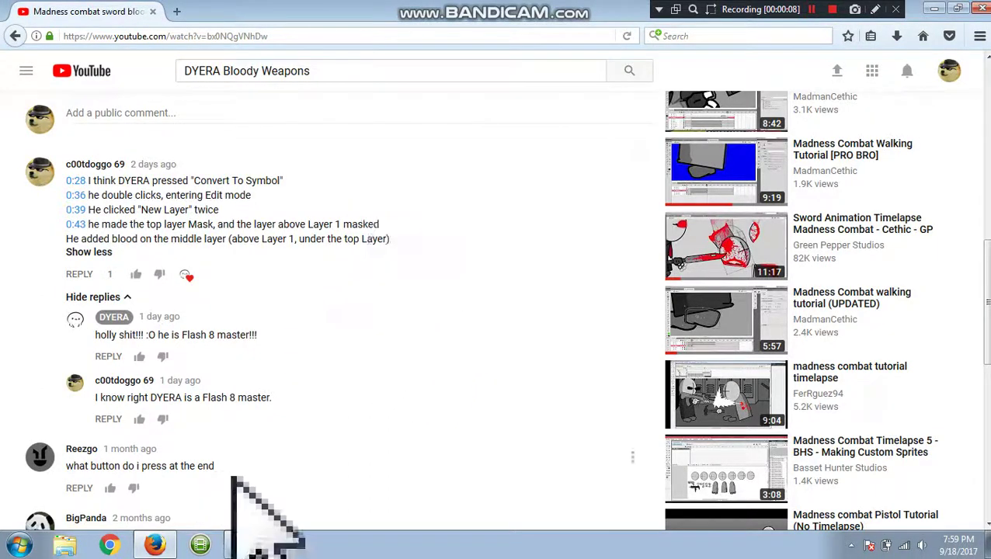
# - Switch to Flash, deselect the body graphic in Scene 4 and set the stage zoom to 200%
pyautogui.click(248, 545)
pyautogui.click(477, 360)
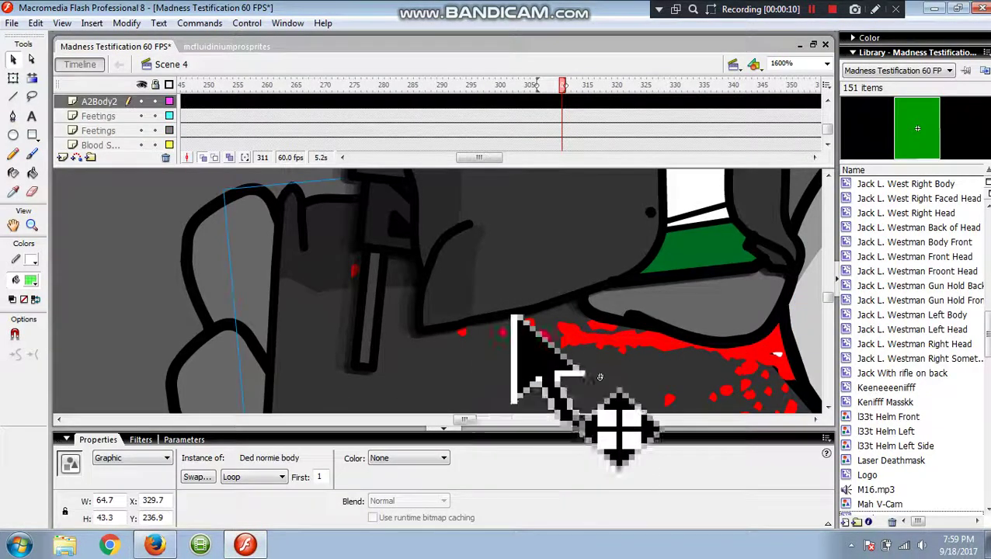
pyautogui.click(140, 226)
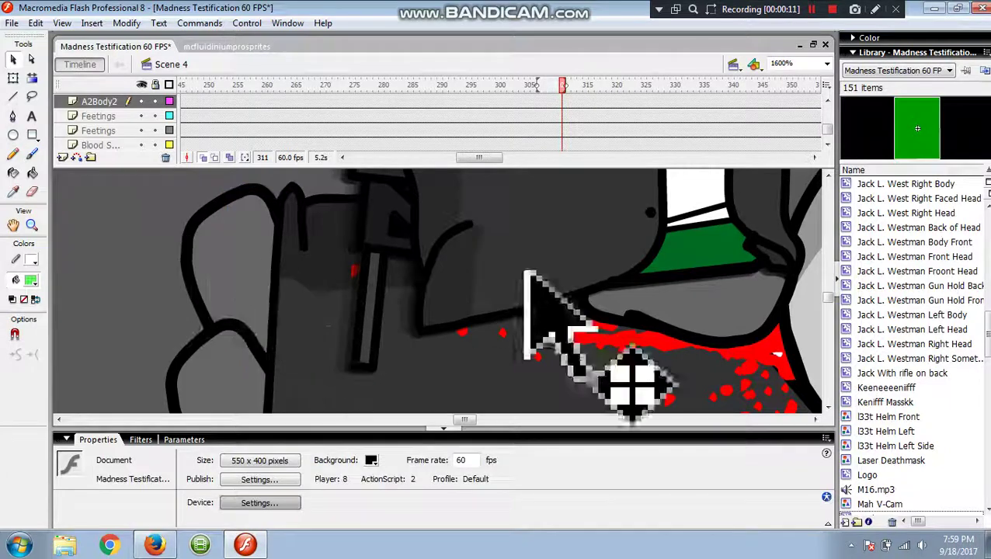
pyautogui.click(828, 66)
pyautogui.click(784, 128)
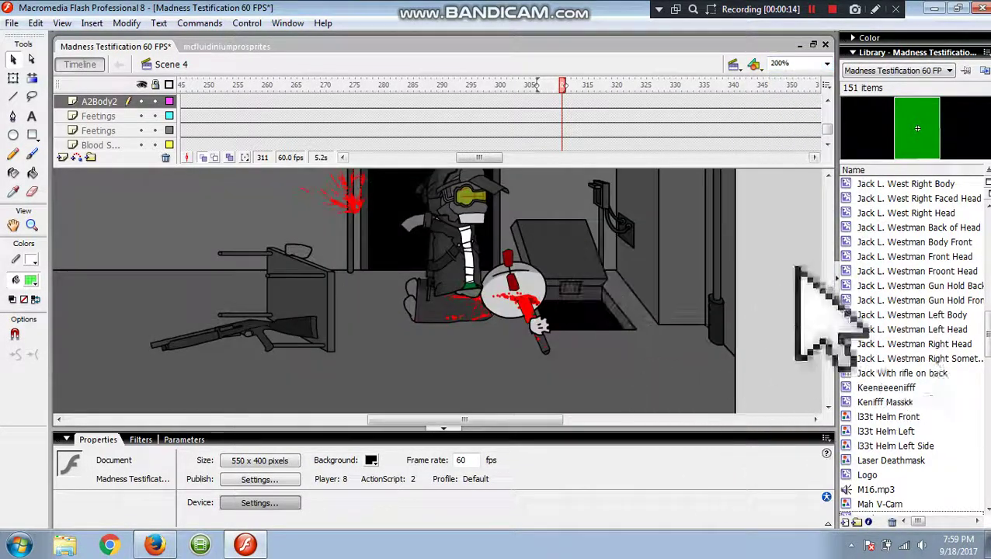
# - Scrub the Scene 4 timeline to frame 328 and look over the kneeling character beside the open hatch
pyautogui.moveTo(564, 90); pyautogui.dragTo(660, 106)
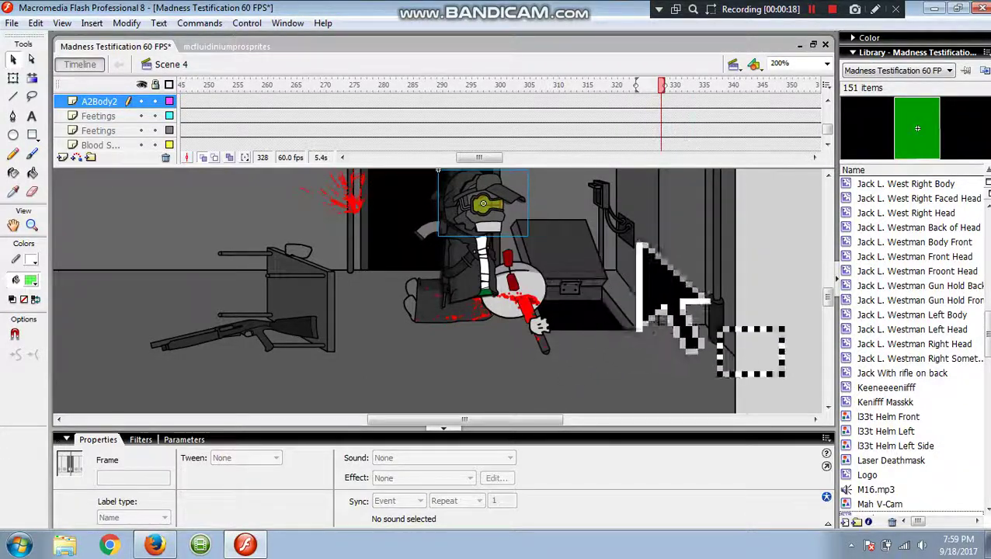
pyautogui.moveTo(811, 268); pyautogui.dragTo(807, 299)
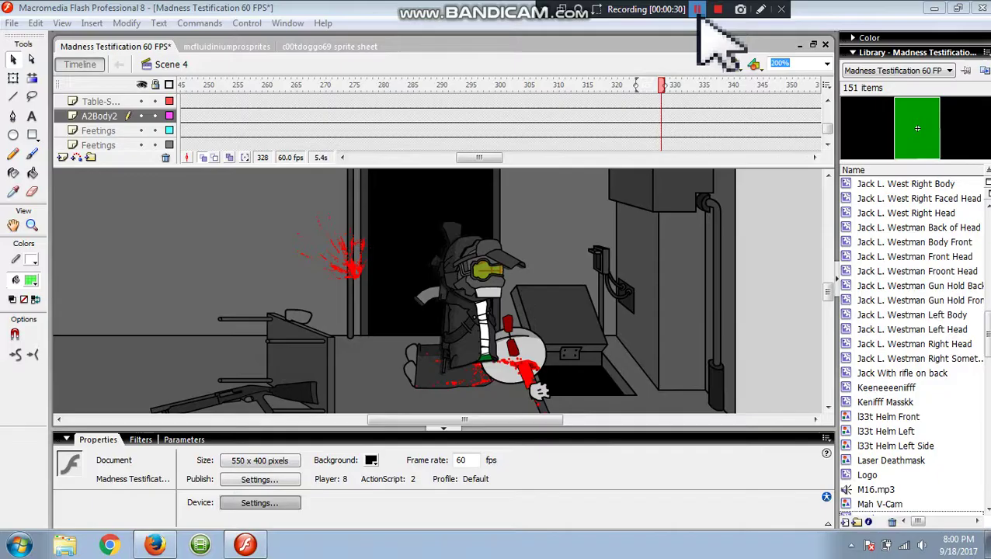
pyautogui.click(792, 257)
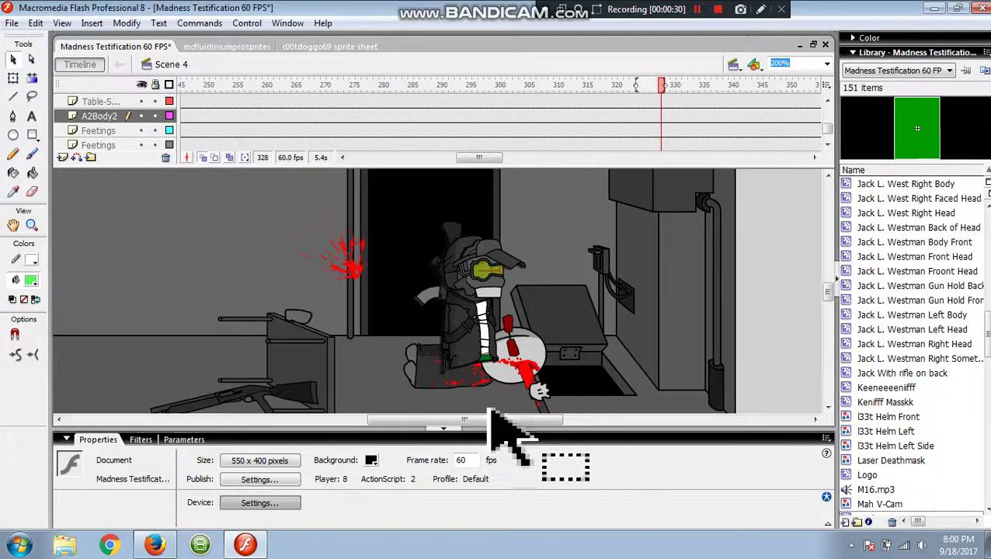
pyautogui.scroll(-3, 553, 355)
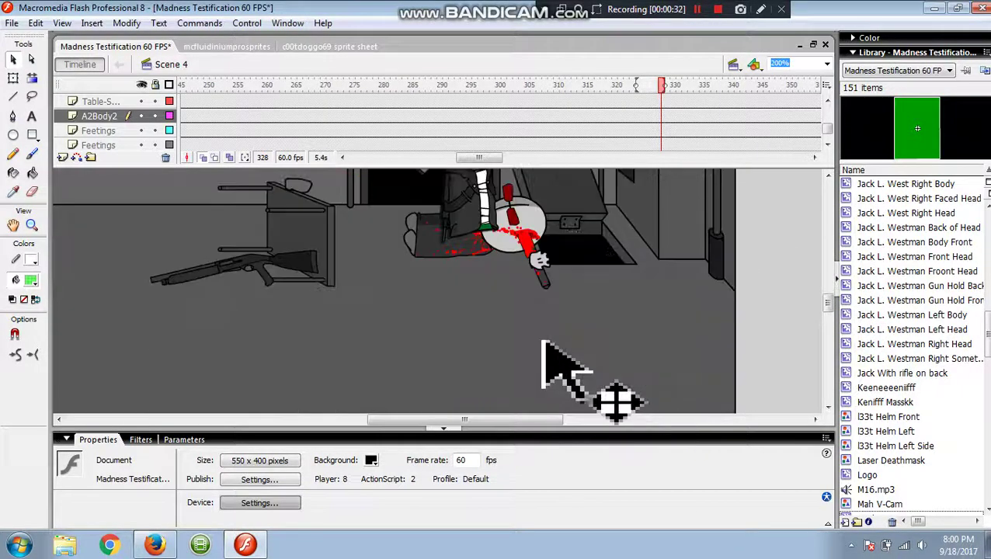
pyautogui.scroll(2, 536, 295)
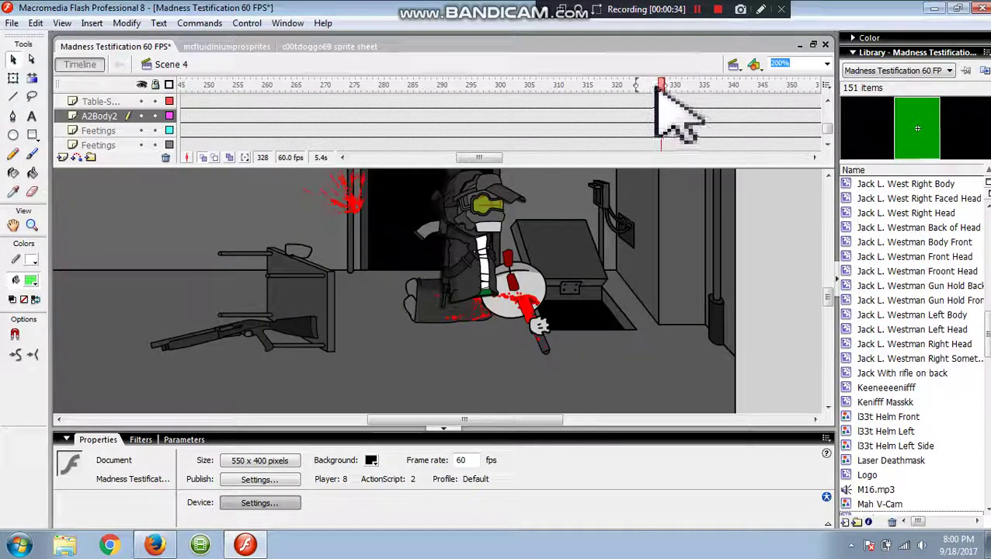
# - Move the playhead to frame 415 and show the hidden Layer 3 mask on the stage
pyautogui.moveTo(656, 87); pyautogui.dragTo(703, 128)
pyautogui.moveTo(829, 129); pyautogui.dragTo(827, 112)
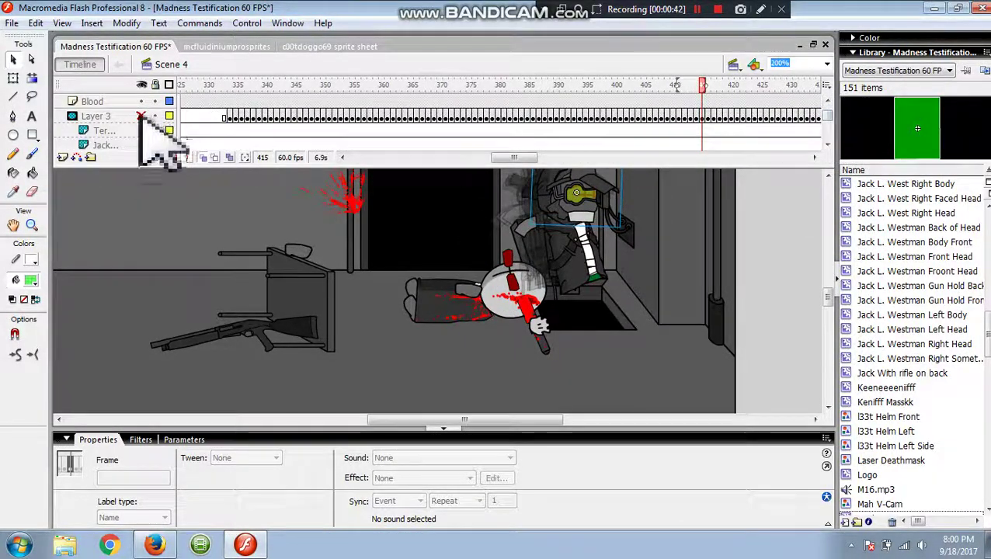
pyautogui.click(141, 117)
pyautogui.click(796, 250)
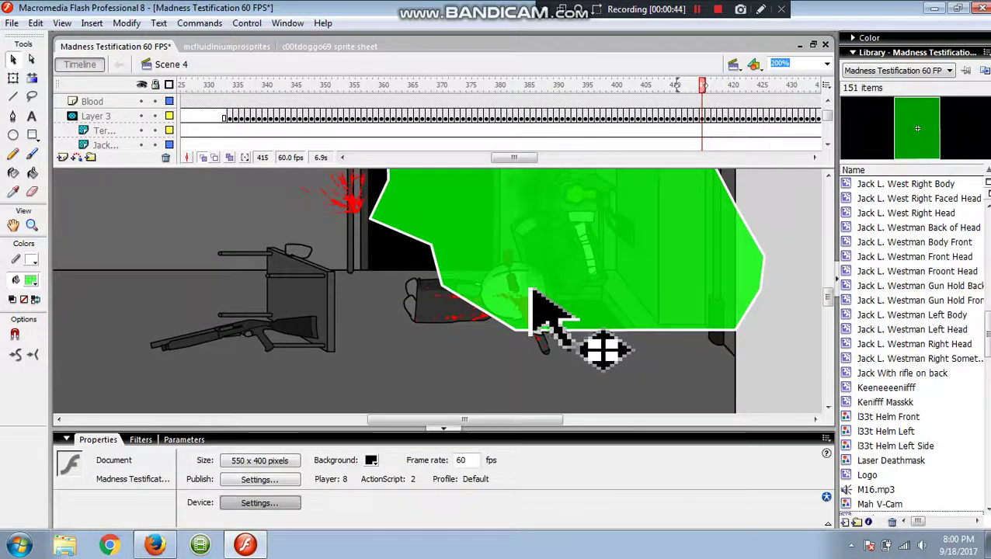
# - Scrub the playhead back to frame 392 to review the mask over the character
pyautogui.scroll(3, 777, 348)
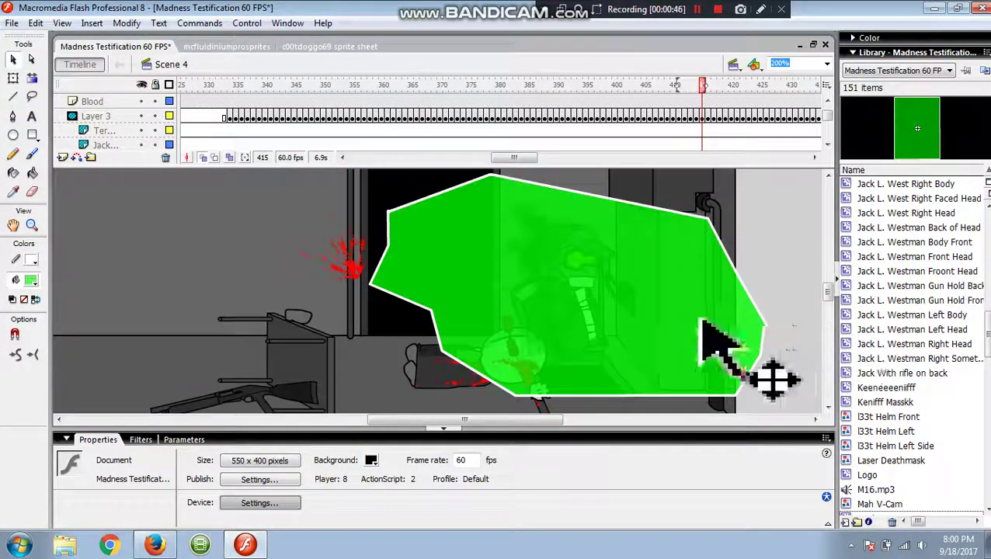
pyautogui.moveTo(701, 80); pyautogui.dragTo(553, 148)
pyautogui.moveTo(521, 181); pyautogui.dragTo(327, 154)
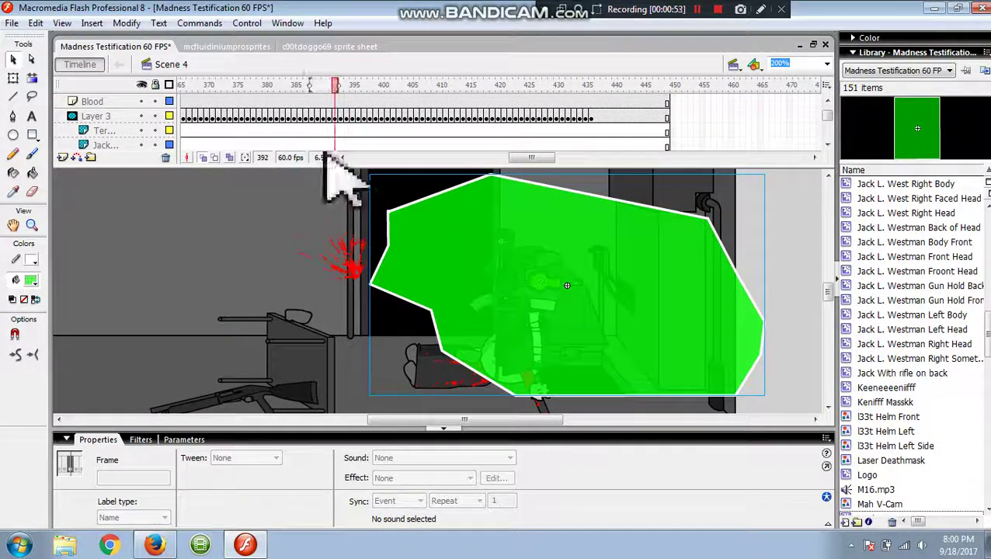
# - Test Scene 4 in the preview player, watch the character drop into the hatch, and close the preview
pyautogui.click(263, 22)
pyautogui.click(294, 163)
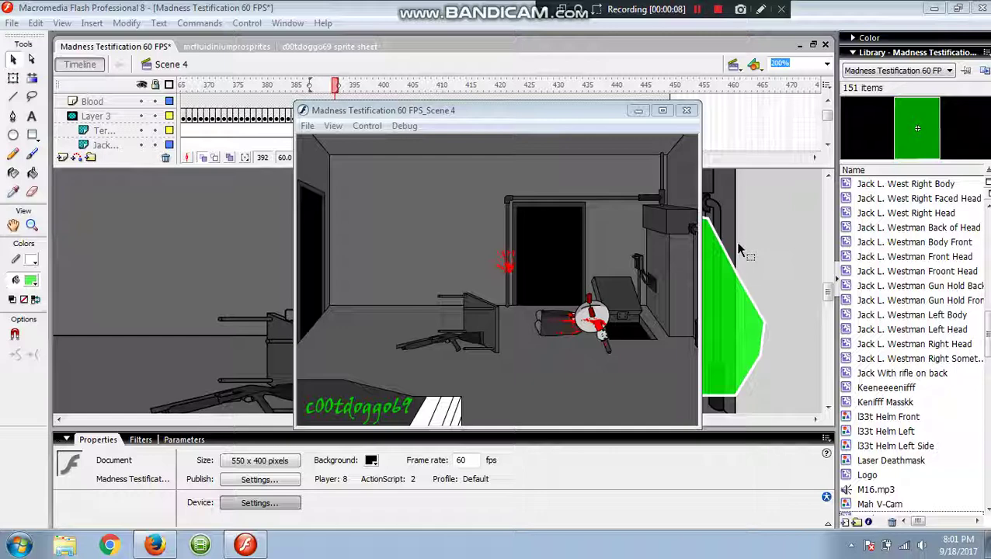
pyautogui.click(567, 193)
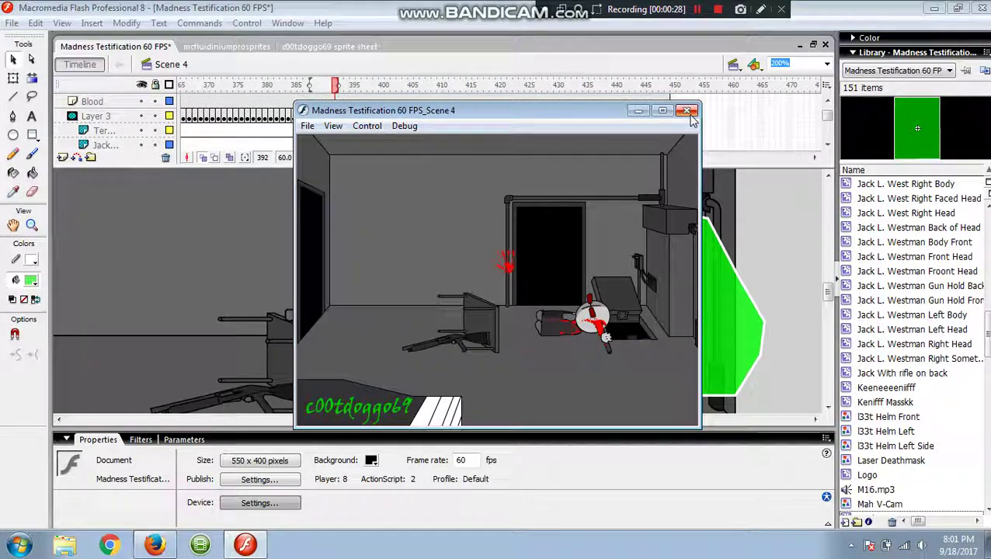
pyautogui.click(708, 8)
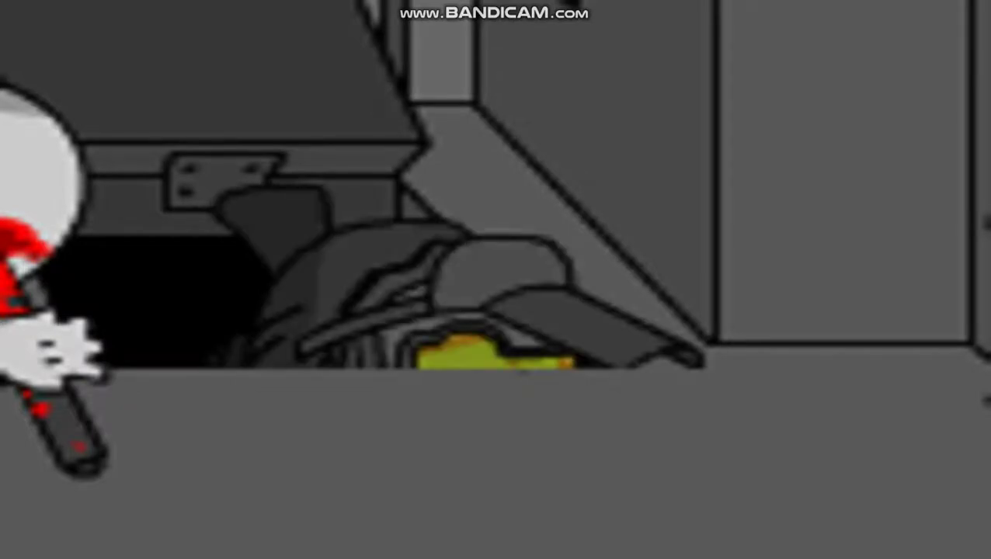
pyautogui.press('super+Escape')
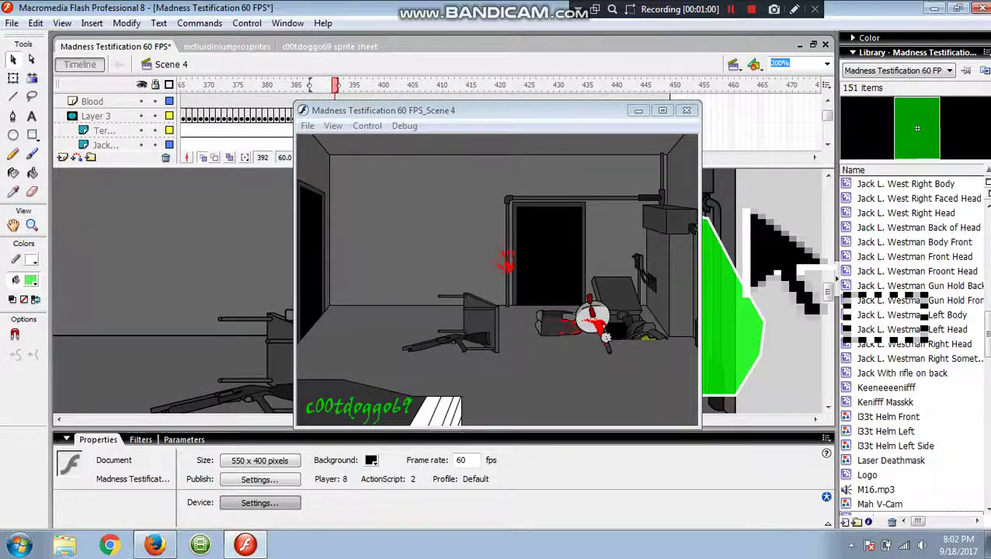
pyautogui.hotkey('ctrl', 'z')
pyautogui.hotkey('ctrl', 'z')
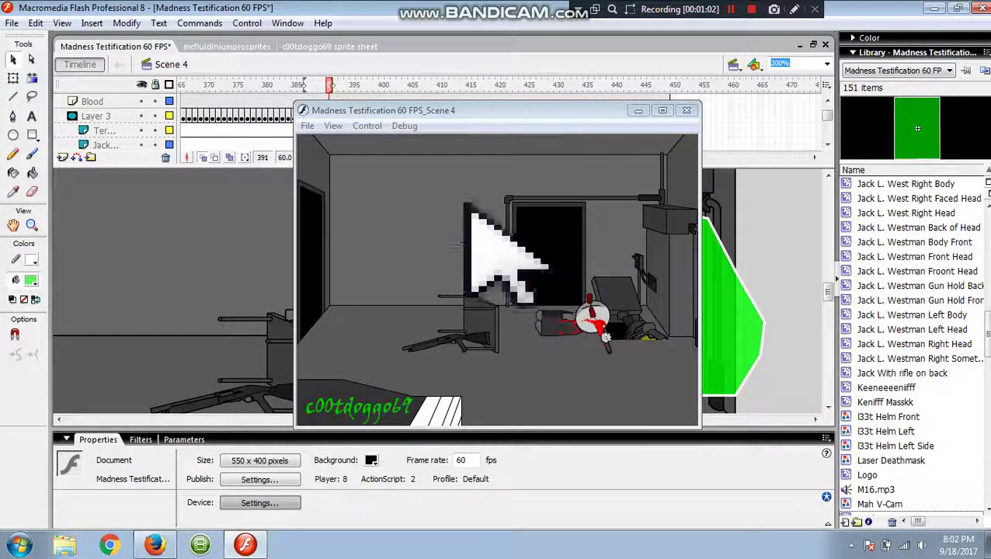
pyautogui.click(687, 110)
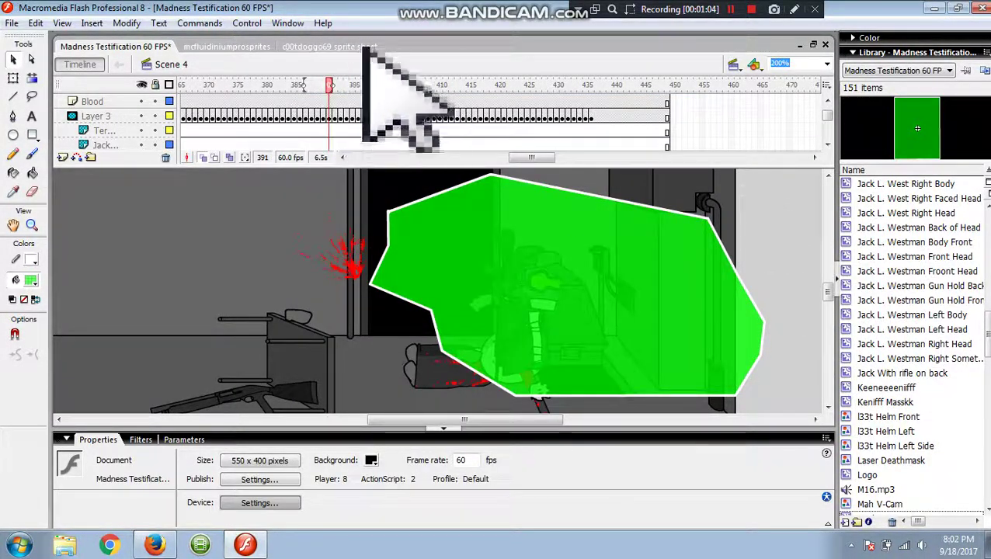
# - Create a new blank Flash document
pyautogui.click(362, 47)
pyautogui.rightClick(376, 47)
pyautogui.click(436, 57)
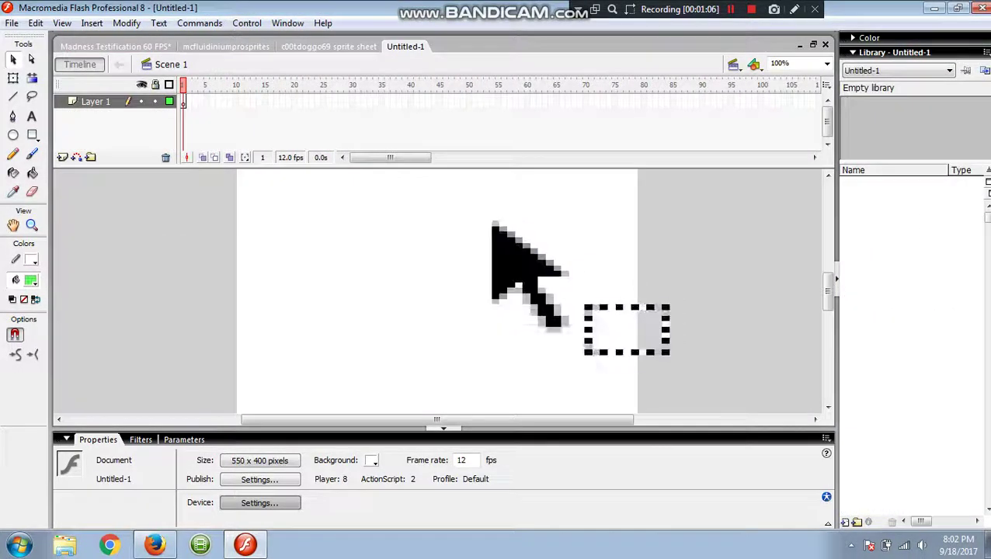
# - Draw a closed, slanted four-sided outline on the blank stage with the Line tool, using a black stroke
pyautogui.click(12, 96)
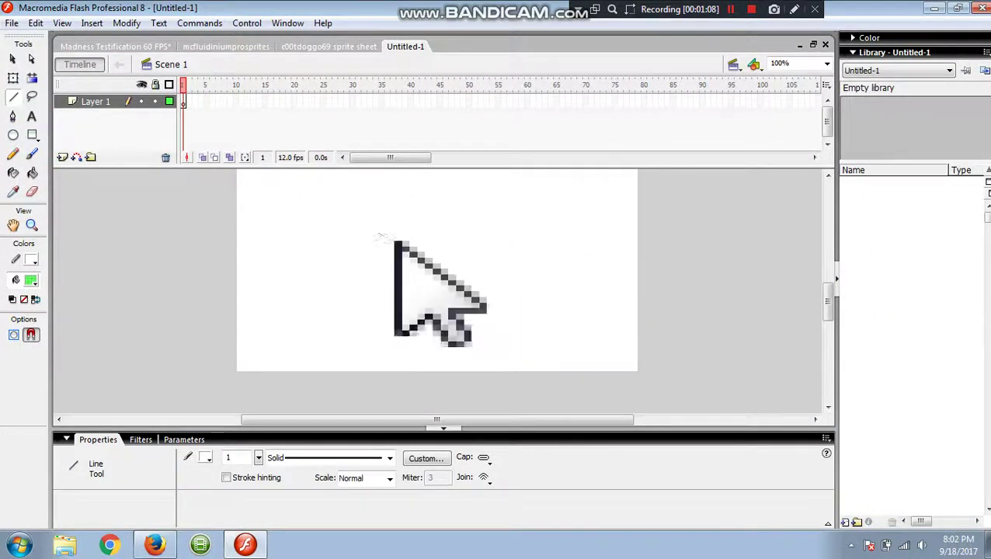
pyautogui.moveTo(394, 240)
pyautogui.mouseDown()
pyautogui.moveTo(431, 274)
pyautogui.moveTo(428, 291)
pyautogui.mouseUp()
pyautogui.moveTo(428, 291); pyautogui.dragTo(530, 253)
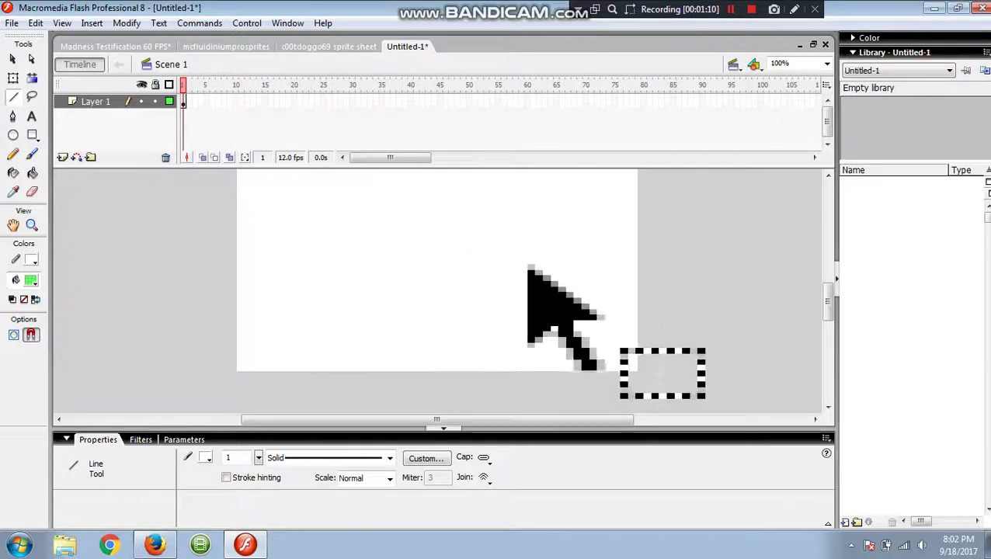
pyautogui.click(207, 458)
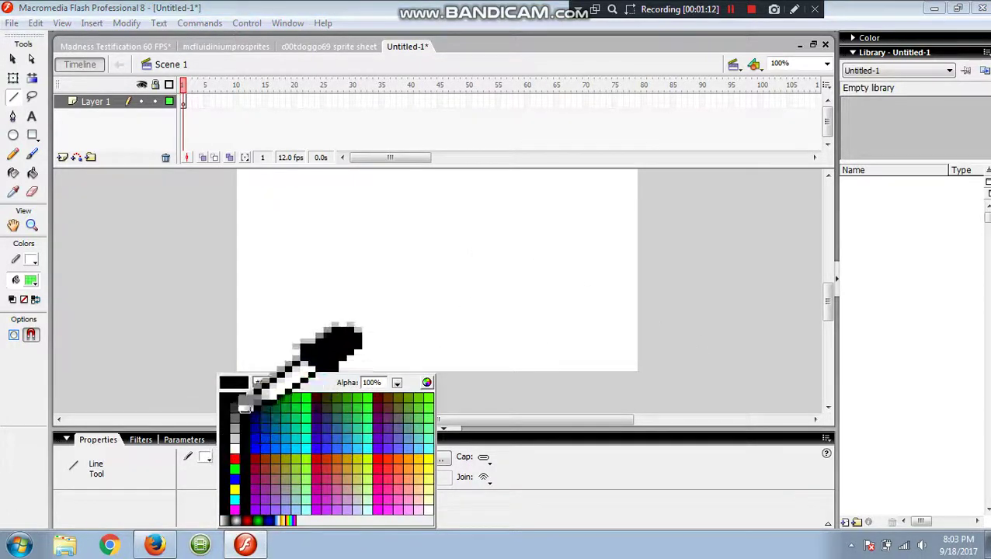
pyautogui.click(234, 400)
pyautogui.moveTo(392, 243)
pyautogui.mouseDown()
pyautogui.moveTo(439, 272)
pyautogui.moveTo(424, 277)
pyautogui.mouseUp()
pyautogui.moveTo(424, 276); pyautogui.dragTo(498, 263)
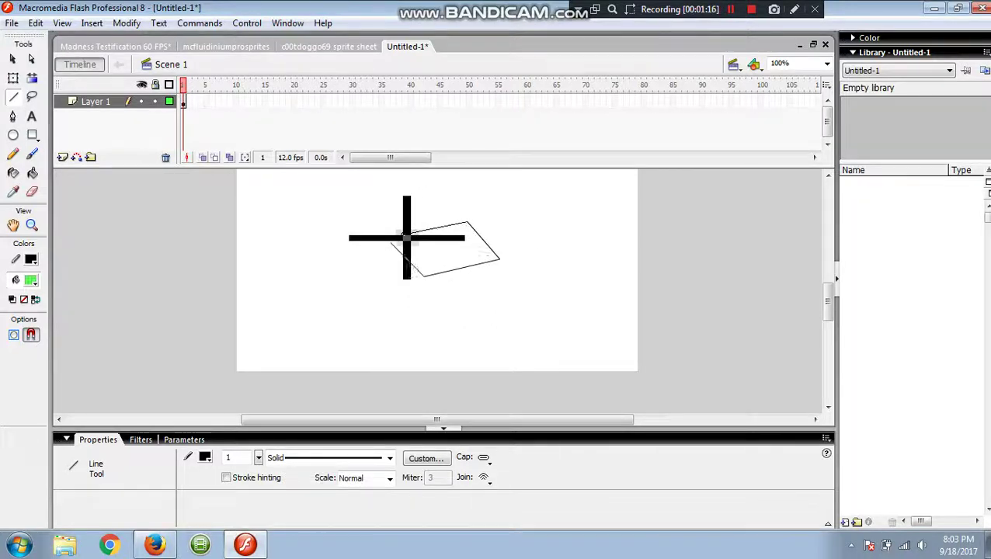
# - Fill the four-sided outline with black using the Paint Bucket
pyautogui.click(32, 173)
pyautogui.click(204, 474)
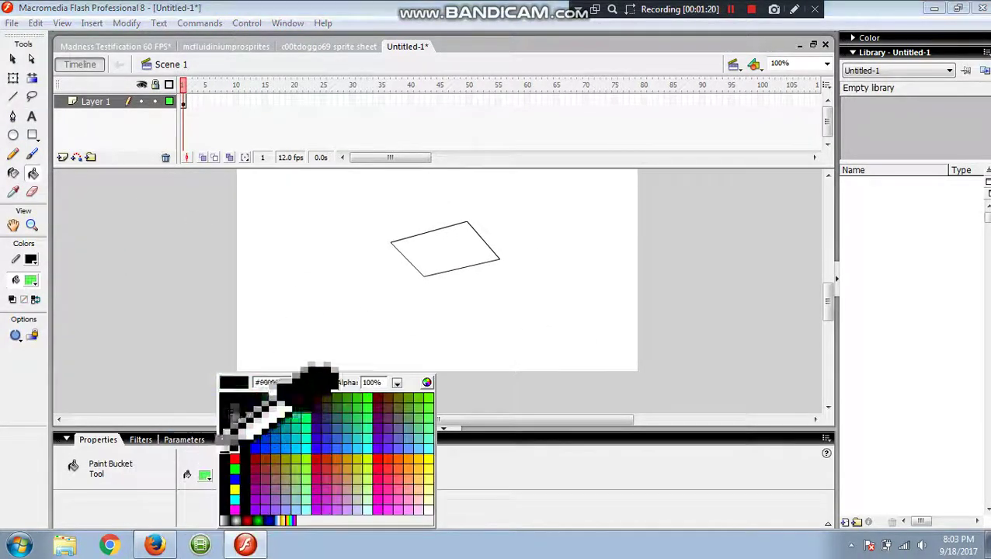
pyautogui.click(233, 412)
pyautogui.click(483, 256)
pyautogui.scroll(2, 488, 286)
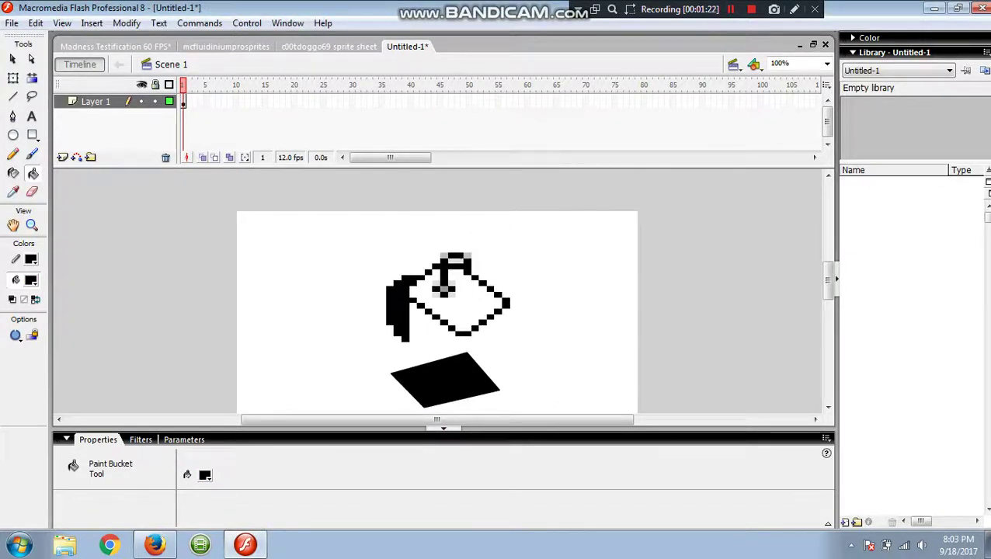
# - Undo the black fill and the most recently drawn outline edges
pyautogui.scroll(-1, 403, 340)
pyautogui.hotkey('ctrl', 'z')
pyautogui.hotkey('ctrl', 'z')
pyautogui.hotkey('ctrl', 'z')
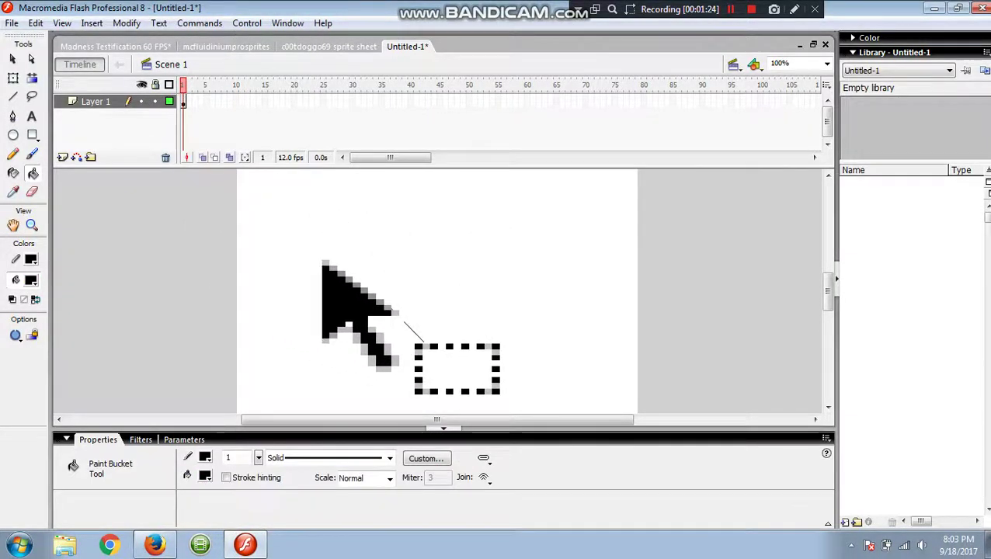
# - Return to the Madness Testification 60 FPS document and hide the Layer 3 mask
pyautogui.click(221, 48)
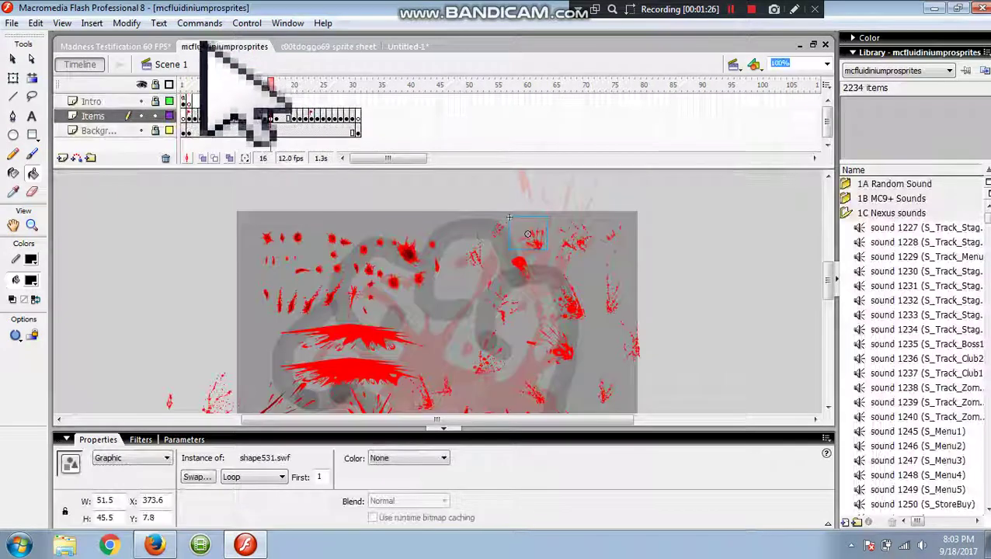
pyautogui.click(167, 46)
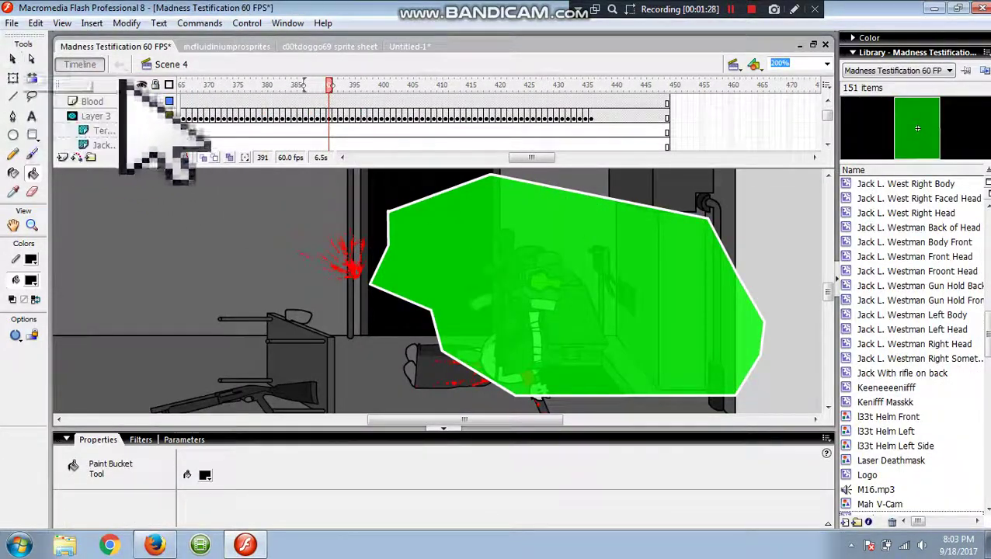
pyautogui.click(141, 116)
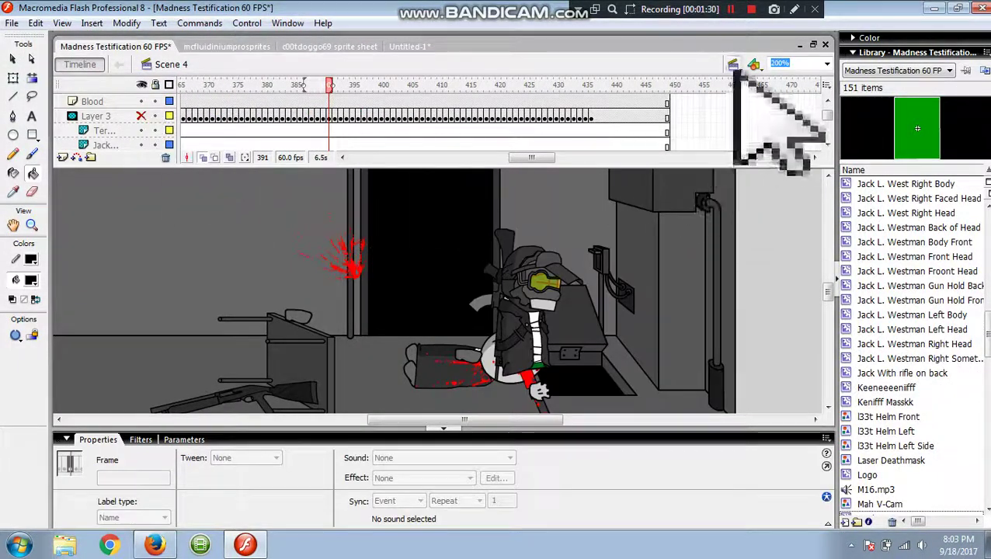
# - Zoom the stage to 800% and examine the open hatch beside the character
pyautogui.click(779, 64)
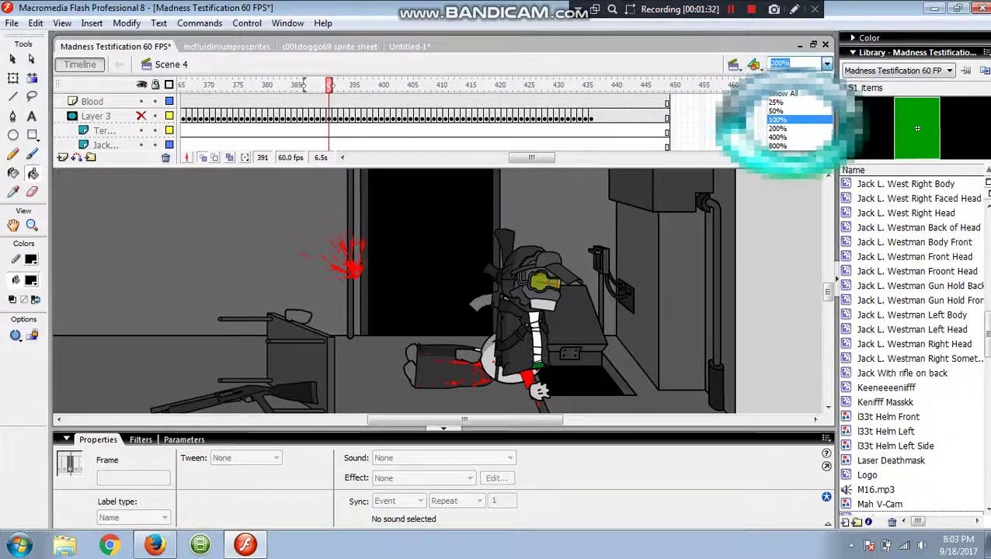
pyautogui.click(785, 128)
pyautogui.click(815, 64)
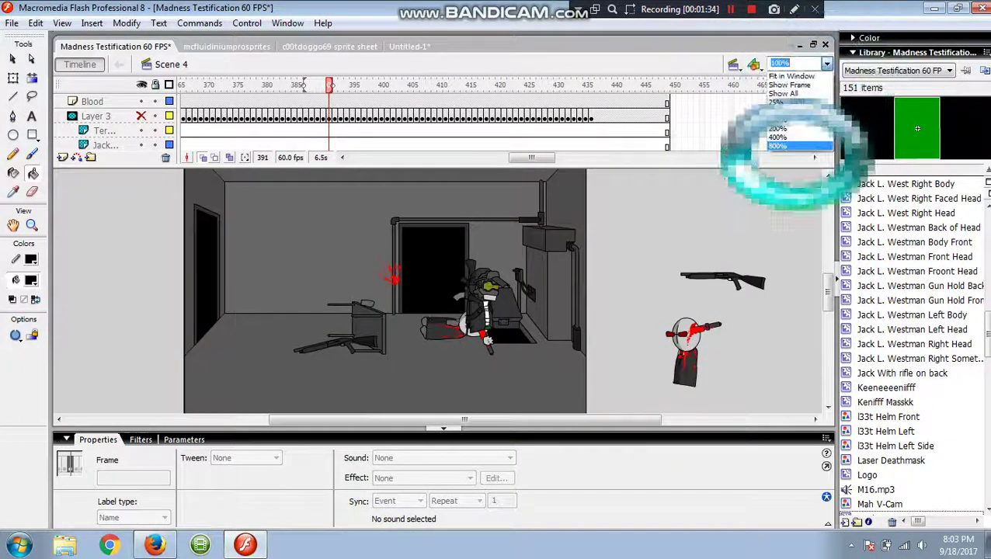
pyautogui.click(800, 159)
pyautogui.scroll(-1, 693, 201)
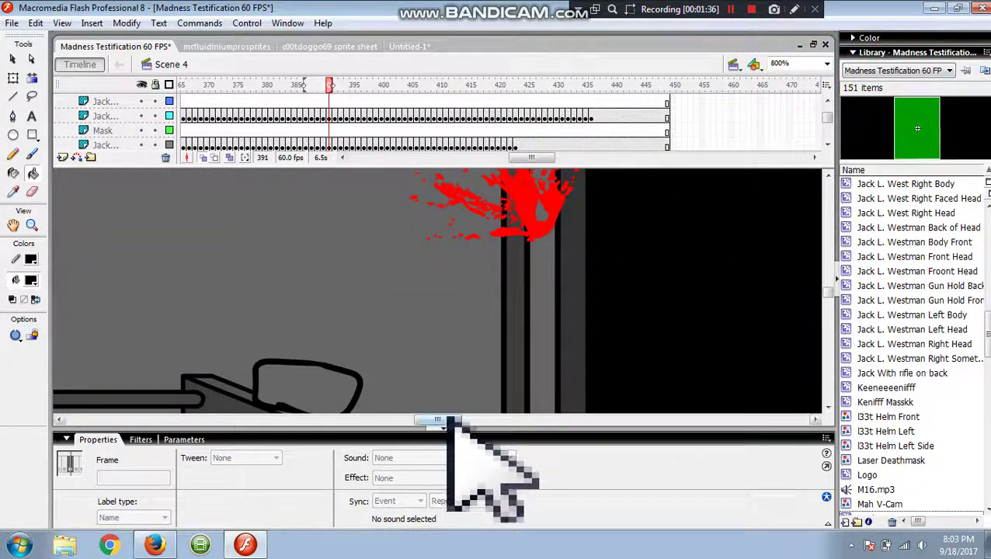
pyautogui.moveTo(449, 420); pyautogui.dragTo(503, 420)
pyautogui.scroll(-3, 497, 389)
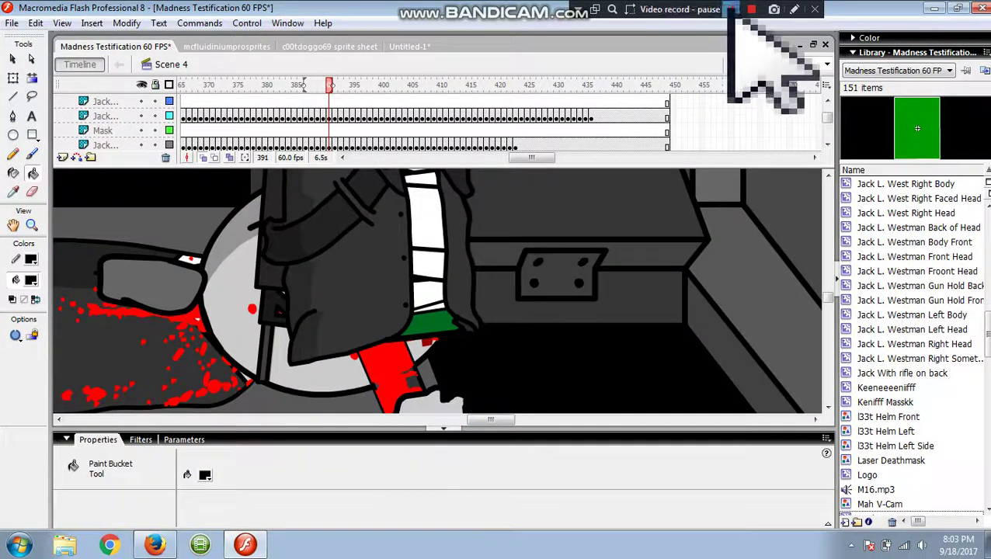
pyautogui.click(730, 9)
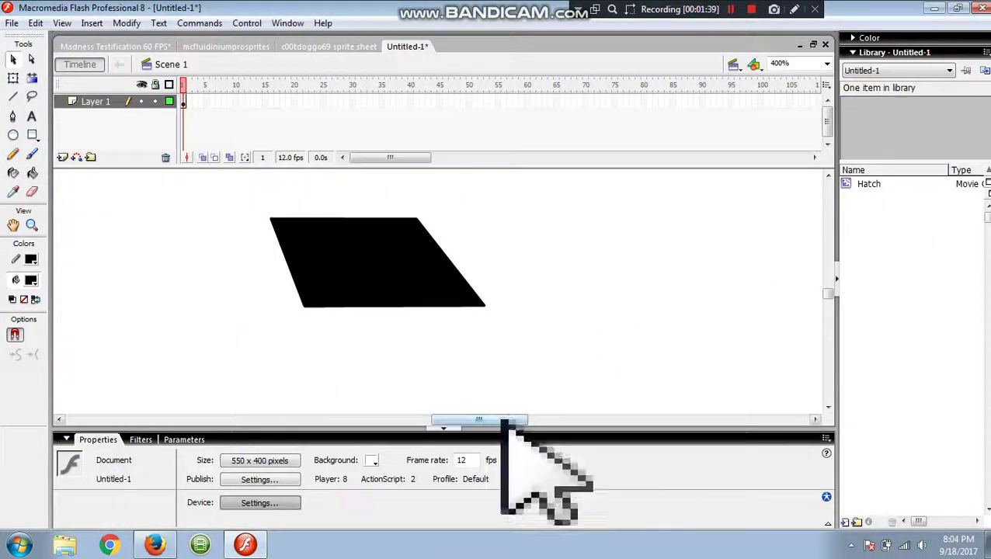
# - Zoom the Untitled-1 stage out to 200% and look over the hatch scene in the Madness Testification 60 FPS document
pyautogui.moveTo(503, 423); pyautogui.dragTo(474, 424)
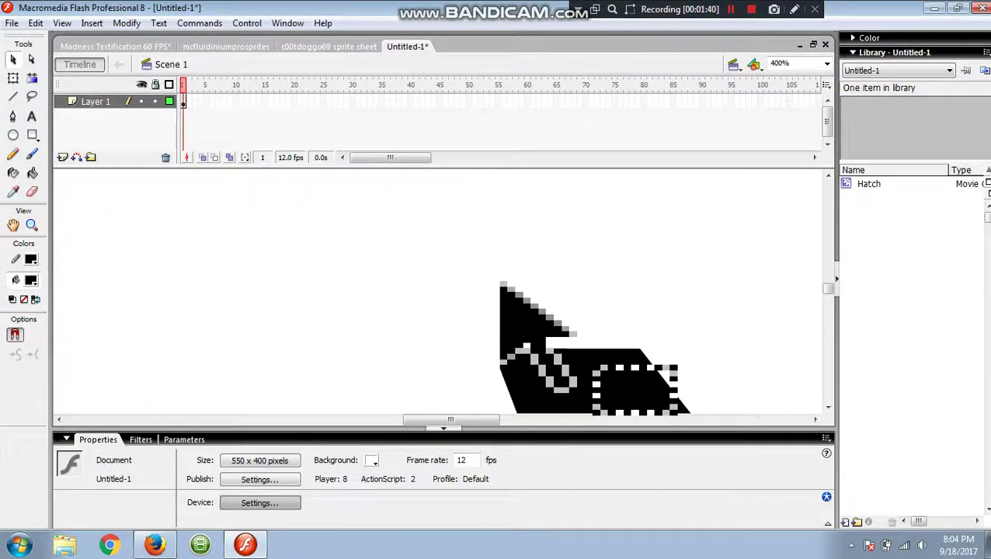
pyautogui.click(827, 64)
pyautogui.click(800, 125)
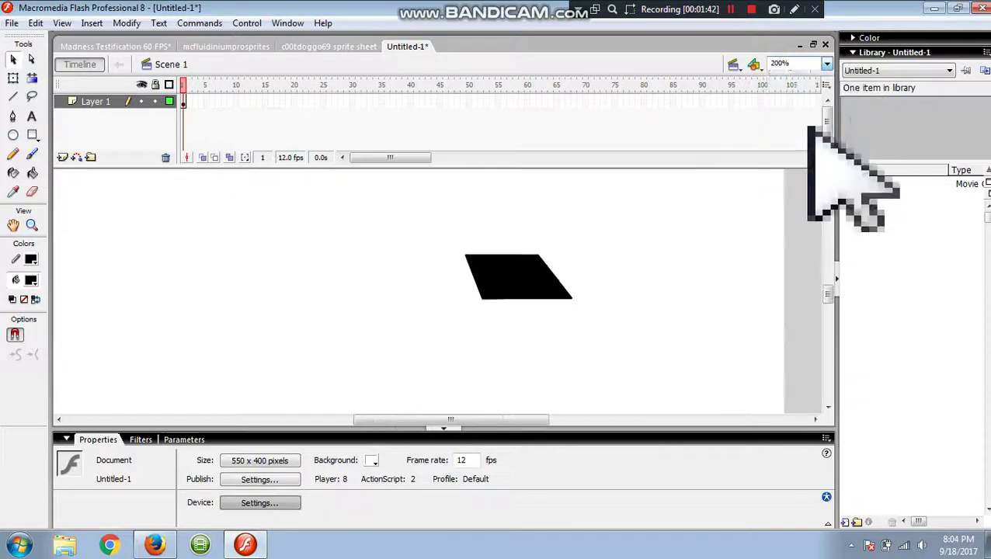
pyautogui.click(141, 45)
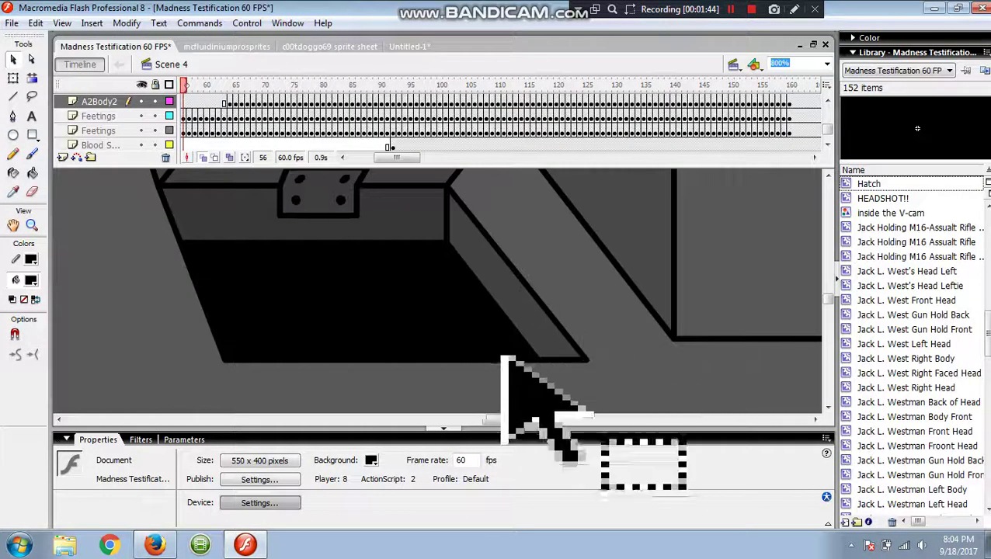
pyautogui.moveTo(504, 420); pyautogui.dragTo(477, 420)
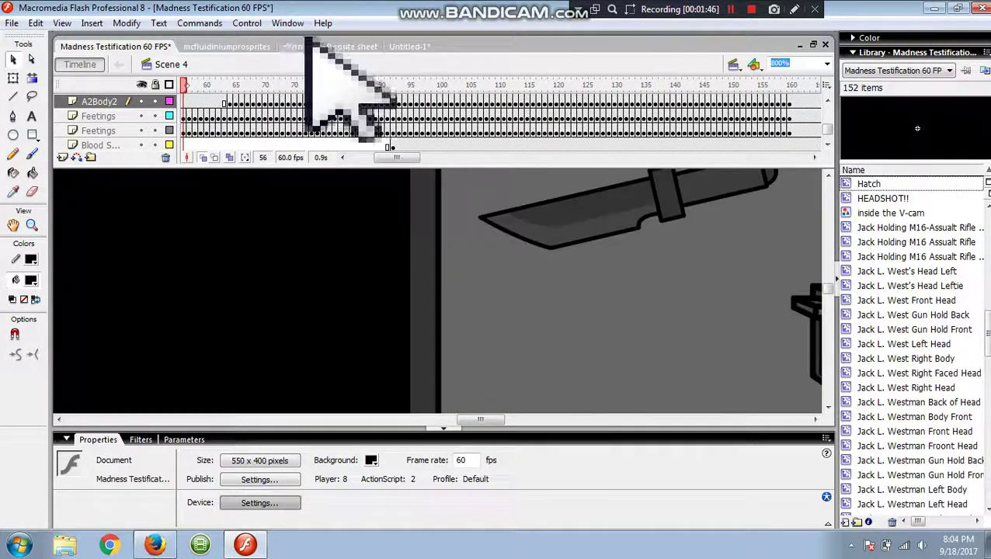
# - Copy the third character of the Left group from frame 3 of the c00tdoggo69 sprite sheet
pyautogui.click(318, 46)
pyautogui.moveTo(224, 84); pyautogui.dragTo(202, 82)
pyautogui.click(294, 300)
pyautogui.scroll(-2, 288, 326)
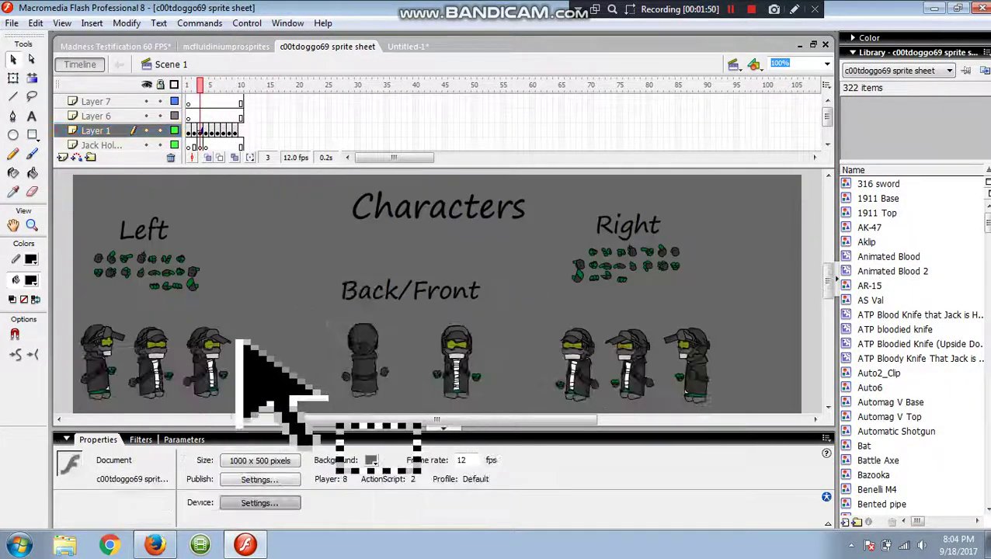
pyautogui.moveTo(180, 256); pyautogui.dragTo(217, 332)
pyautogui.click(214, 302)
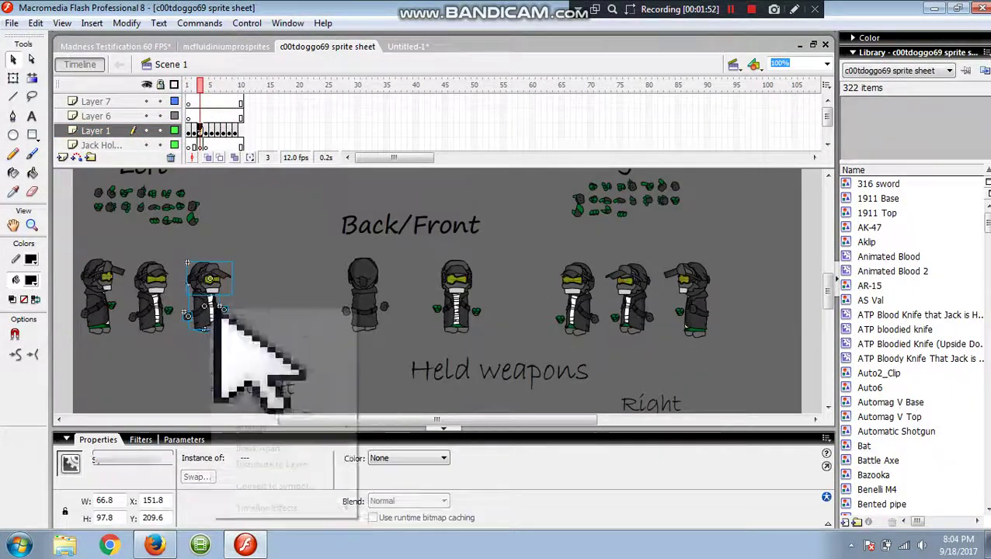
pyautogui.rightClick(223, 307)
pyautogui.click(245, 335)
# - Paste the copied character into Untitled-1 and place it standing just beside the black hatch
pyautogui.click(400, 47)
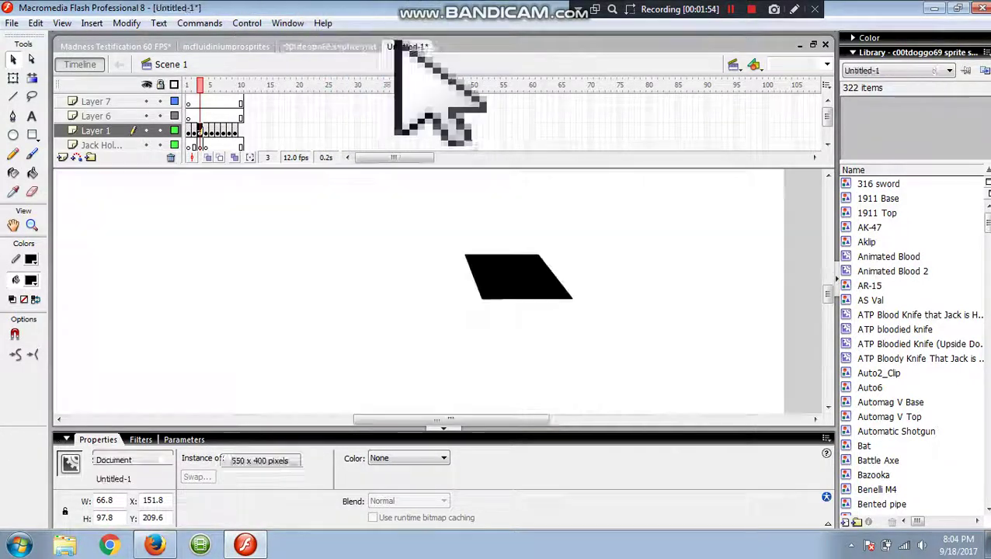
pyautogui.rightClick(391, 222)
pyautogui.click(439, 279)
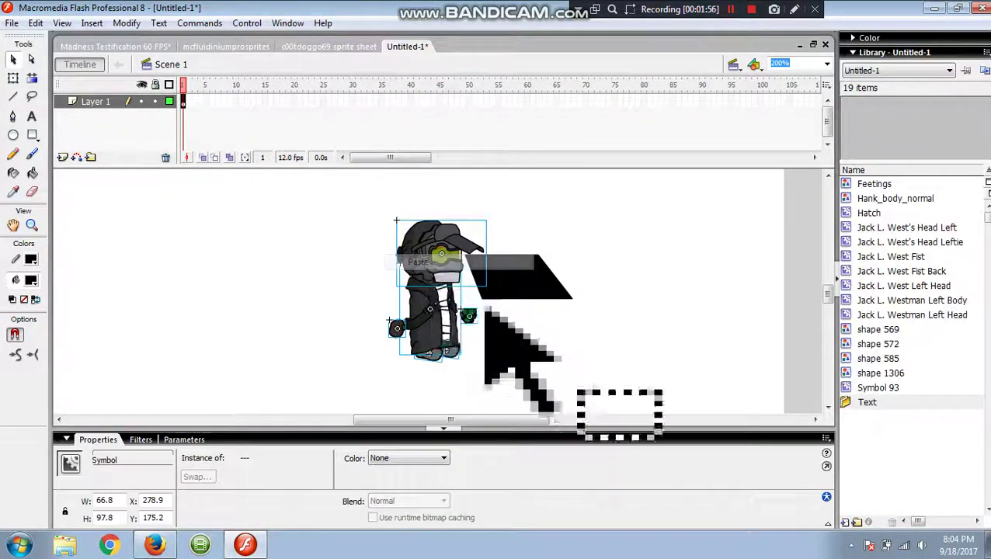
pyautogui.moveTo(425, 243)
pyautogui.mouseDown()
pyautogui.moveTo(453, 245)
pyautogui.moveTo(473, 205)
pyautogui.moveTo(437, 238)
pyautogui.mouseUp()
pyautogui.click(697, 269)
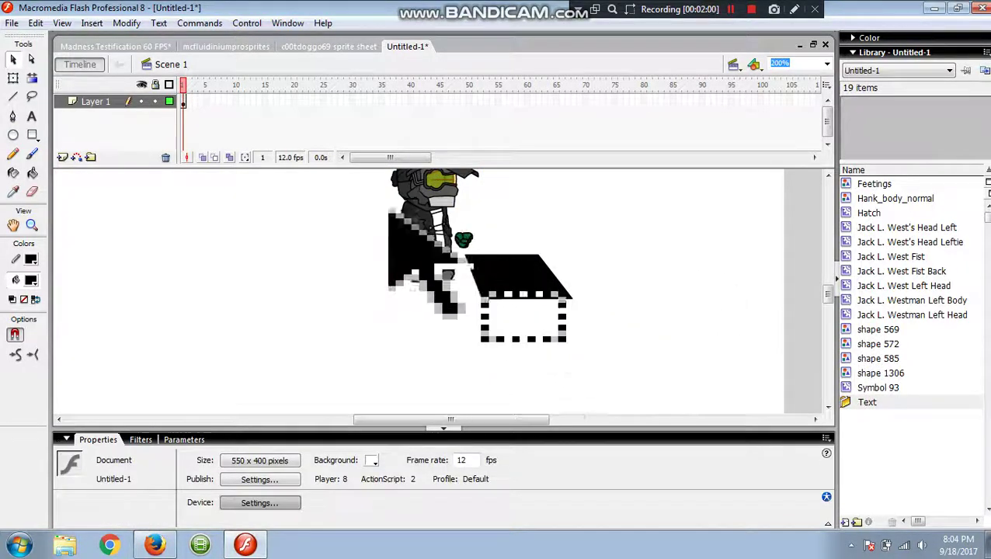
# - Select all the character parts together with the hatch and distribute them to separate layers
pyautogui.scroll(1, 350, 221)
pyautogui.moveTo(323, 189); pyautogui.dragTo(608, 388)
pyautogui.rightClick(520, 345)
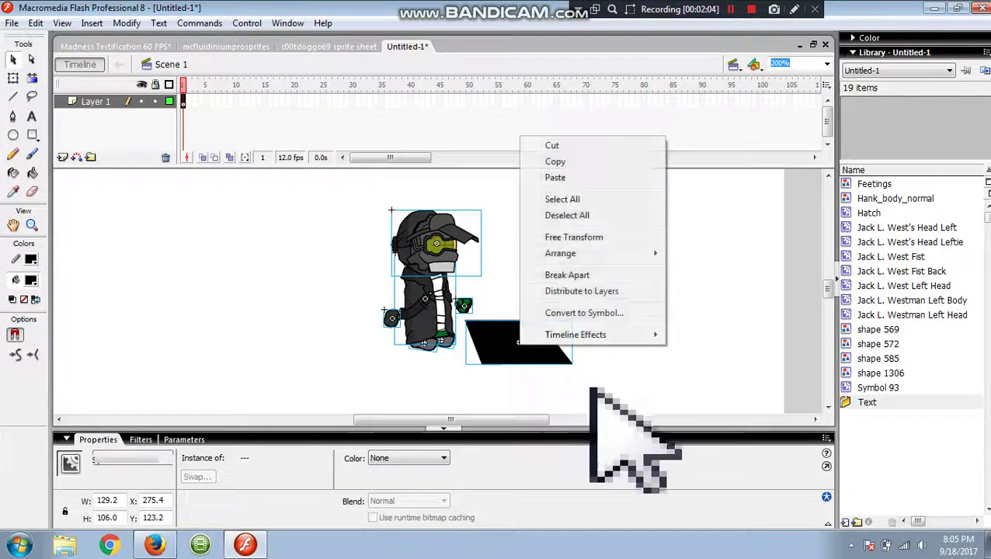
pyautogui.click(586, 295)
pyautogui.click(586, 365)
pyautogui.click(556, 330)
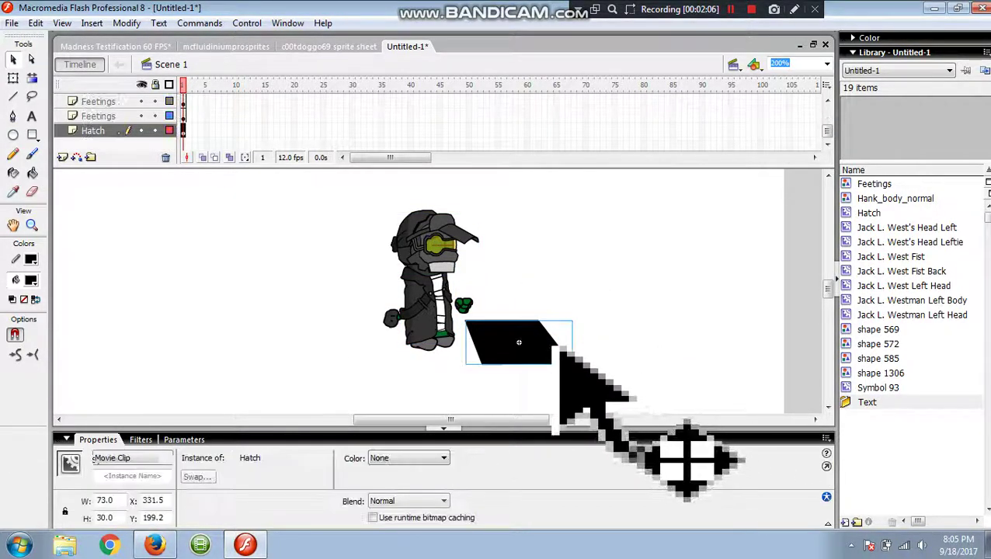
pyautogui.click(156, 84)
pyautogui.click(691, 272)
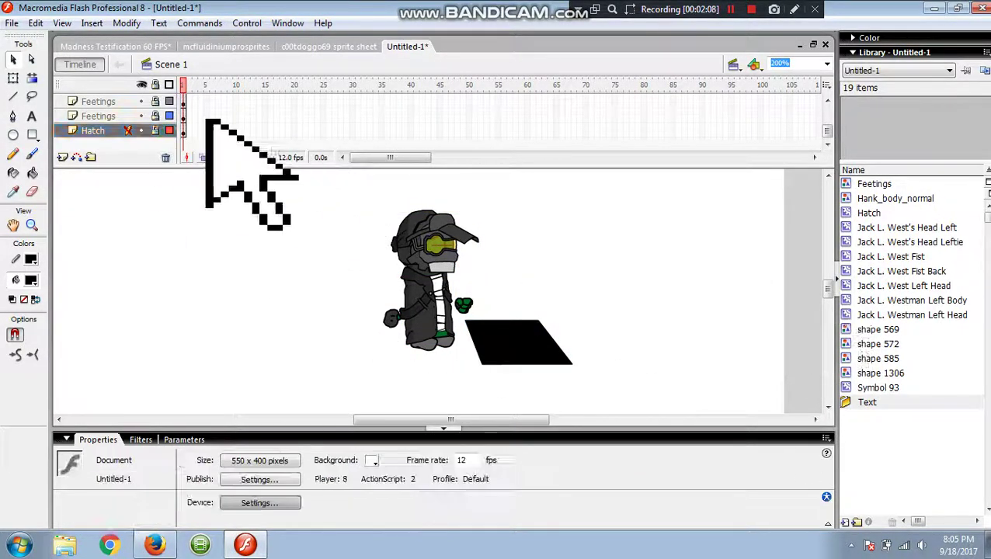
pyautogui.click(157, 115)
pyautogui.click(156, 100)
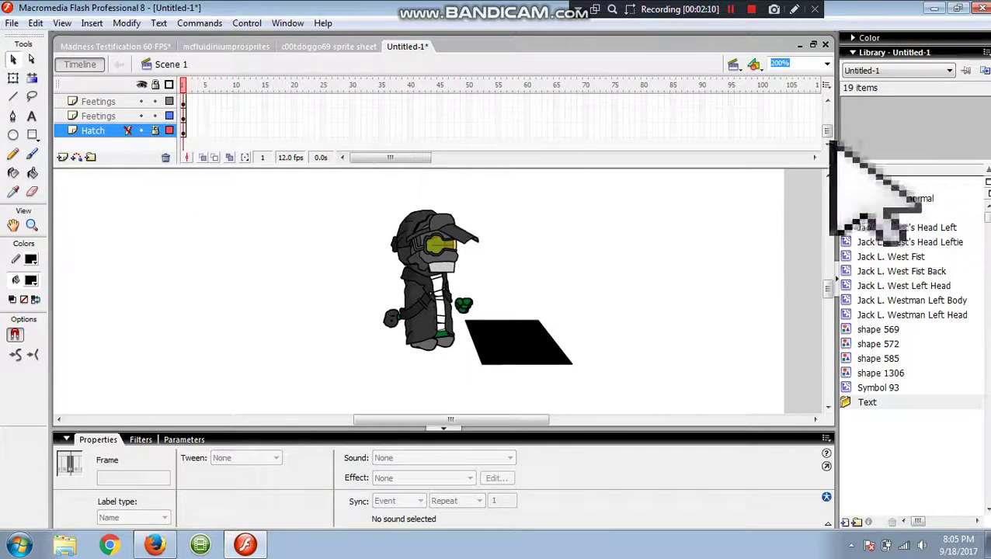
pyautogui.scroll(3, 826, 128)
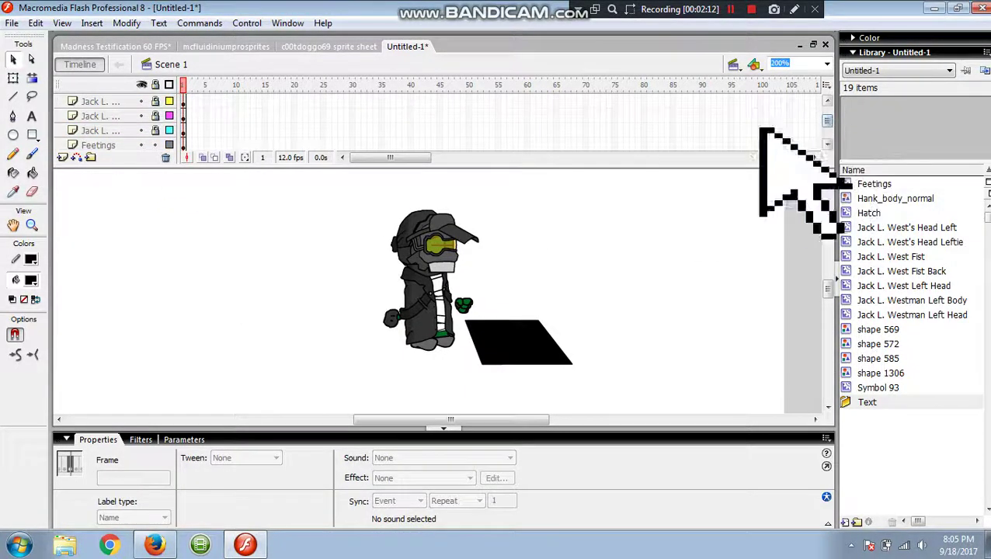
pyautogui.click(154, 84)
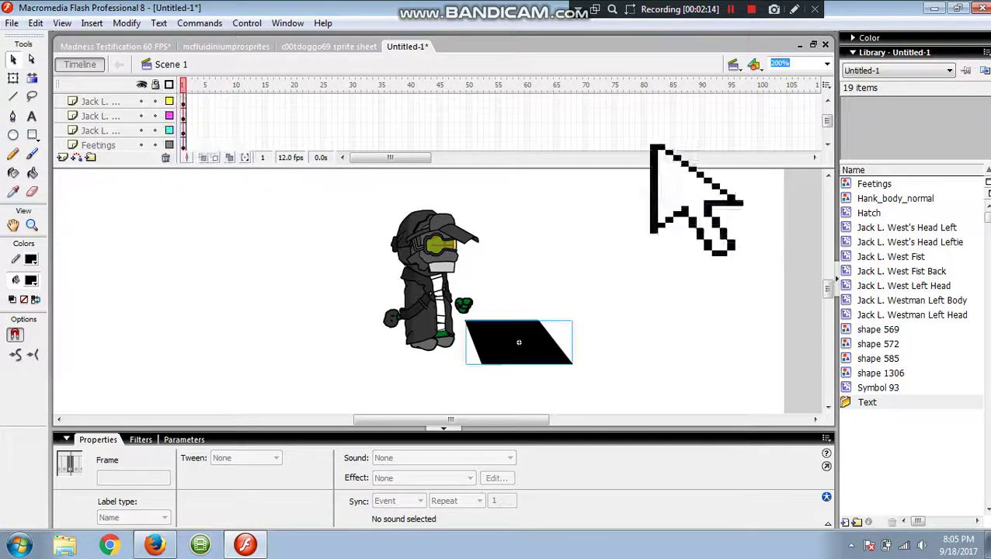
# - Lock the Hatch layer while leaving the character's layers editable
pyautogui.moveTo(827, 117); pyautogui.dragTo(826, 141)
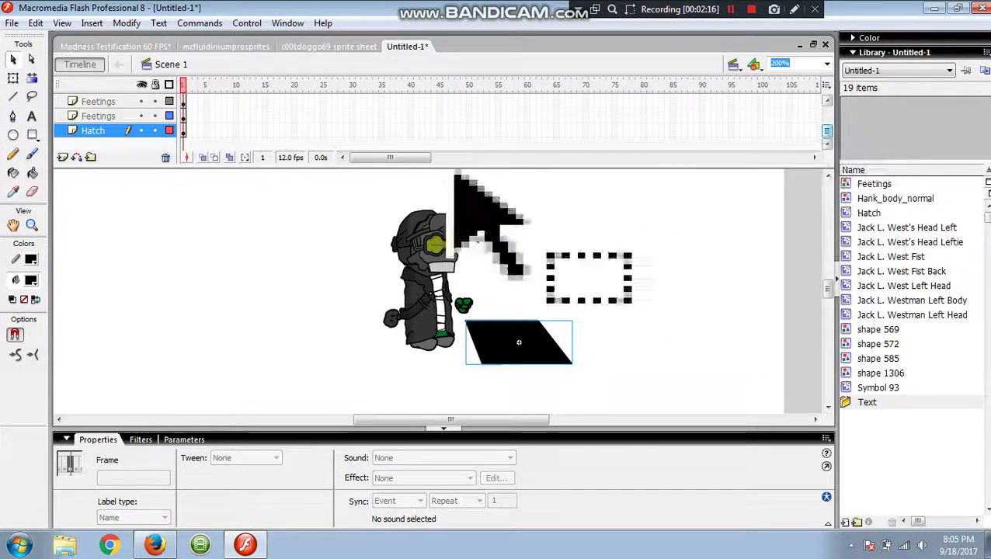
pyautogui.click(156, 130)
pyautogui.click(320, 311)
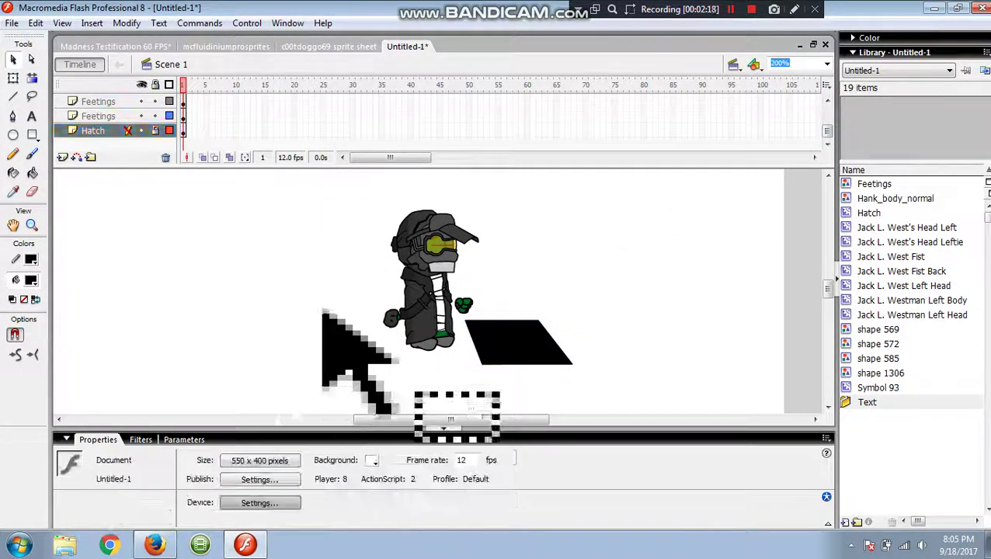
pyautogui.click(430, 295)
pyautogui.click(580, 237)
# - Convert Layer 1 into a mask layer and place the character's top two layers under it
pyautogui.moveTo(826, 126); pyautogui.dragTo(827, 106)
pyautogui.rightClick(122, 102)
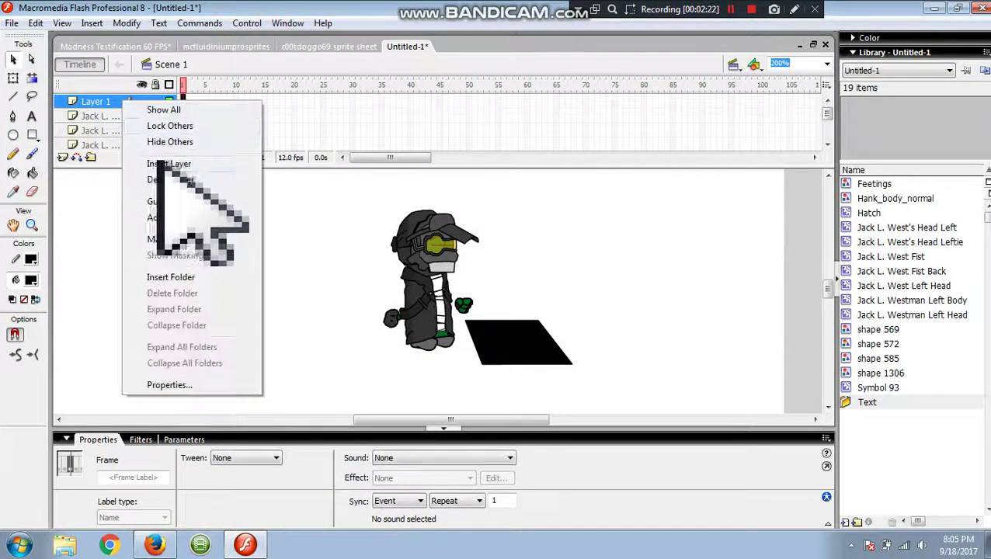
pyautogui.click(183, 237)
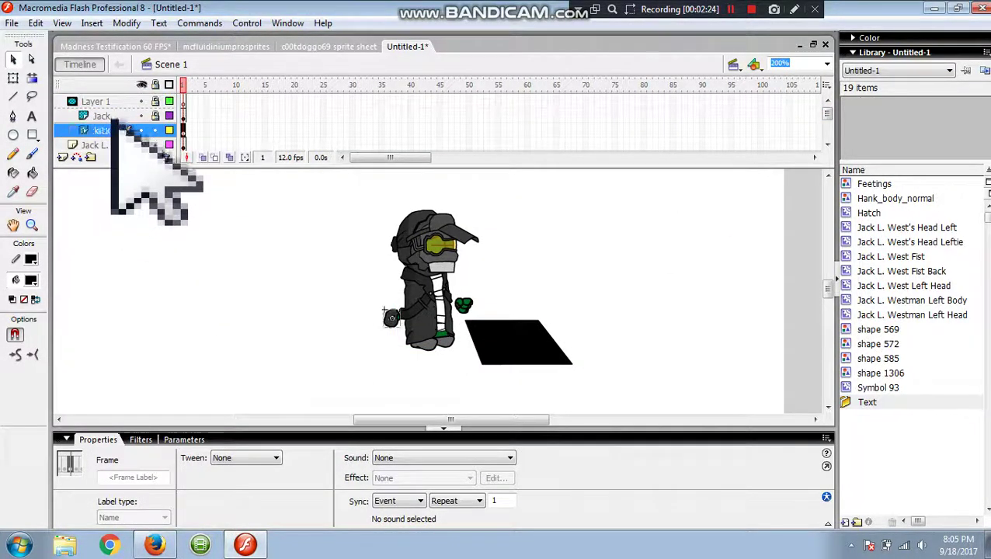
# - Unlock all layers, identify the Hatch layer by briefly hiding it, and lock that layer again
pyautogui.click(159, 84)
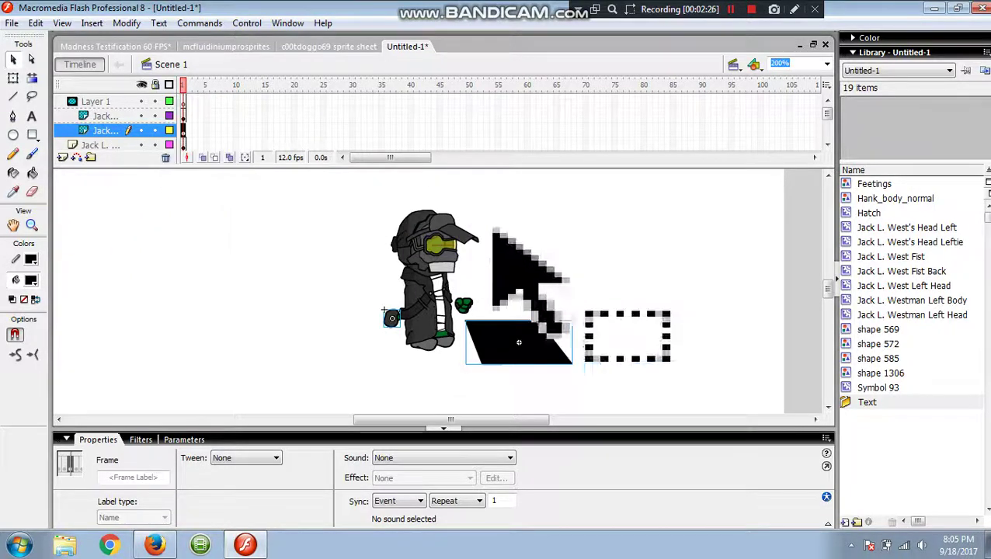
pyautogui.click(537, 337)
pyautogui.click(141, 131)
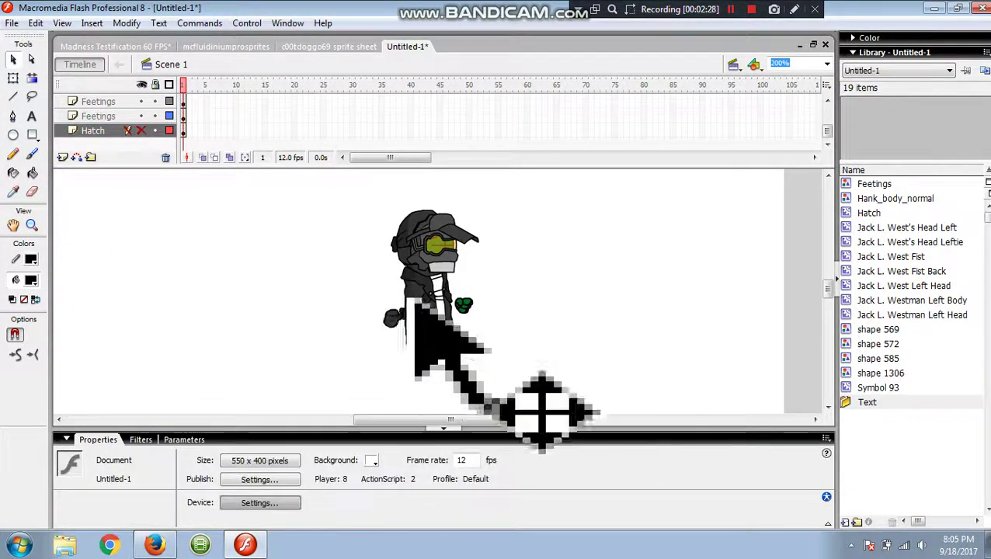
pyautogui.click(143, 130)
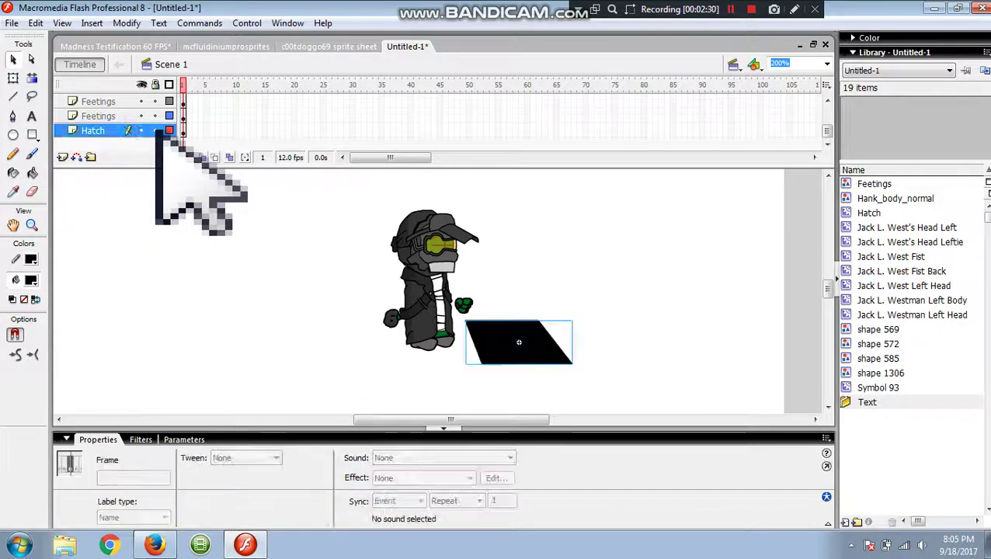
pyautogui.click(255, 289)
# - Move the remaining character layers, including both Feetings layers, under the Layer 1 mask, leaving Hatch outside it
pyautogui.moveTo(830, 129); pyautogui.dragTo(821, 107)
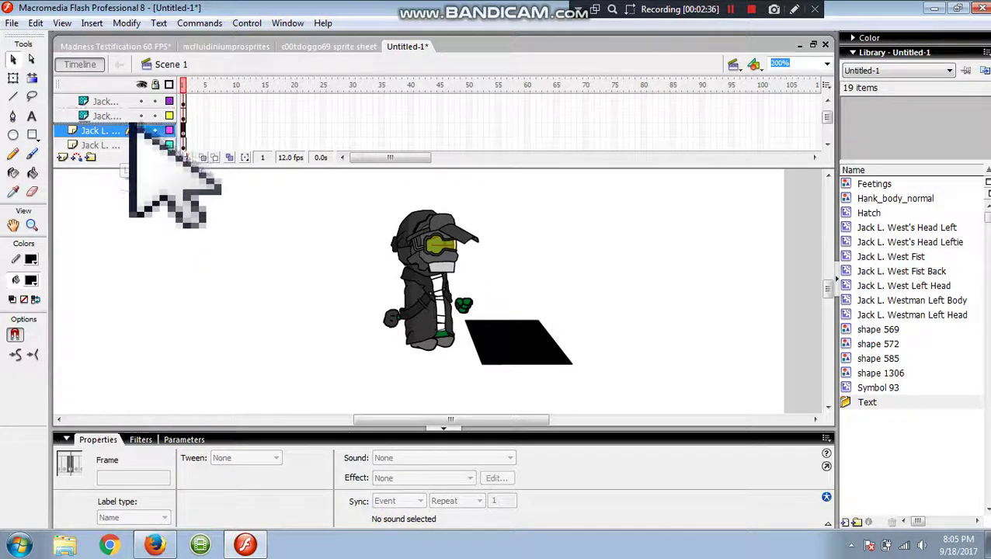
pyautogui.moveTo(132, 124); pyautogui.dragTo(116, 125)
pyautogui.click(113, 143)
pyautogui.click(168, 220)
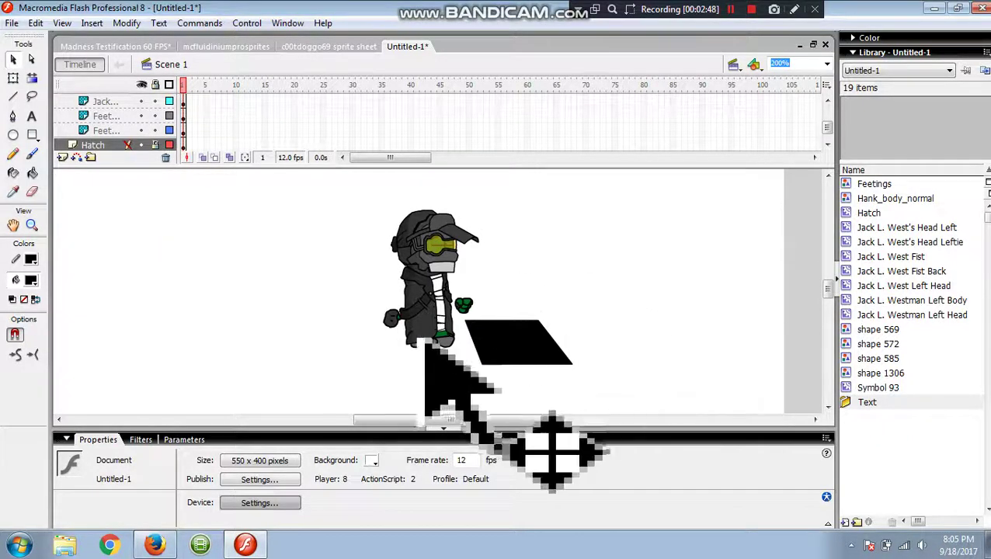
pyautogui.click(429, 311)
pyautogui.click(529, 247)
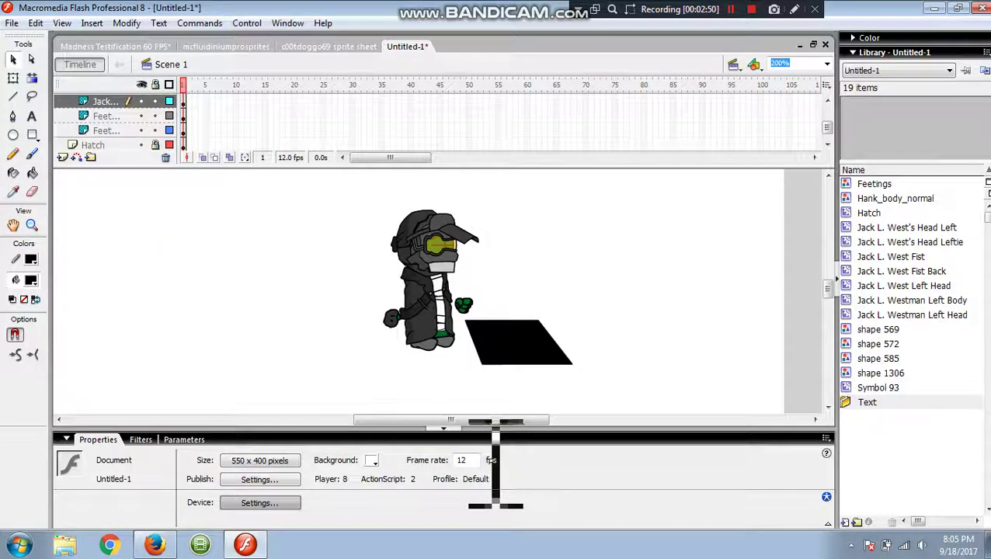
# - Zoom the stage to 800% around the character's feet and set the document's frame rate to 60 fps
pyautogui.doubleClick(463, 460)
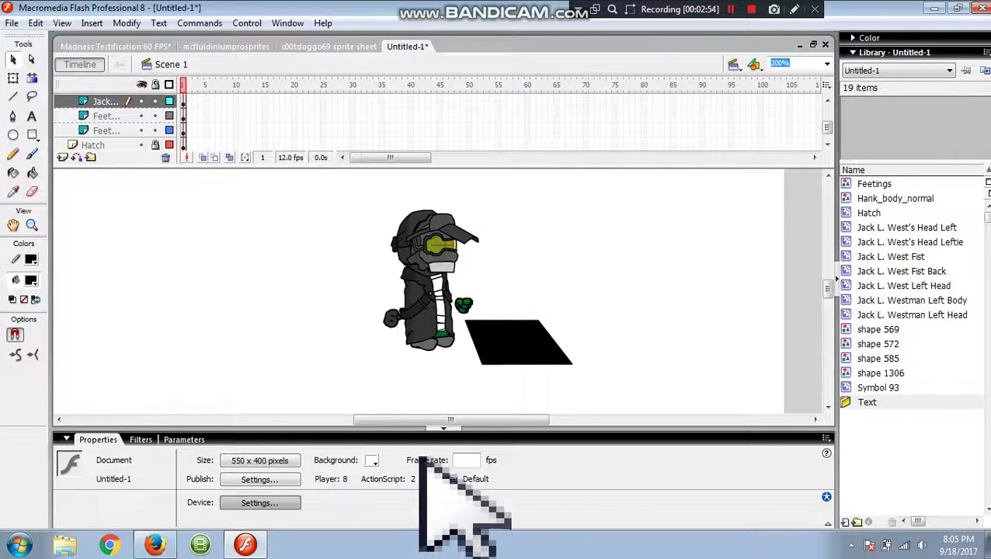
pyautogui.click(732, 9)
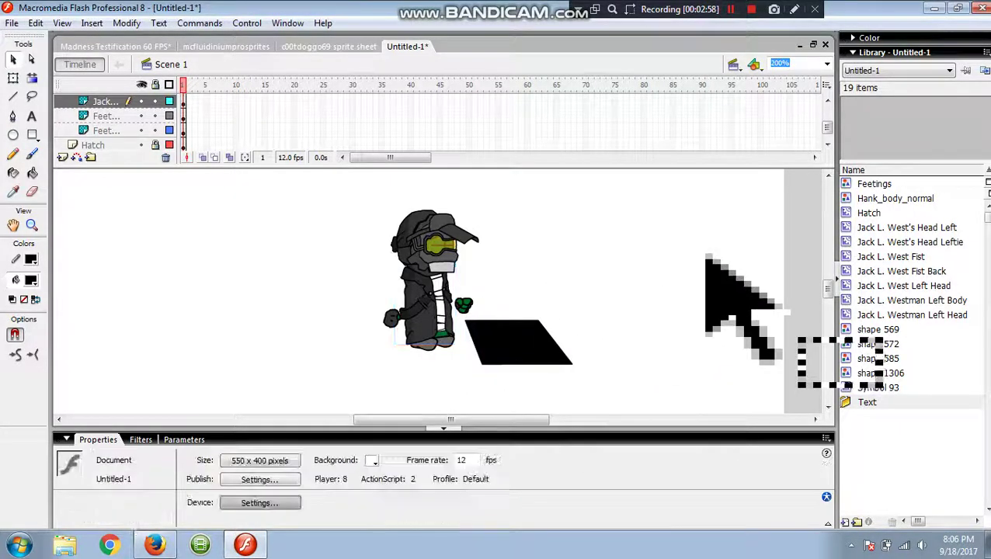
pyautogui.click(827, 63)
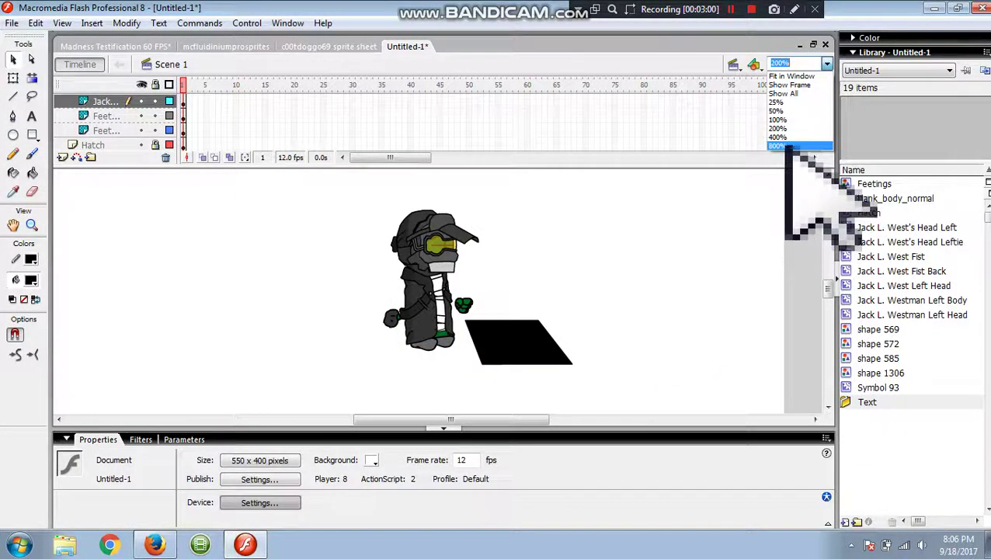
pyautogui.click(786, 146)
pyautogui.rightClick(442, 332)
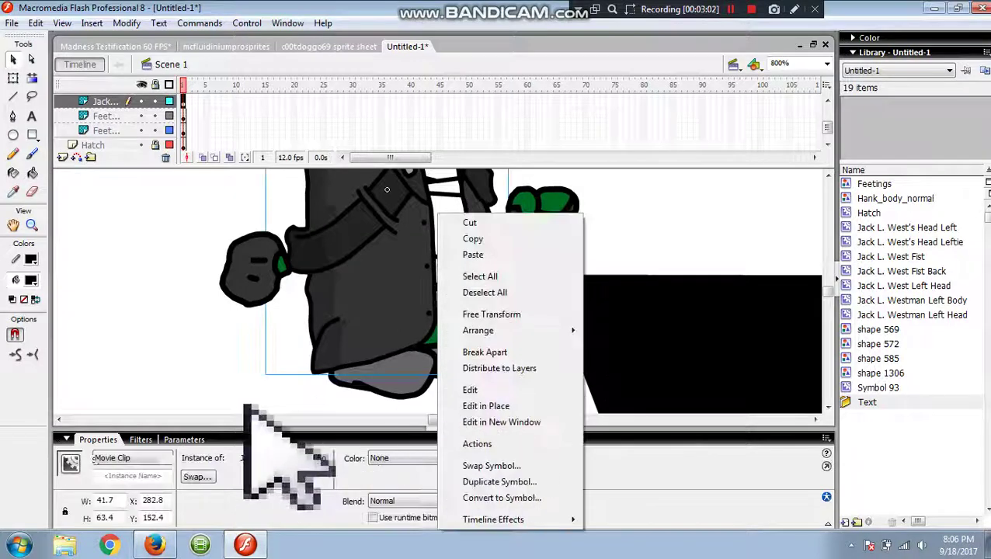
pyautogui.click(245, 406)
pyautogui.moveTo(471, 460); pyautogui.dragTo(350, 400)
pyautogui.write('6')
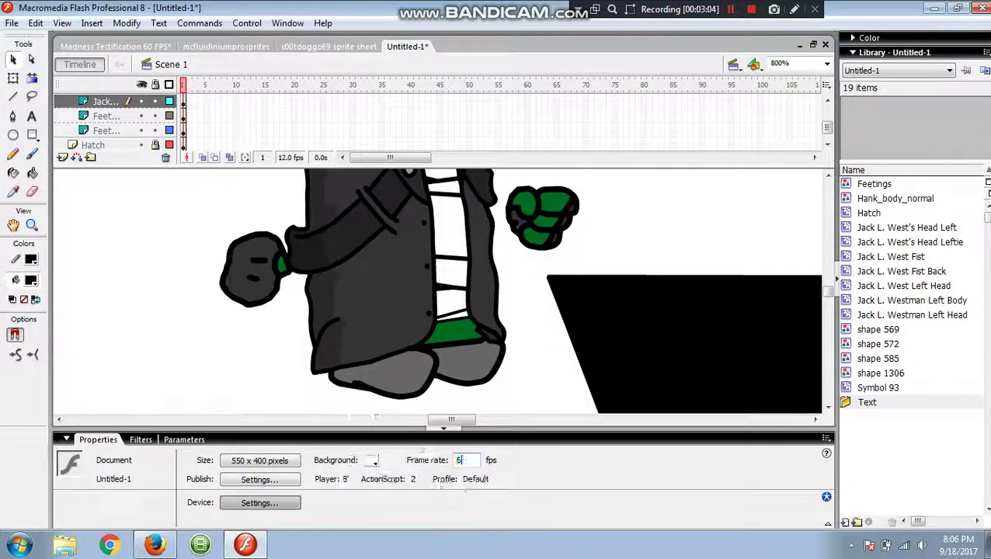
pyautogui.click(357, 295)
pyautogui.click(136, 296)
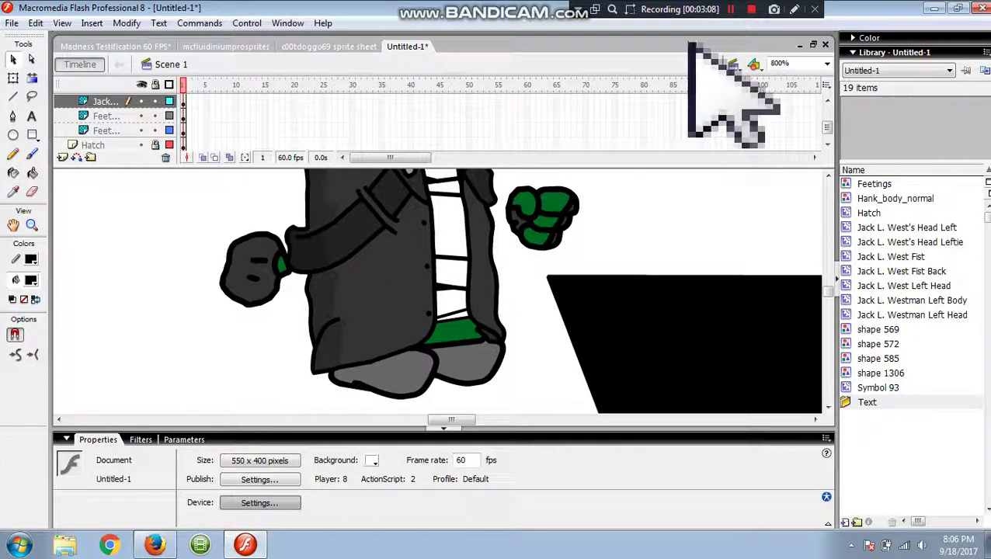
pyautogui.click(793, 9)
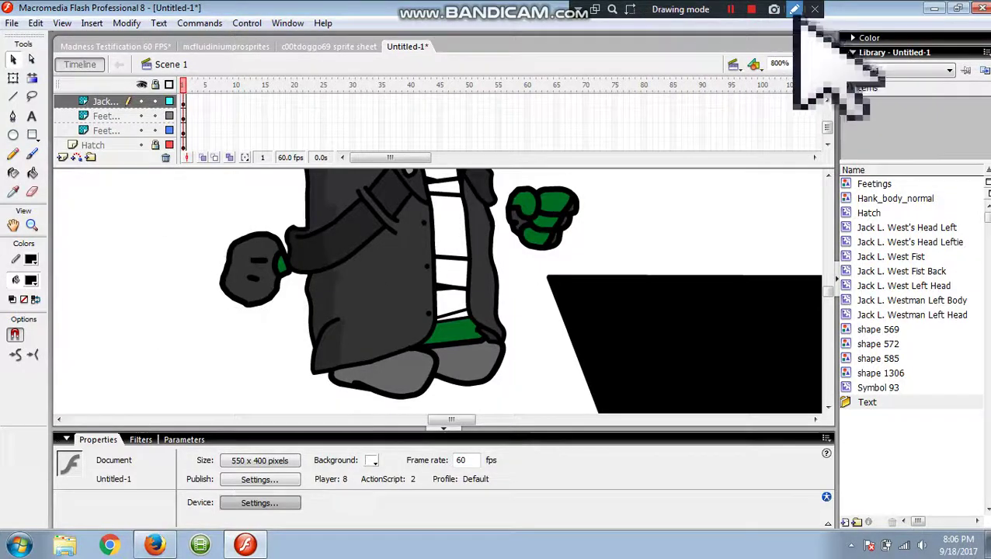
pyautogui.moveTo(233, 156)
pyautogui.mouseDown()
pyautogui.moveTo(365, 377)
pyautogui.moveTo(427, 97)
pyautogui.mouseUp()
pyautogui.moveTo(365, 284)
pyautogui.mouseDown()
pyautogui.moveTo(664, 85)
pyautogui.moveTo(548, 199)
pyautogui.mouseUp()
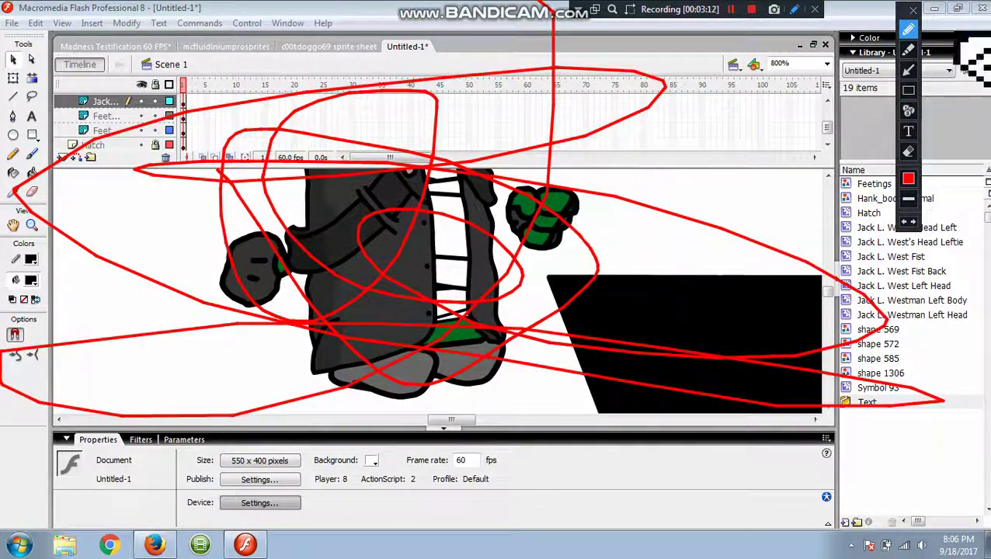
pyautogui.click(795, 13)
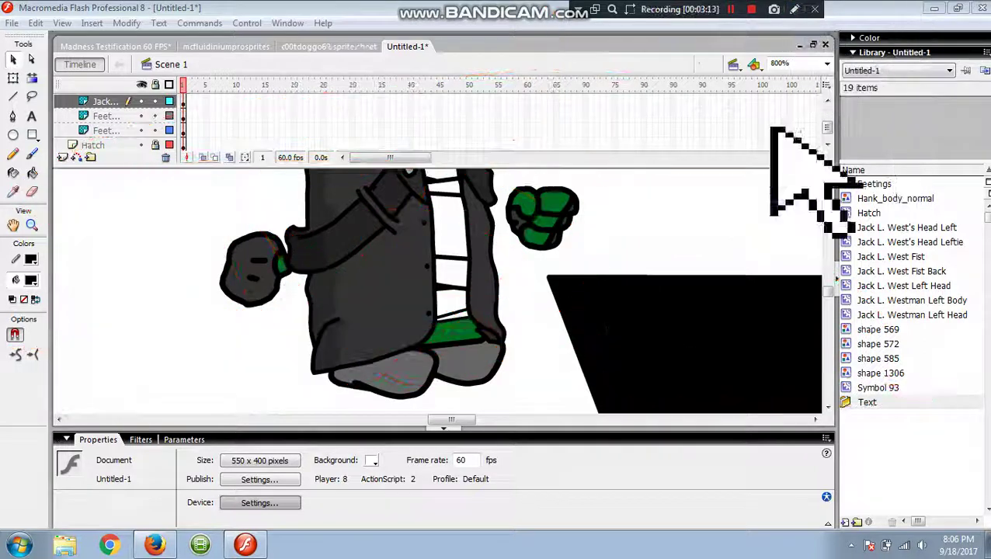
# - In the screen recorder's drawing mode, sketch a red arrow curving from the character down into the black hatch
pyautogui.click(795, 11)
pyautogui.moveTo(533, 272)
pyautogui.mouseDown()
pyautogui.moveTo(656, 258)
pyautogui.moveTo(738, 371)
pyautogui.moveTo(738, 322)
pyautogui.mouseUp()
pyautogui.moveTo(734, 279)
pyautogui.mouseDown()
pyautogui.moveTo(643, 349)
pyautogui.moveTo(738, 373)
pyautogui.mouseUp()
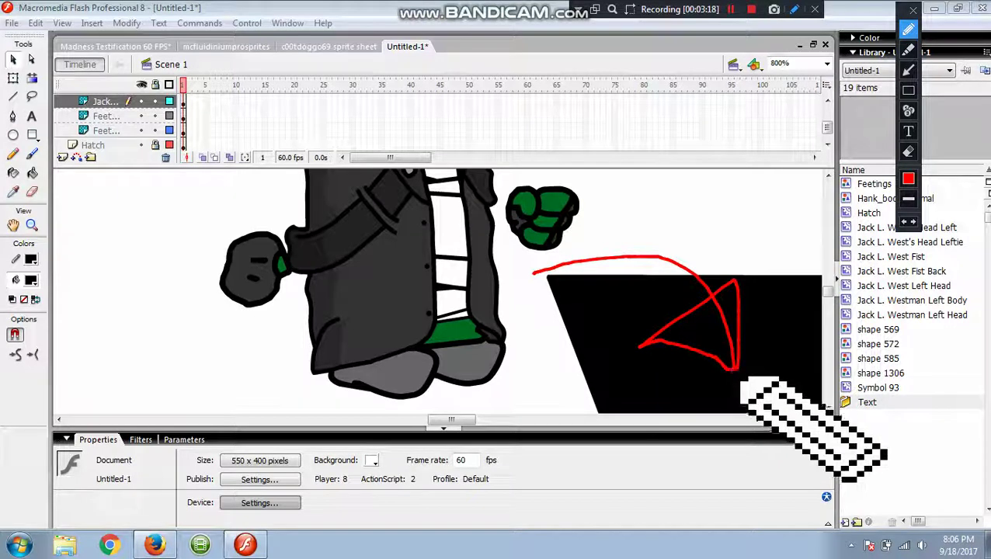
# - Scribble in red over the arrowhead above the hatch, then leave the screen recorder's drawing mode
pyautogui.moveTo(736, 301)
pyautogui.mouseDown()
pyautogui.moveTo(656, 358)
pyautogui.moveTo(718, 309)
pyautogui.moveTo(767, 290)
pyautogui.moveTo(725, 302)
pyautogui.moveTo(815, 365)
pyautogui.moveTo(731, 341)
pyautogui.mouseUp()
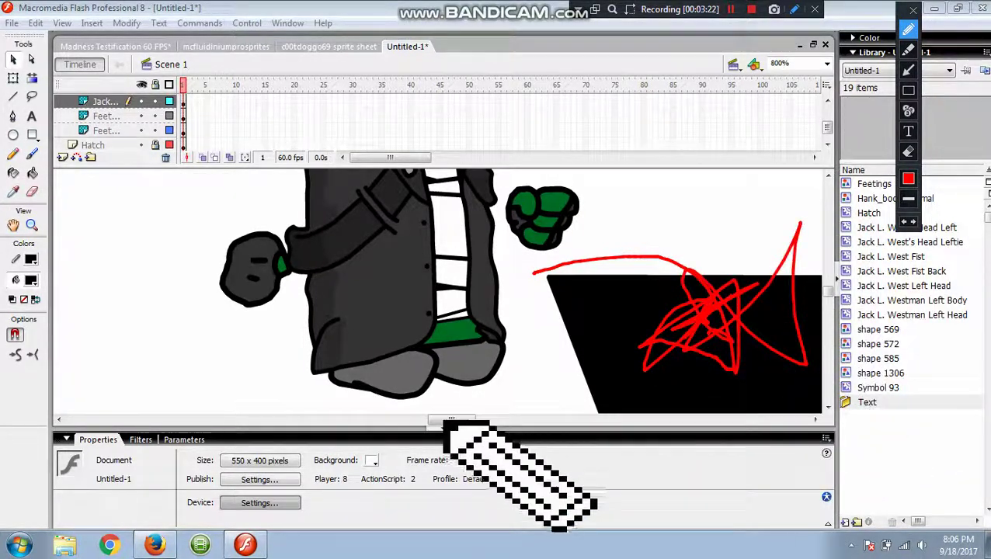
pyautogui.moveTo(445, 420); pyautogui.dragTo(455, 421)
pyautogui.click(794, 9)
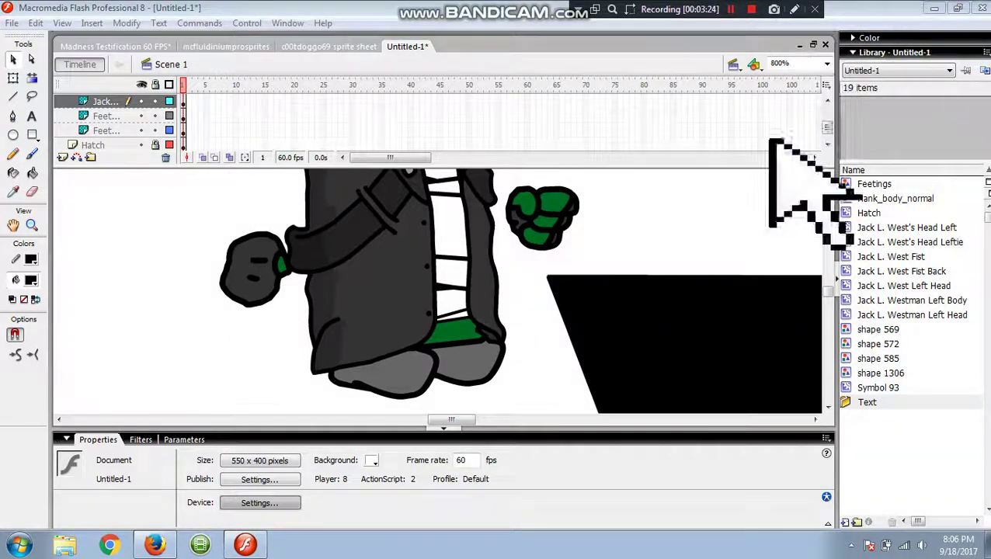
# - With the Pencil at 800% zoom, draw an angular foot and a round foot on the stage beyond the hatch
pyautogui.moveTo(829, 290)
pyautogui.mouseDown()
pyautogui.moveTo(832, 269)
pyautogui.moveTo(835, 290)
pyautogui.mouseUp()
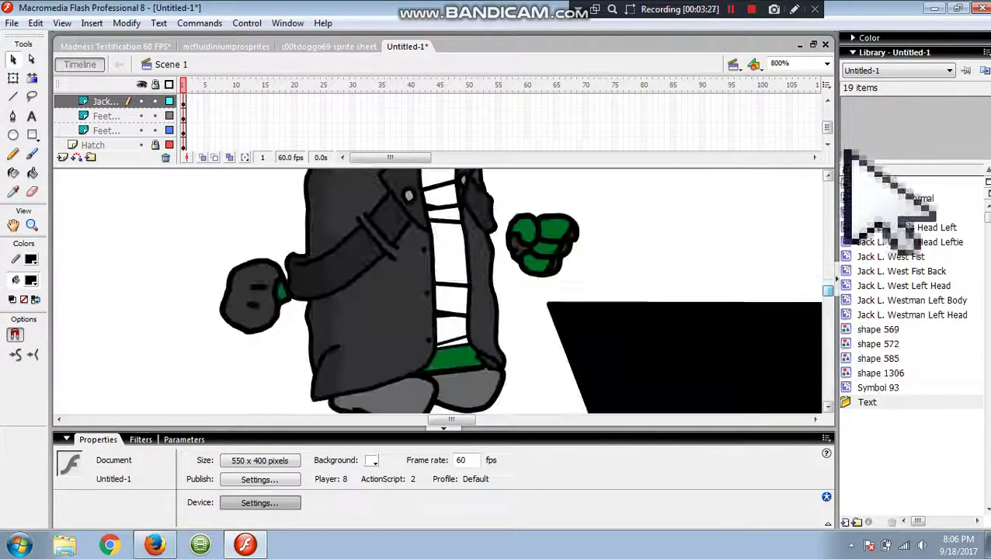
pyautogui.click(827, 64)
pyautogui.click(787, 146)
pyautogui.click(791, 146)
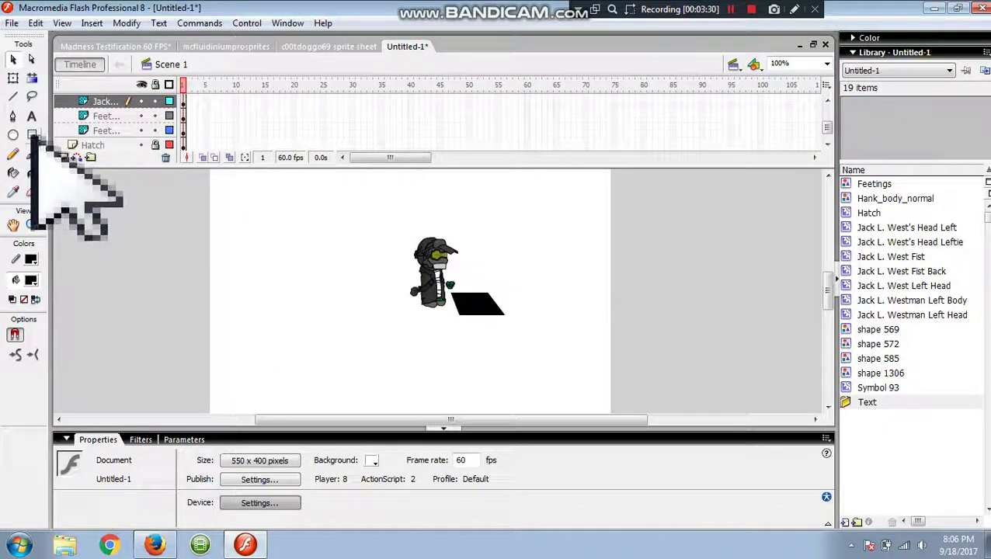
pyautogui.click(13, 154)
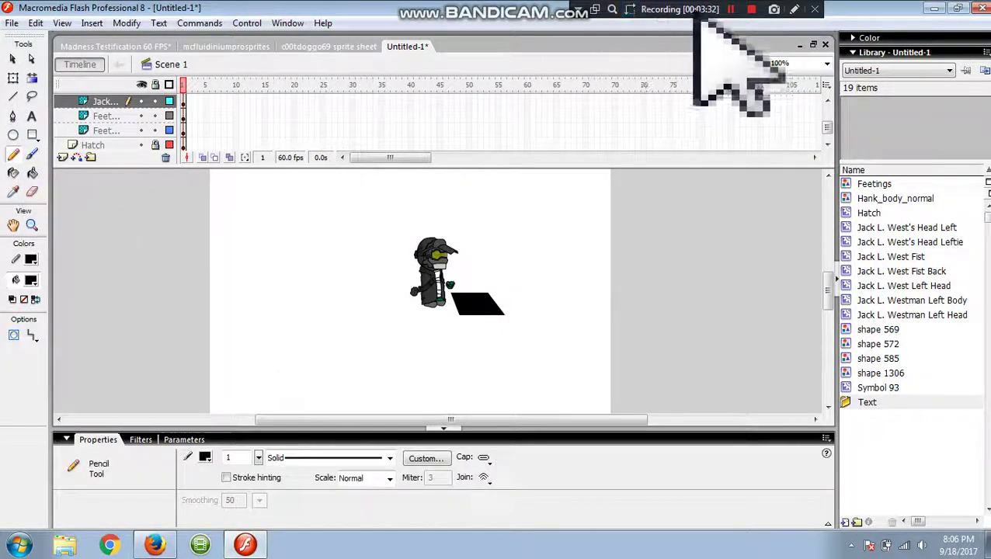
pyautogui.click(827, 63)
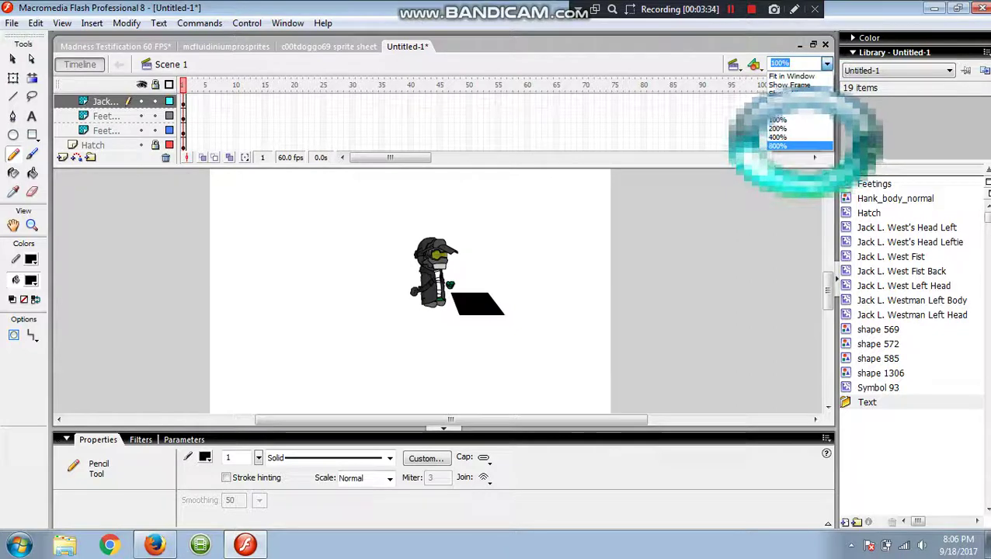
pyautogui.click(792, 145)
pyautogui.moveTo(438, 419); pyautogui.dragTo(490, 419)
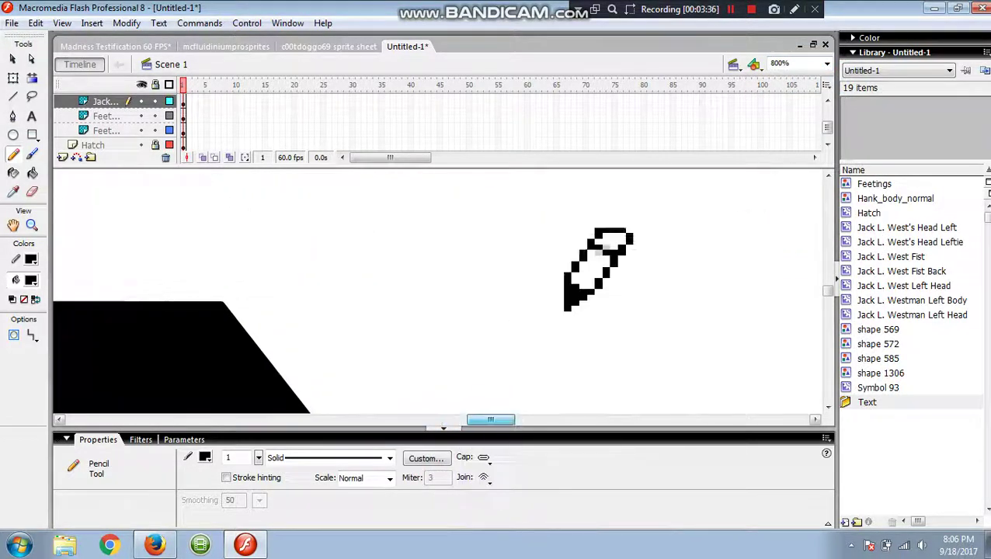
pyautogui.moveTo(418, 272)
pyautogui.mouseDown()
pyautogui.moveTo(379, 311)
pyautogui.moveTo(429, 317)
pyautogui.moveTo(419, 274)
pyautogui.mouseUp()
pyautogui.moveTo(517, 269)
pyautogui.mouseDown()
pyautogui.moveTo(533, 297)
pyautogui.moveTo(499, 281)
pyautogui.mouseUp()
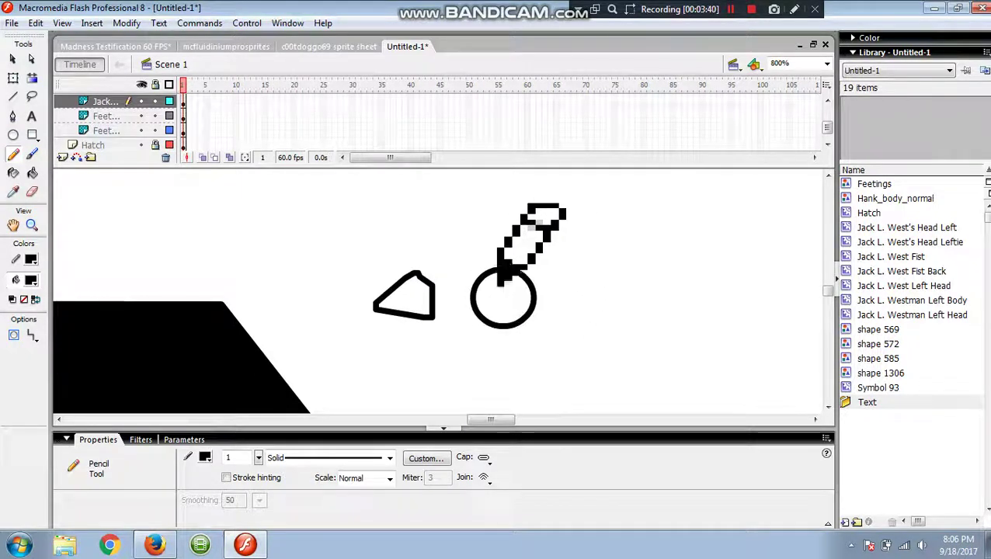
# - Draw the figure's body outline above the feet with the pencil: bottom edge, both sides and shoulders
pyautogui.moveTo(432, 273); pyautogui.dragTo(542, 264)
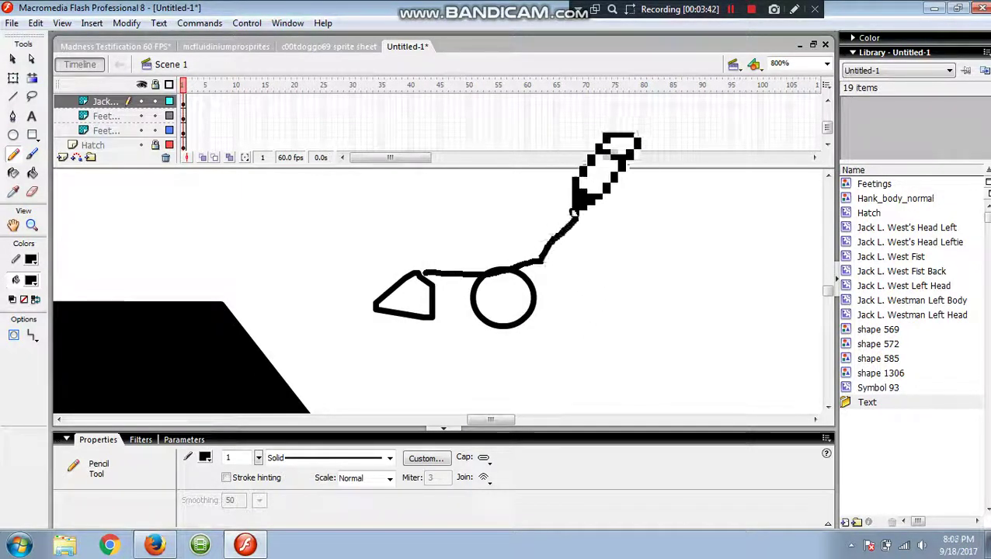
pyautogui.moveTo(573, 211); pyautogui.dragTo(585, 138)
pyautogui.scroll(2, 534, 314)
pyautogui.moveTo(564, 303); pyautogui.dragTo(594, 170)
pyautogui.moveTo(410, 340)
pyautogui.mouseDown()
pyautogui.moveTo(415, 303)
pyautogui.moveTo(461, 187)
pyautogui.mouseUp()
pyautogui.scroll(2, 479, 247)
pyautogui.moveTo(599, 231)
pyautogui.mouseDown()
pyautogui.moveTo(576, 201)
pyautogui.moveTo(522, 201)
pyautogui.moveTo(467, 239)
pyautogui.mouseUp()
# - Draw an oval head with a face cross above the shoulders and a round fist with finger lines beside the body
pyautogui.scroll(4, 506, 260)
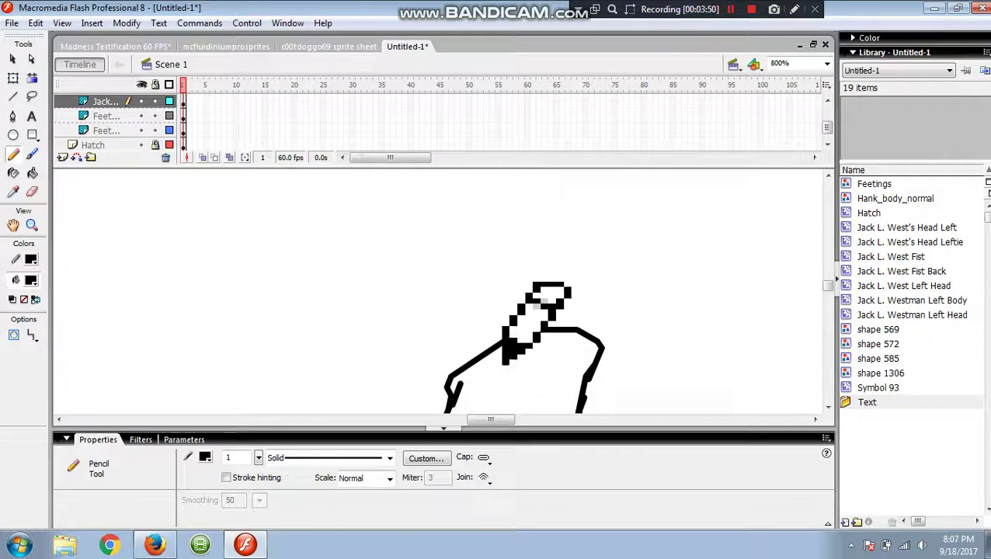
pyautogui.moveTo(507, 342)
pyautogui.mouseDown()
pyautogui.moveTo(502, 209)
pyautogui.moveTo(565, 313)
pyautogui.mouseUp()
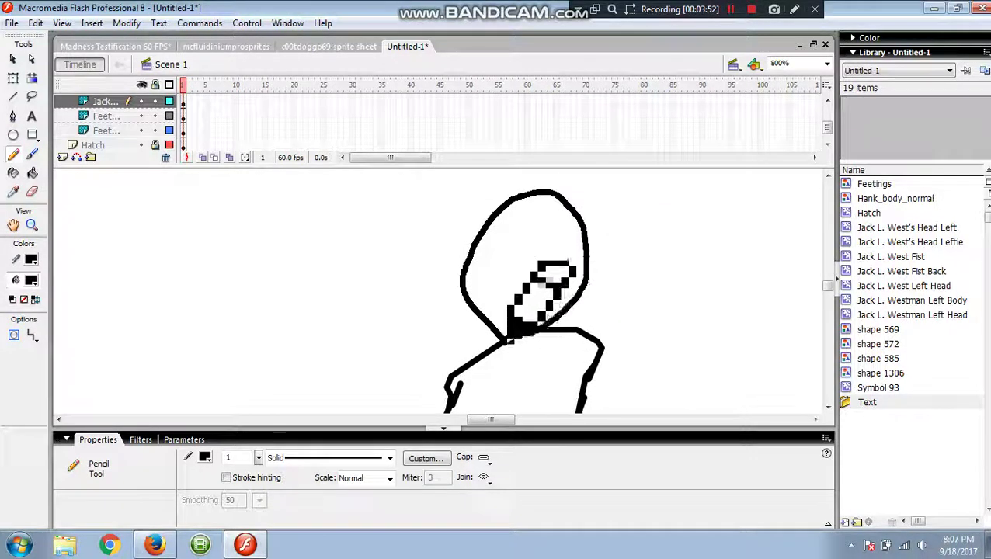
pyautogui.moveTo(529, 211)
pyautogui.mouseDown()
pyautogui.moveTo(505, 255)
pyautogui.moveTo(504, 301)
pyautogui.mouseUp()
pyautogui.moveTo(484, 266); pyautogui.dragTo(538, 258)
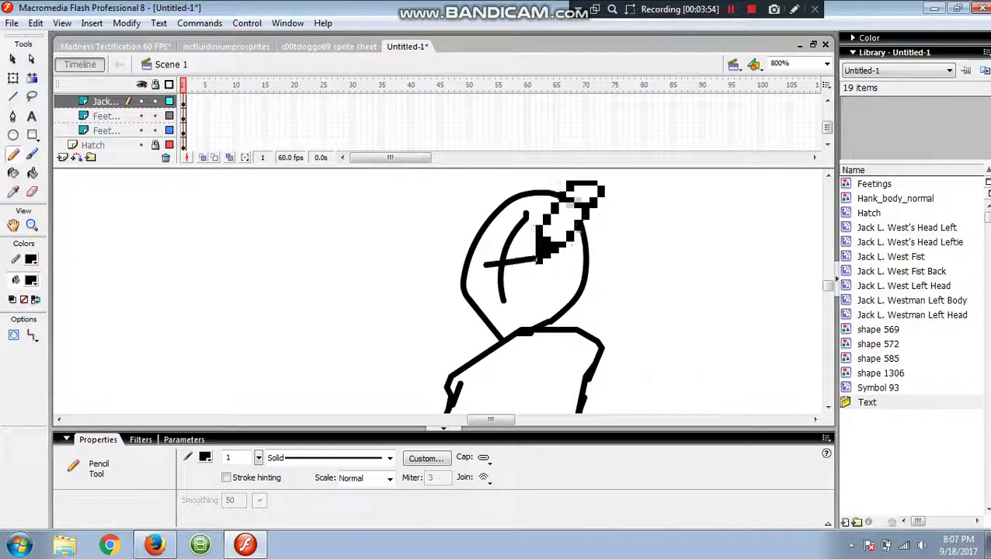
pyautogui.scroll(-4, 519, 356)
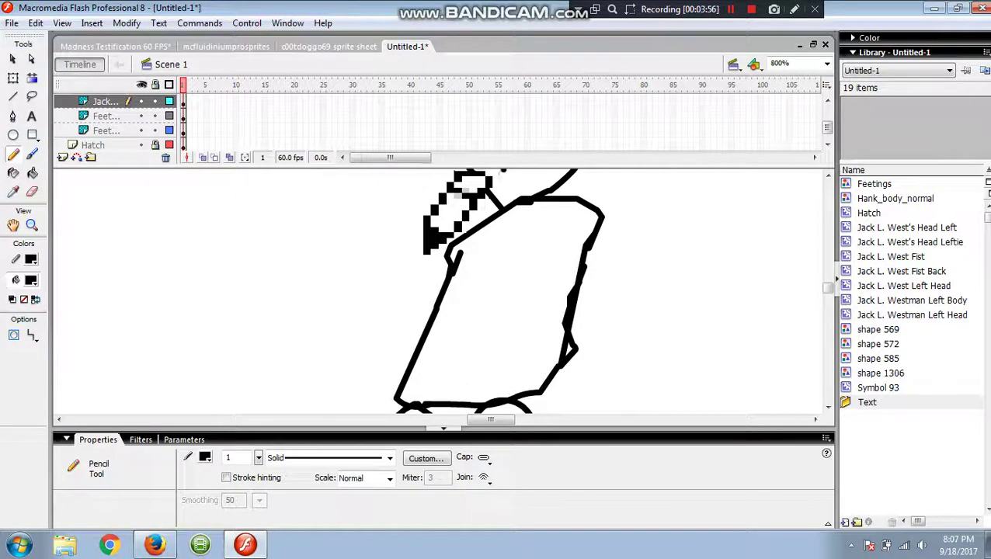
pyautogui.moveTo(371, 289)
pyautogui.mouseDown()
pyautogui.moveTo(434, 260)
pyautogui.moveTo(424, 250)
pyautogui.moveTo(367, 284)
pyautogui.mouseUp()
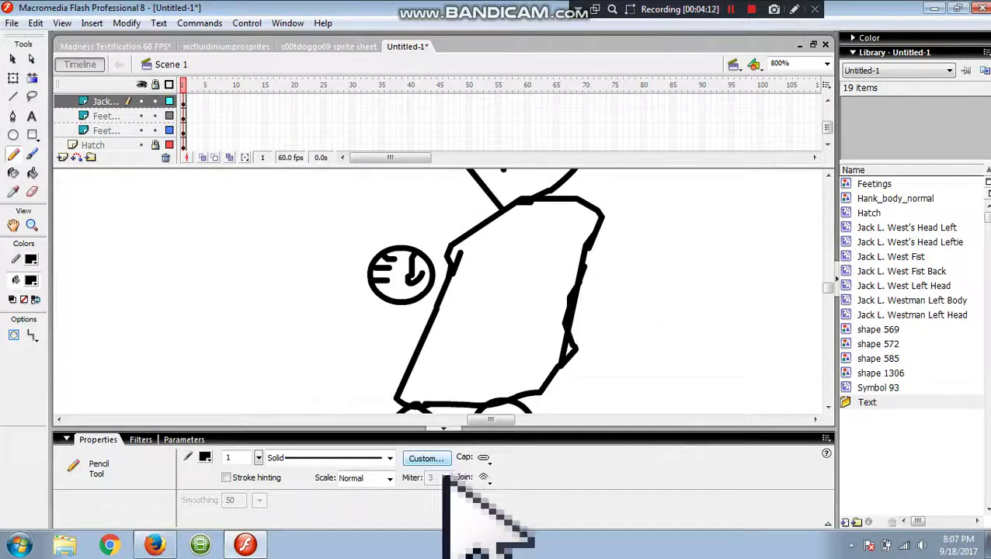
# - Set the pencil stroke's join to Miter with a limit of 1, then try a stroke beside the body and undo it
pyautogui.click(485, 478)
pyautogui.click(510, 448)
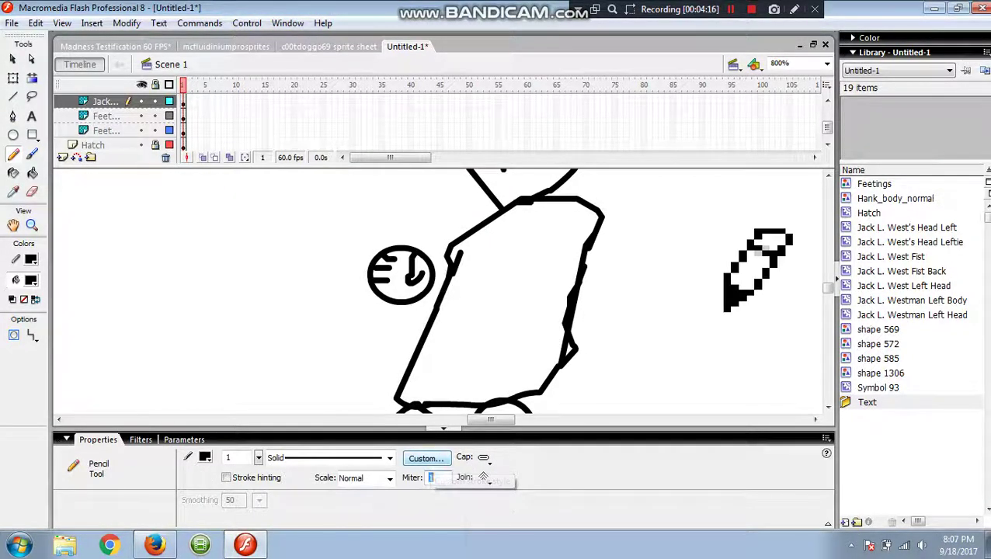
pyautogui.moveTo(659, 264)
pyautogui.mouseDown()
pyautogui.moveTo(669, 315)
pyautogui.moveTo(689, 306)
pyautogui.moveTo(680, 247)
pyautogui.mouseUp()
pyautogui.hotkey('ctrl', 'z')
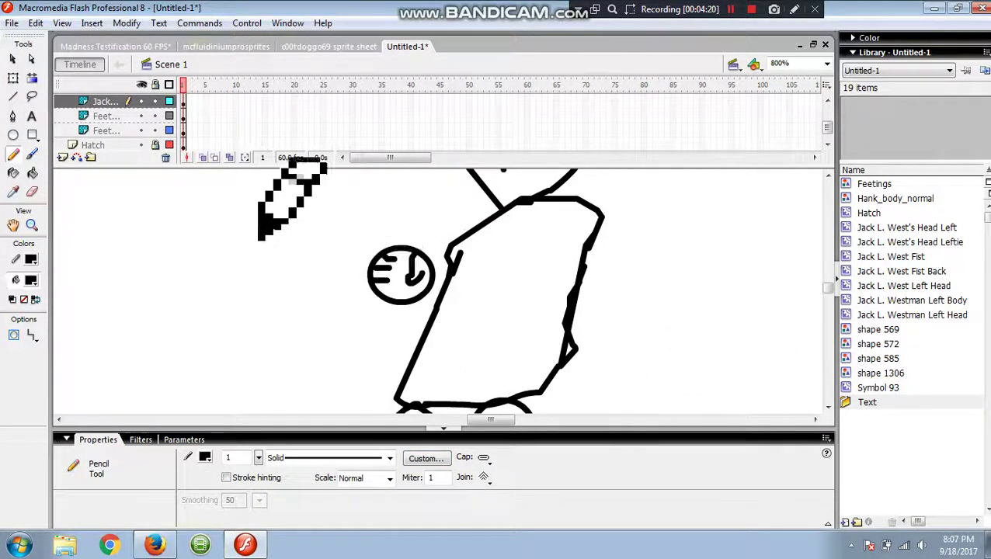
# - Delete the round fist beside the body, including its leftover curved line piece
pyautogui.click(12, 58)
pyautogui.moveTo(334, 221); pyautogui.dragTo(436, 309)
pyautogui.press('Delete')
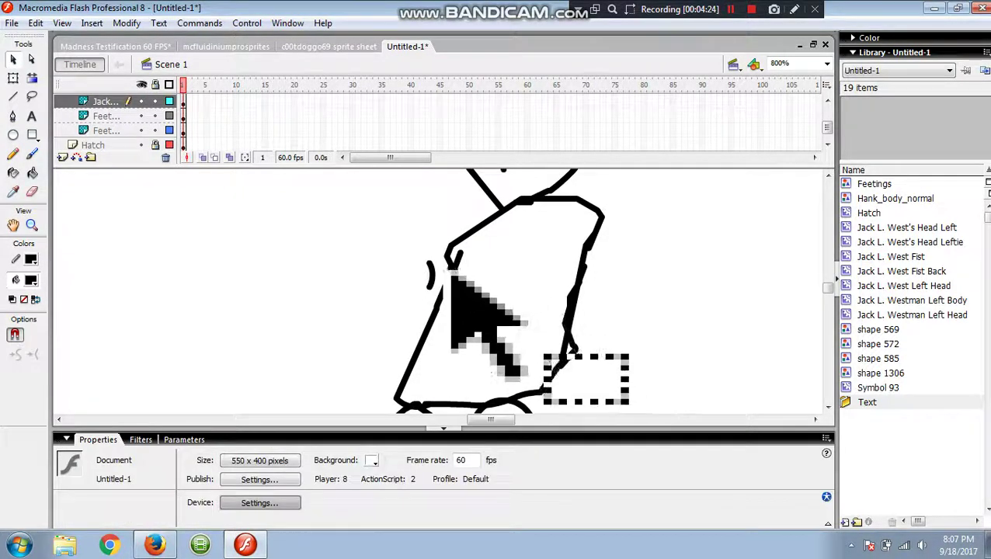
pyautogui.click(432, 272)
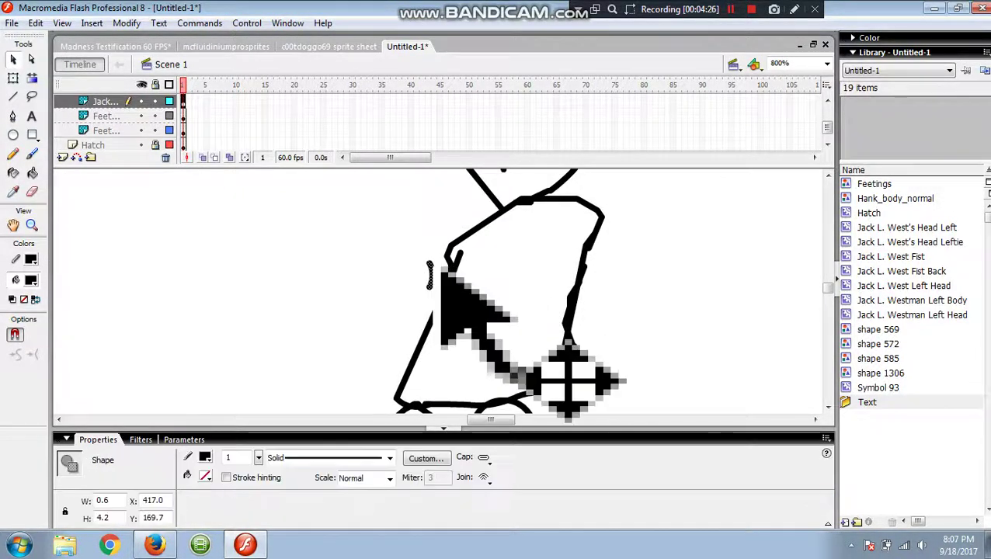
pyautogui.press('Delete')
# - Delete both feet together with the adjoining parts of the body's bottom edge
pyautogui.scroll(-3, 482, 256)
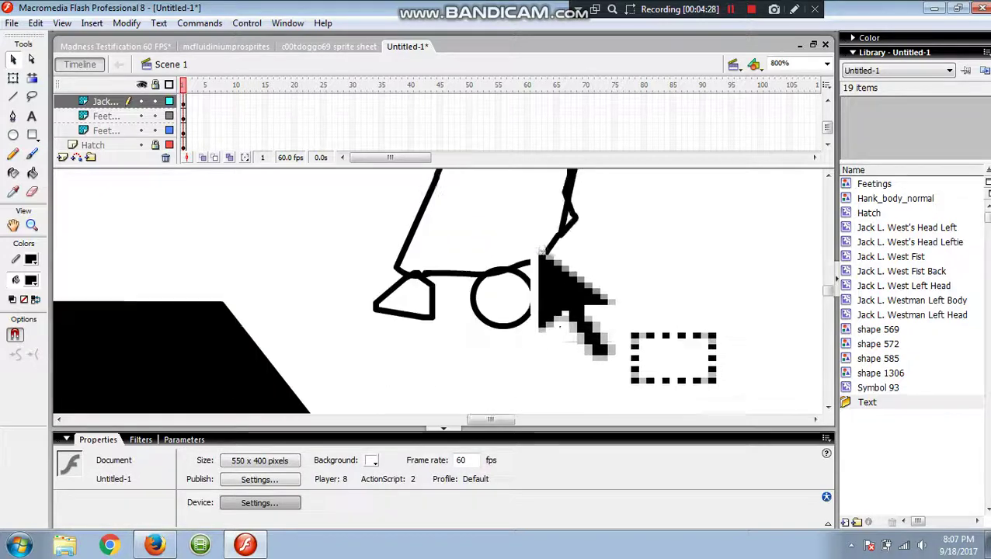
pyautogui.click(534, 306)
pyautogui.click(561, 305)
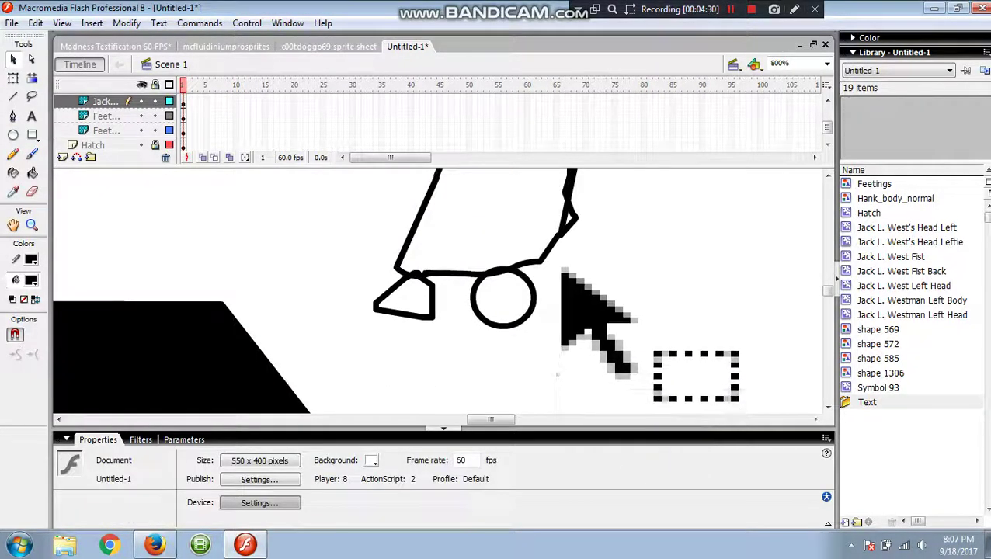
pyautogui.moveTo(552, 268); pyautogui.dragTo(450, 344)
pyautogui.press('Delete')
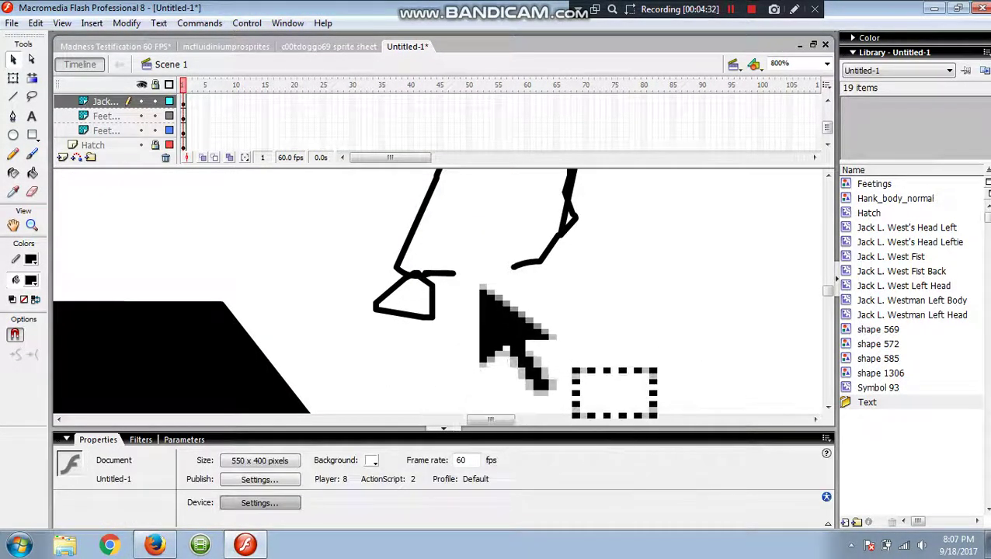
pyautogui.moveTo(468, 271); pyautogui.dragTo(367, 350)
pyautogui.press('Delete')
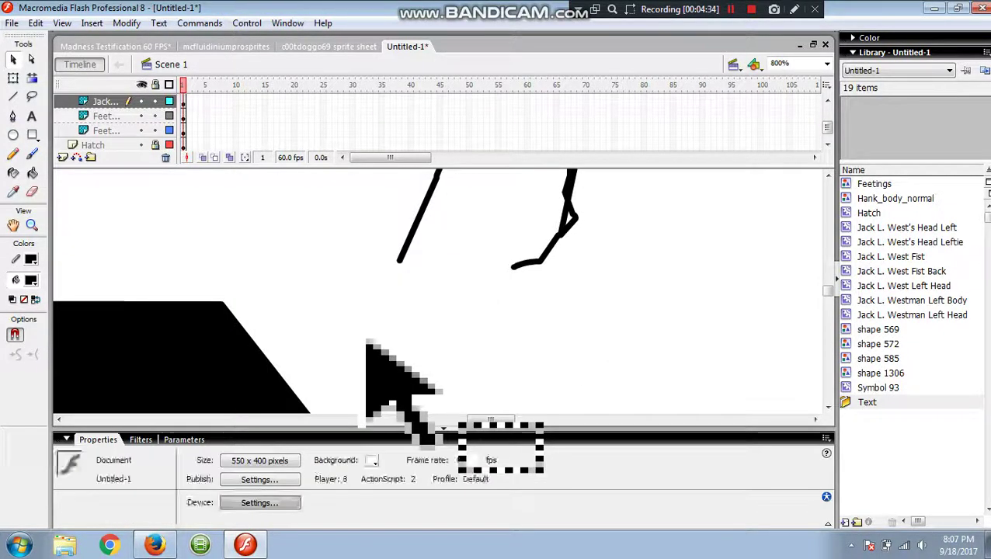
# - Redraw the body's bottom edge and both feet with the pencil, and draw a fist with curled fingers beside the body
pyautogui.click(13, 153)
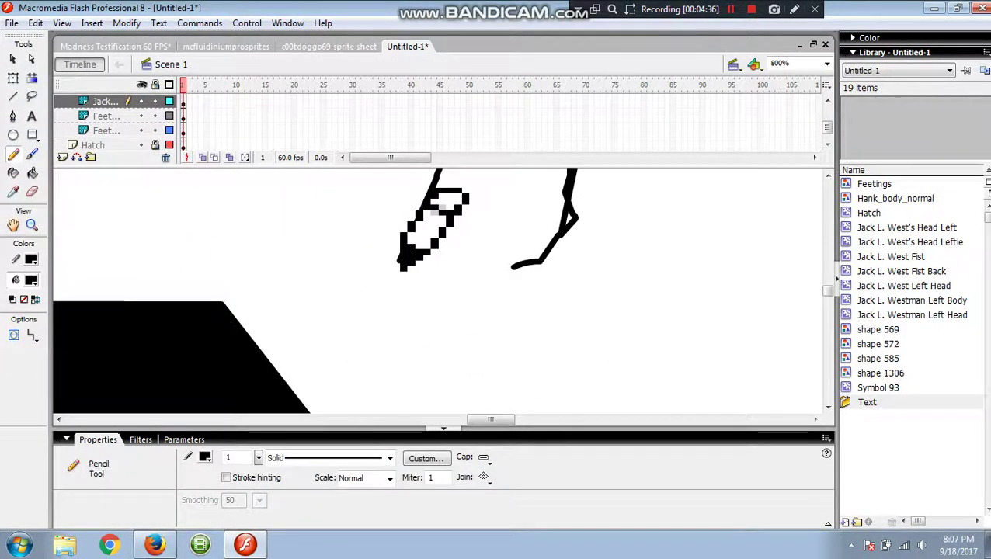
pyautogui.moveTo(396, 264); pyautogui.dragTo(534, 263)
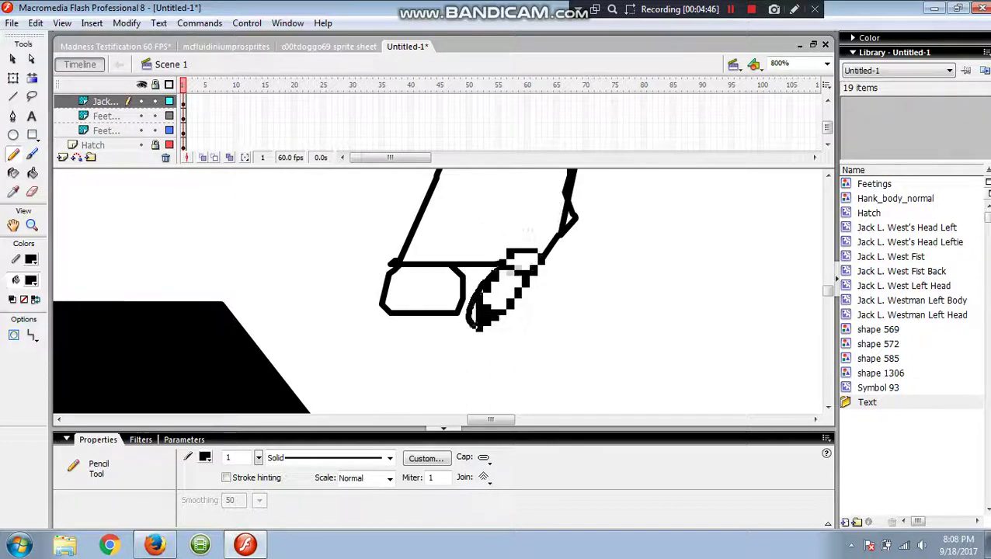
pyautogui.click(487, 459)
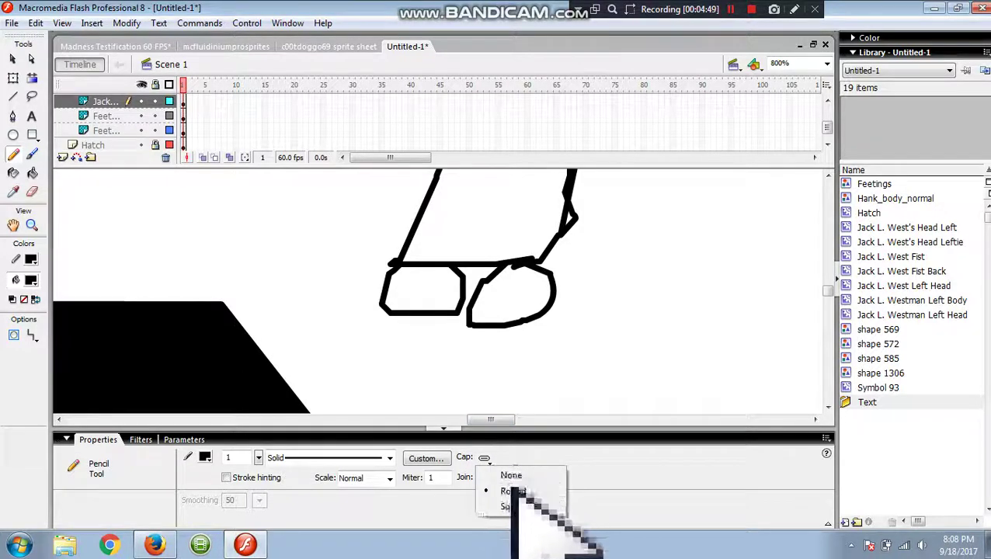
pyautogui.click(583, 355)
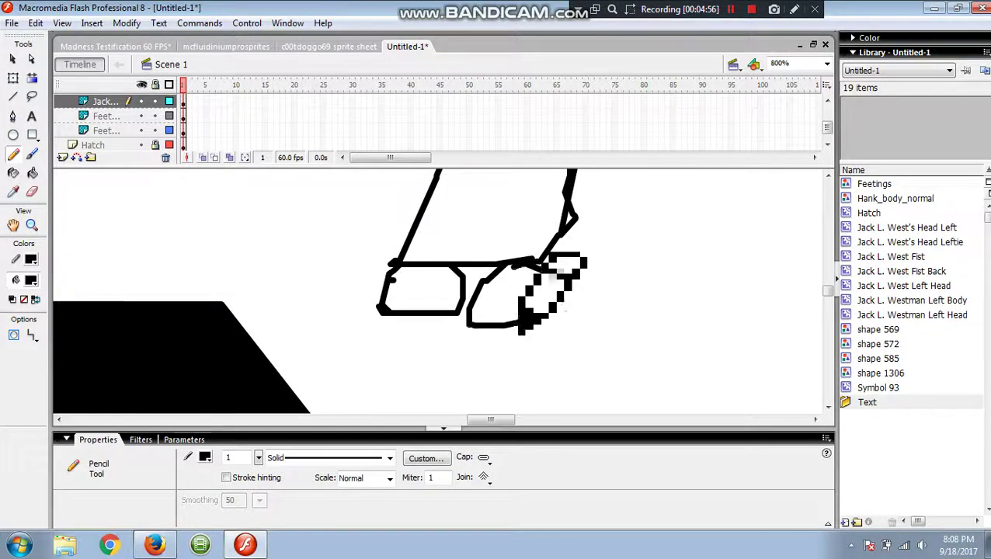
pyautogui.scroll(3, 521, 334)
pyautogui.scroll(-1, 420, 322)
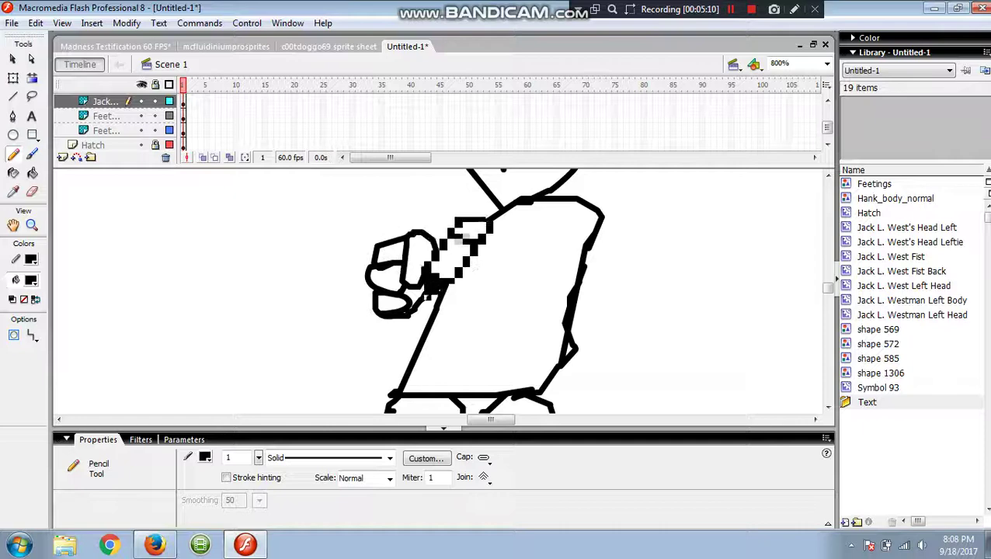
# - Try a round hand on the body's other side, first with the 1-point stroke and again at 0.1, undoing each
pyautogui.moveTo(491, 420); pyautogui.dragTo(505, 420)
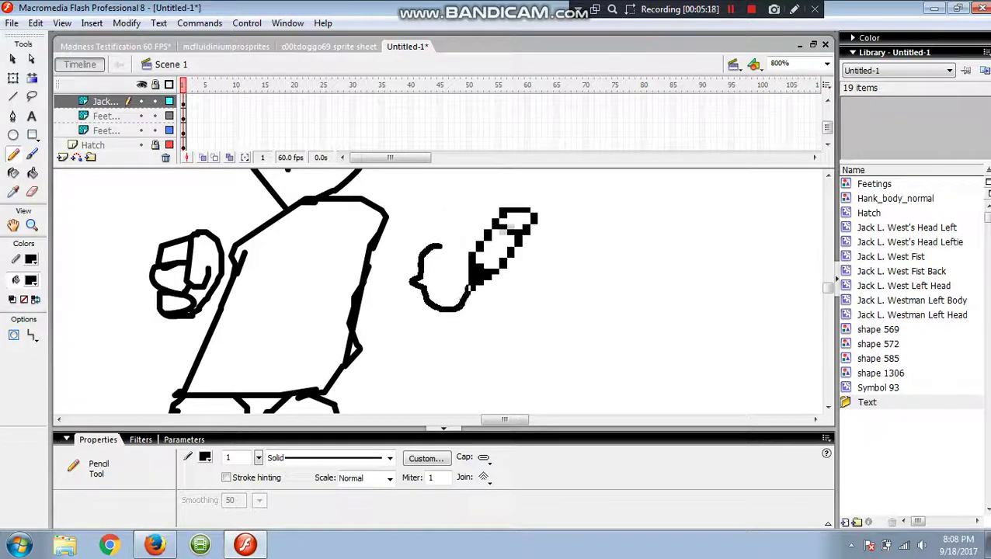
pyautogui.moveTo(444, 245); pyautogui.dragTo(434, 250)
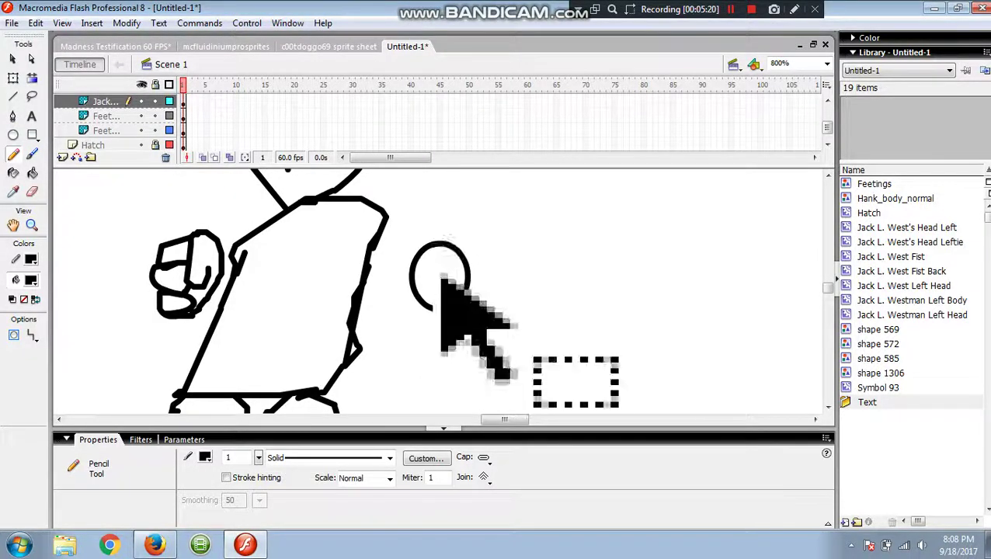
pyautogui.hotkey('ctrl', 'z')
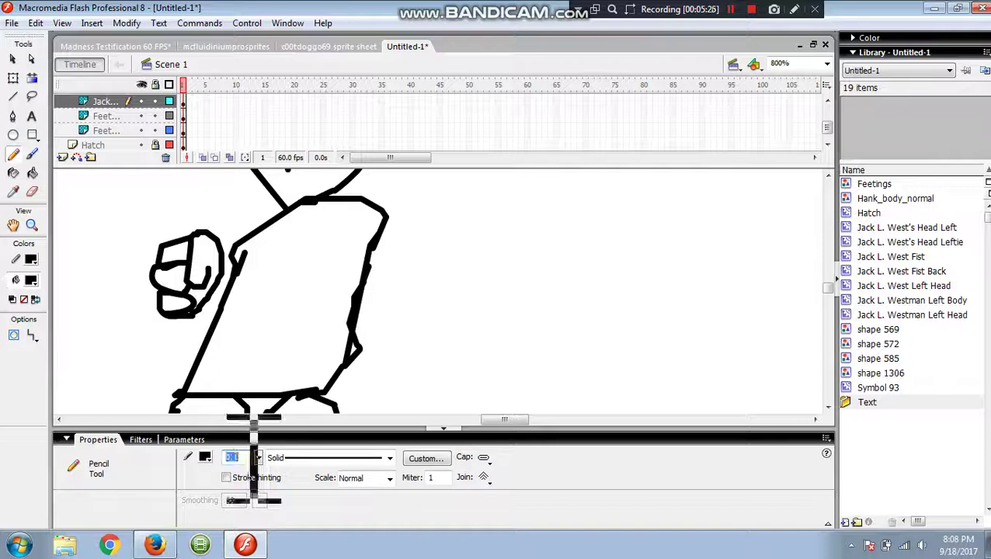
pyautogui.moveTo(481, 232)
pyautogui.mouseDown()
pyautogui.moveTo(431, 257)
pyautogui.moveTo(438, 323)
pyautogui.moveTo(471, 332)
pyautogui.moveTo(521, 294)
pyautogui.moveTo(511, 255)
pyautogui.moveTo(482, 233)
pyautogui.mouseUp()
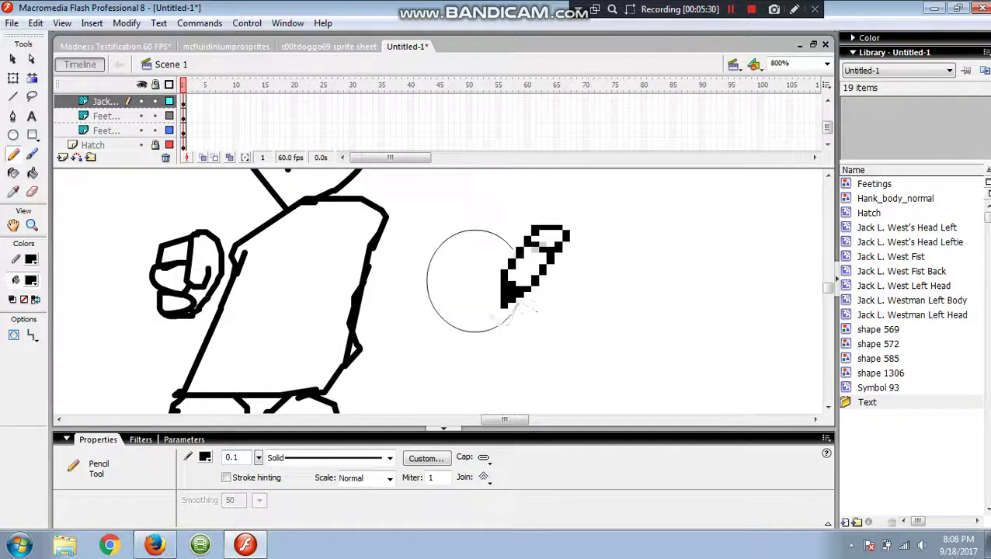
pyautogui.hotkey('ctrl', 'z')
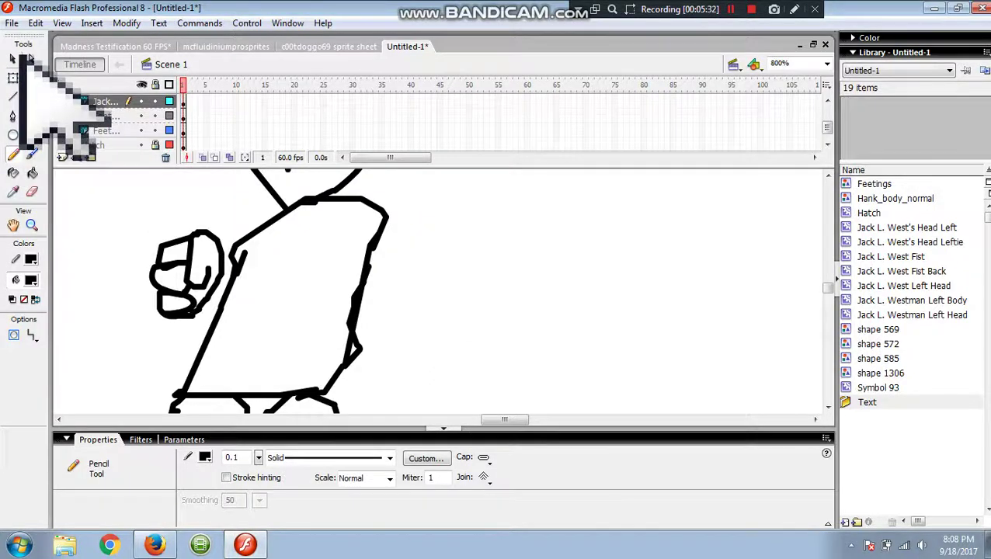
# - Hand-letter "Faw in" above the sketched figure with the Pencil tool at a 0.5 stroke
pyautogui.click(12, 59)
pyautogui.moveTo(500, 421)
pyautogui.mouseDown()
pyautogui.moveTo(455, 420)
pyautogui.moveTo(492, 421)
pyautogui.mouseUp()
pyautogui.scroll(-3, 454, 388)
pyautogui.scroll(1, 453, 395)
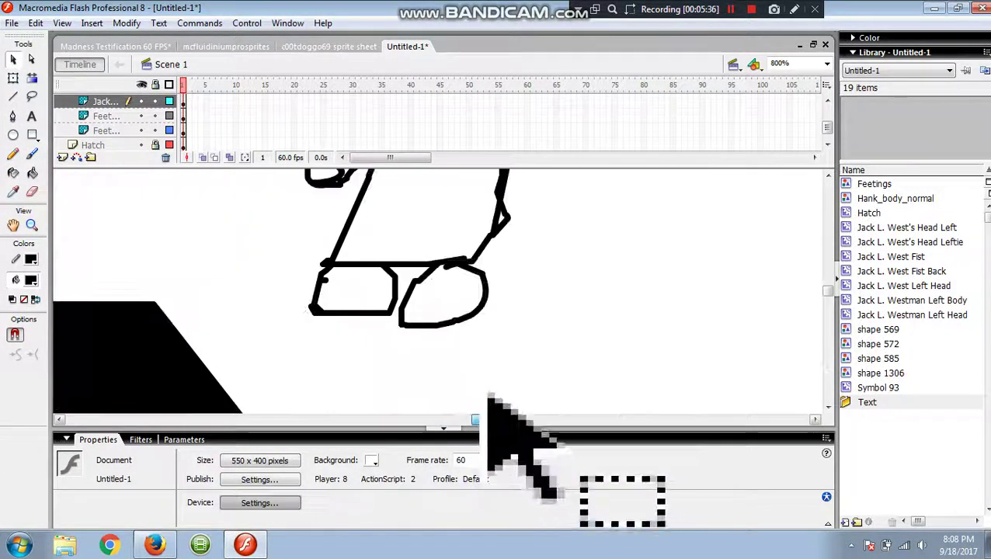
pyautogui.scroll(5, 485, 394)
pyautogui.click(13, 97)
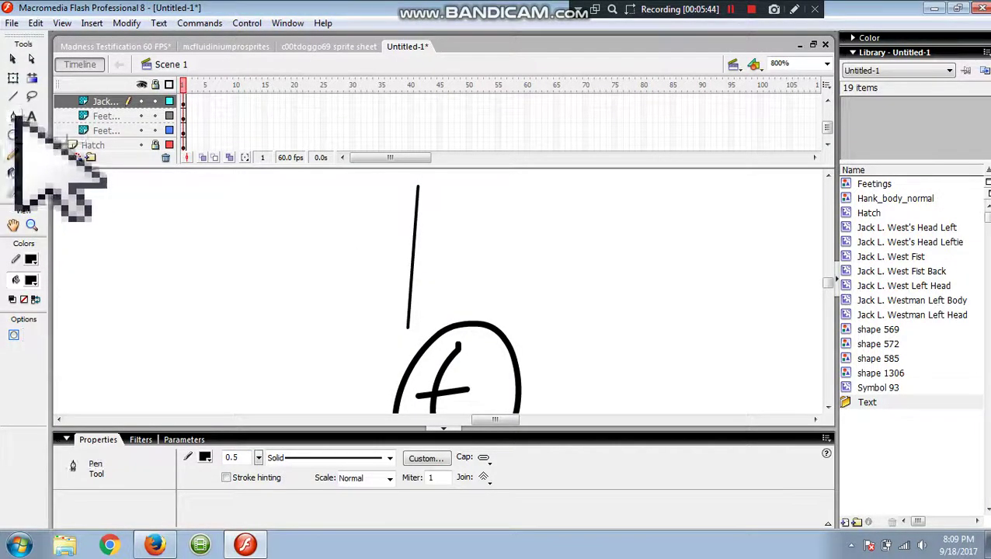
pyautogui.click(13, 154)
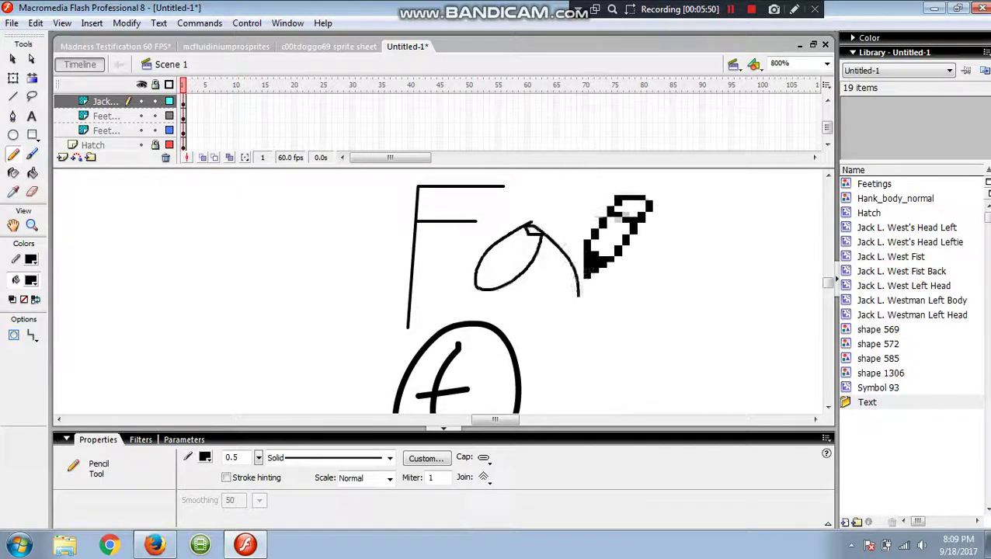
pyautogui.moveTo(662, 229); pyautogui.dragTo(690, 229)
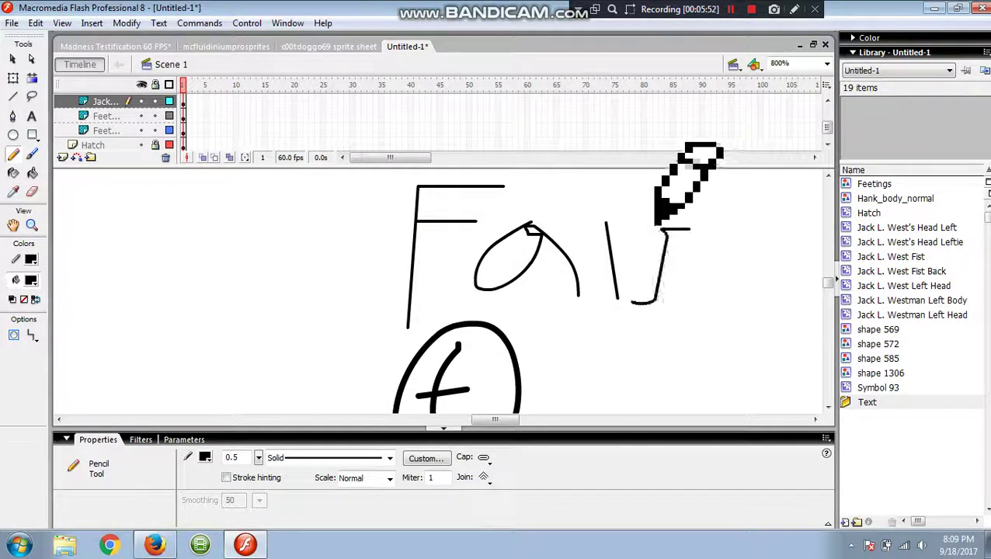
pyautogui.moveTo(497, 419); pyautogui.dragTo(518, 419)
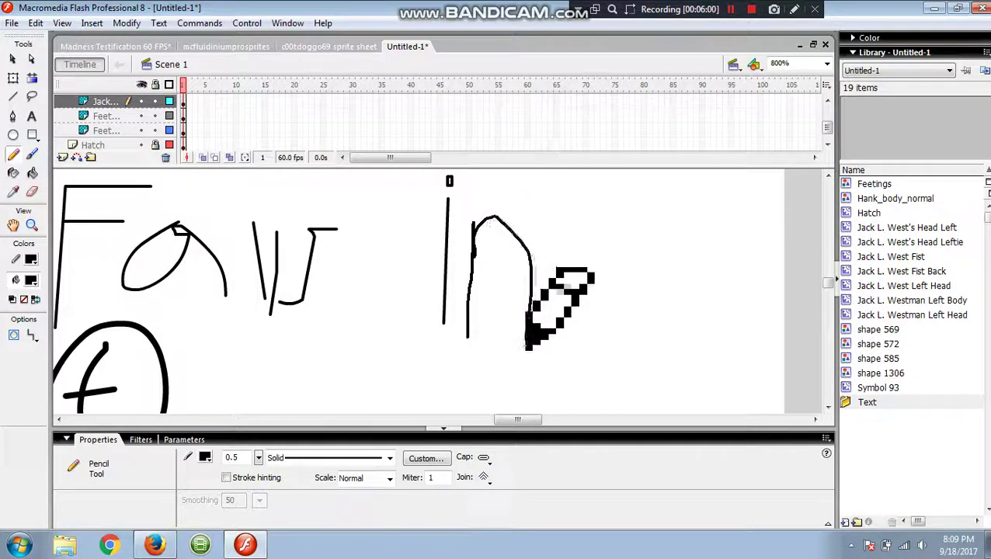
# - Hand-letter "Hatch" with the pencil beneath the first line of lettering, beside the sketched figure
pyautogui.scroll(-3, 416, 373)
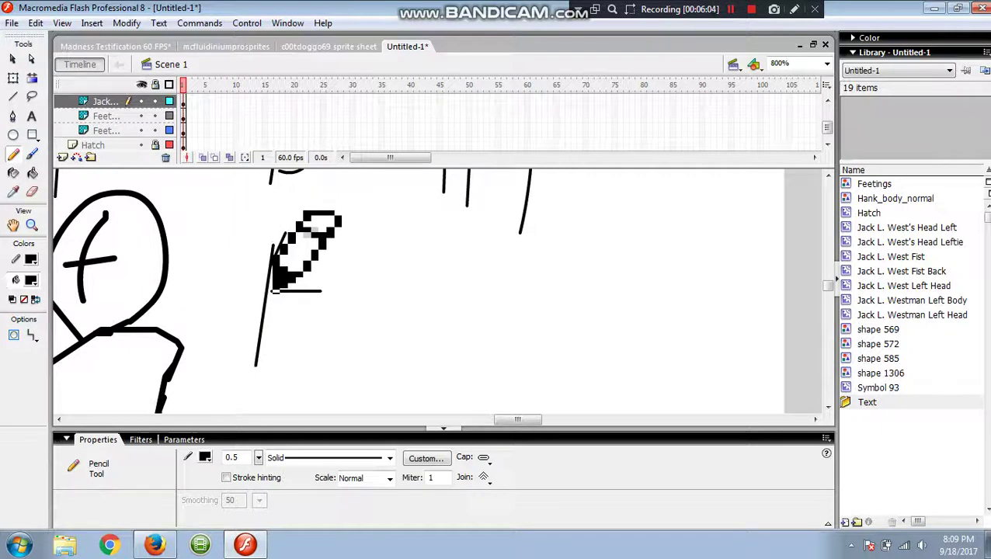
pyautogui.moveTo(362, 307); pyautogui.dragTo(375, 305)
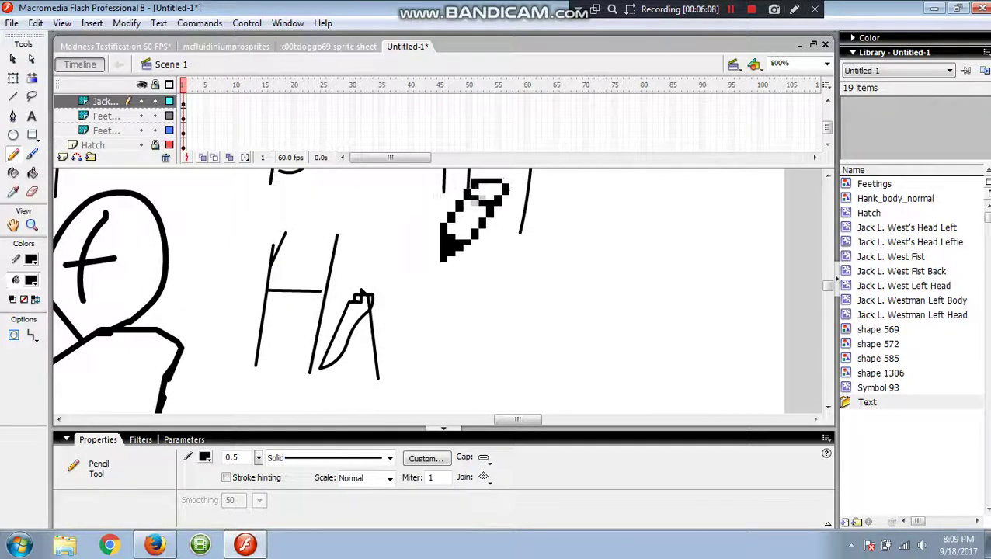
pyautogui.moveTo(448, 247); pyautogui.dragTo(458, 404)
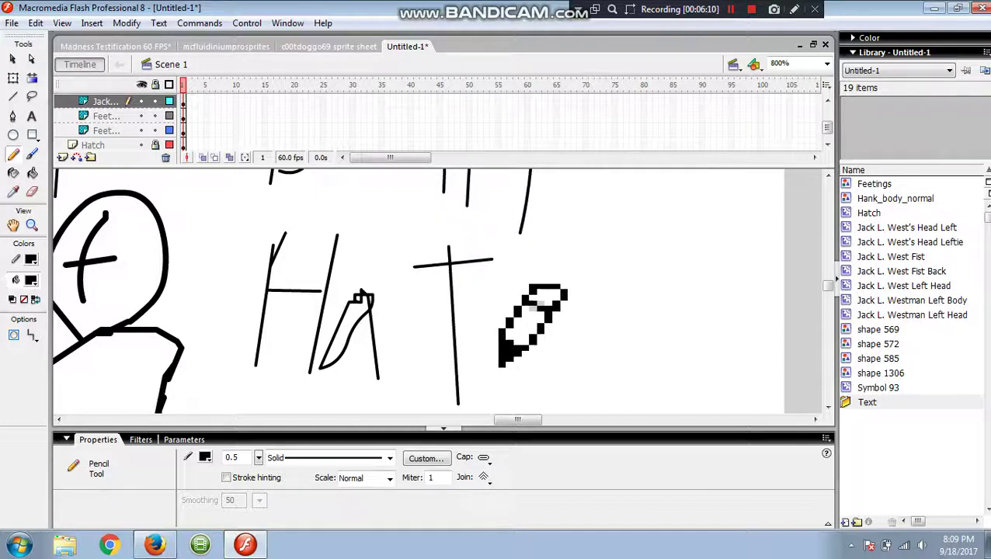
pyautogui.moveTo(497, 364); pyautogui.dragTo(497, 349)
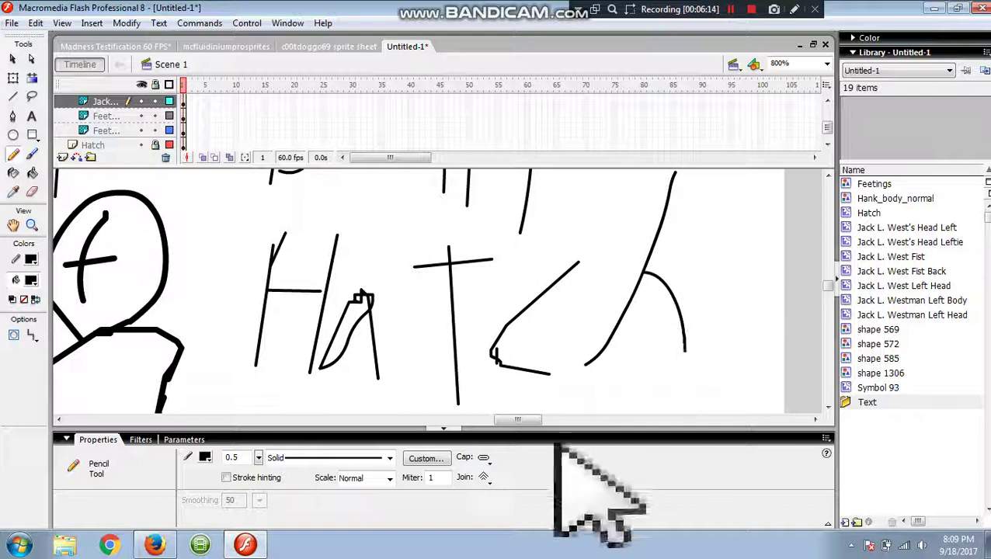
# - Draw a curved arrow from the lettering to the hatch, fill its arrowhead black and show the stage at 100%
pyautogui.moveTo(523, 420); pyautogui.dragTo(510, 420)
pyautogui.scroll(-5, 591, 311)
pyautogui.scroll(3, 606, 266)
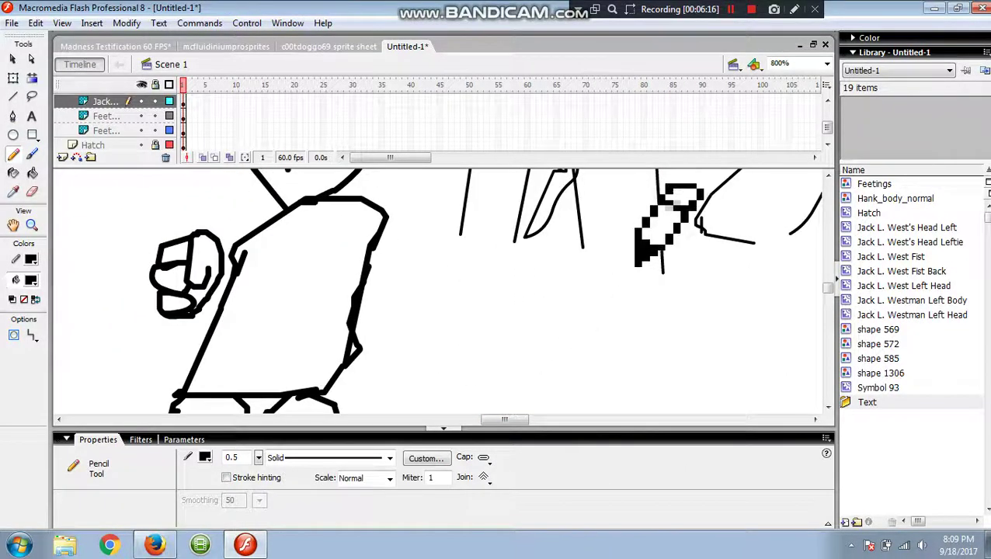
pyautogui.scroll(-5, 597, 336)
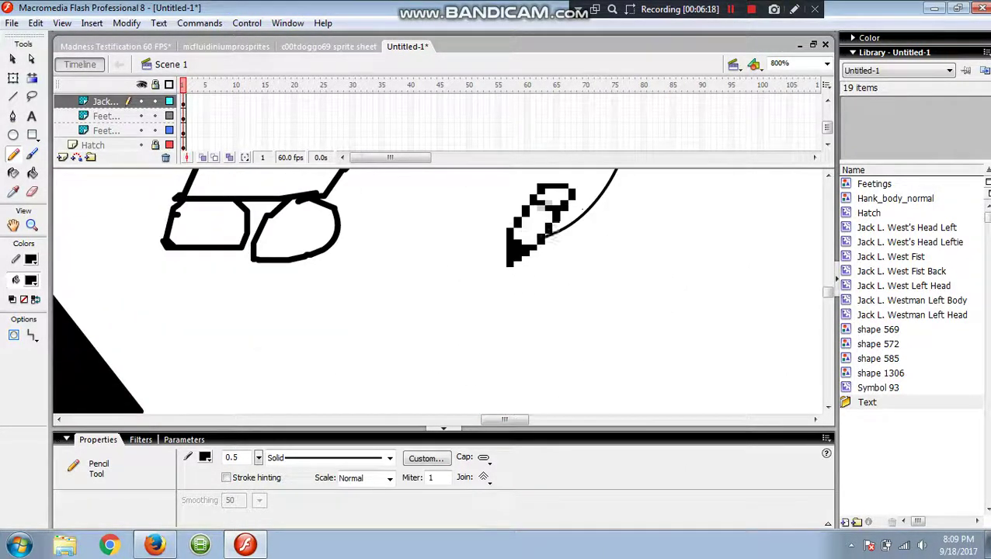
pyautogui.moveTo(519, 240)
pyautogui.mouseDown()
pyautogui.moveTo(445, 342)
pyautogui.moveTo(338, 387)
pyautogui.moveTo(300, 378)
pyautogui.mouseUp()
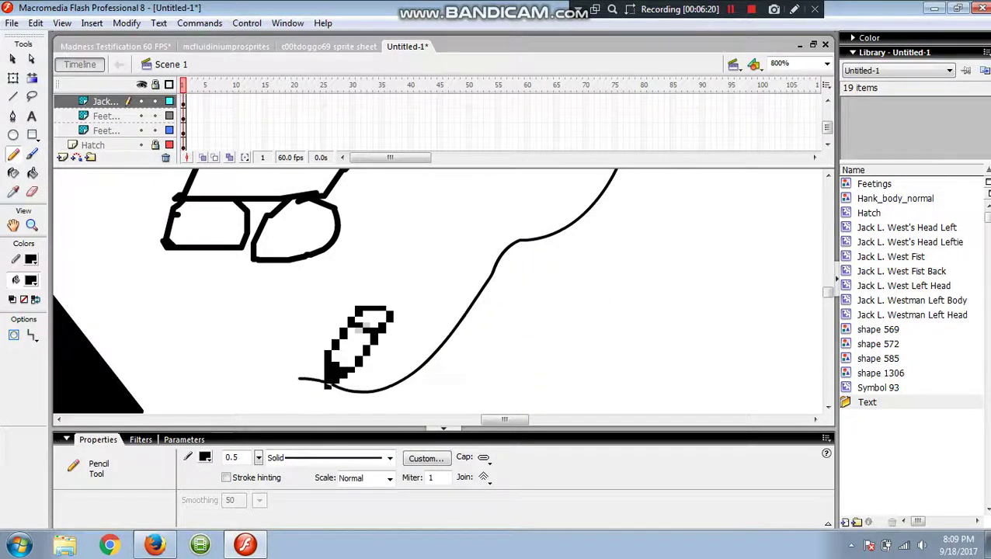
pyautogui.scroll(-1, 327, 381)
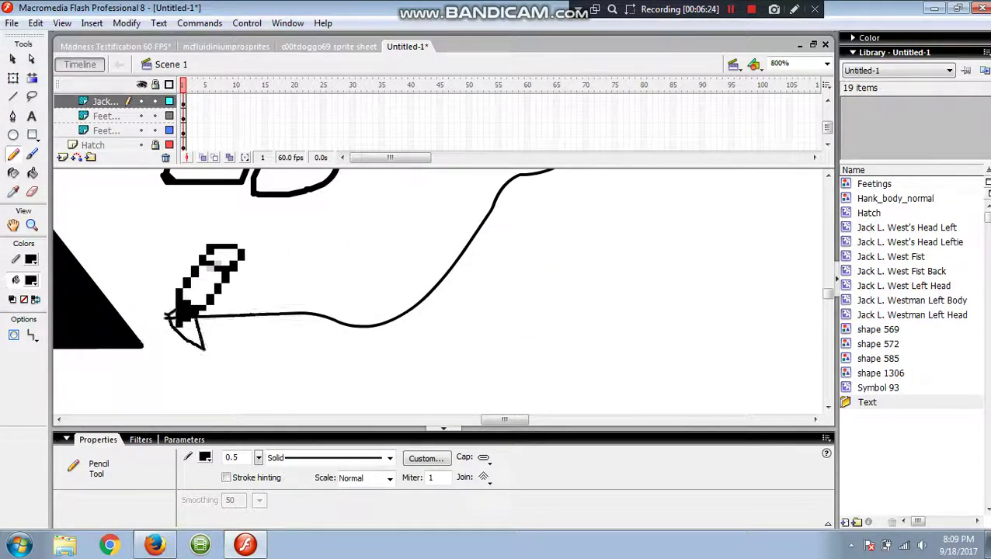
pyautogui.scroll(1, 226, 362)
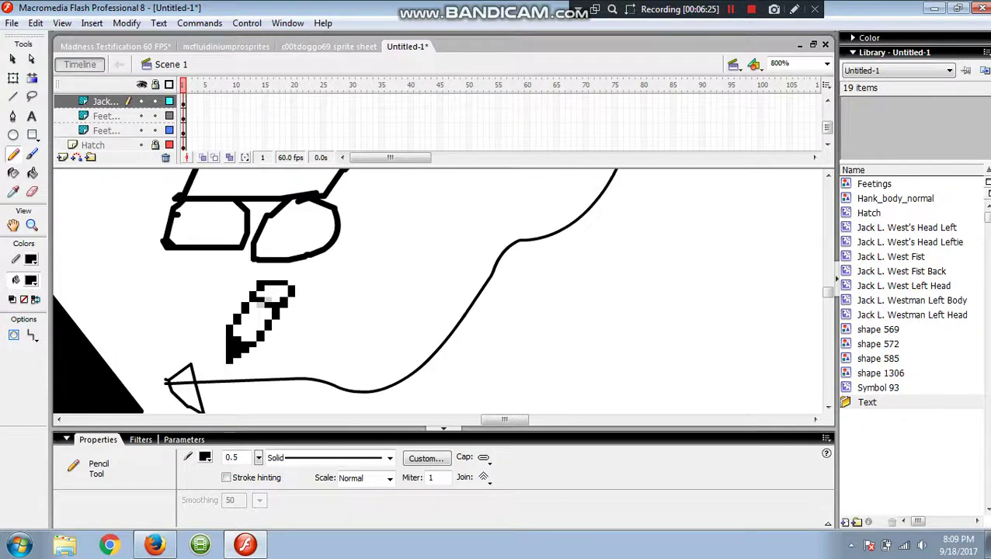
pyautogui.click(32, 172)
pyautogui.click(183, 389)
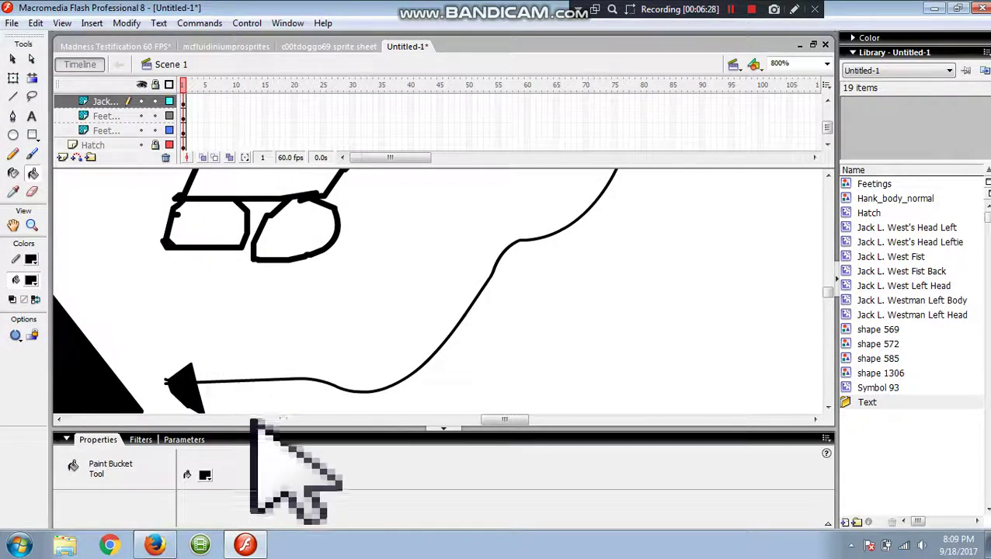
pyautogui.moveTo(503, 427); pyautogui.dragTo(477, 426)
pyautogui.click(827, 64)
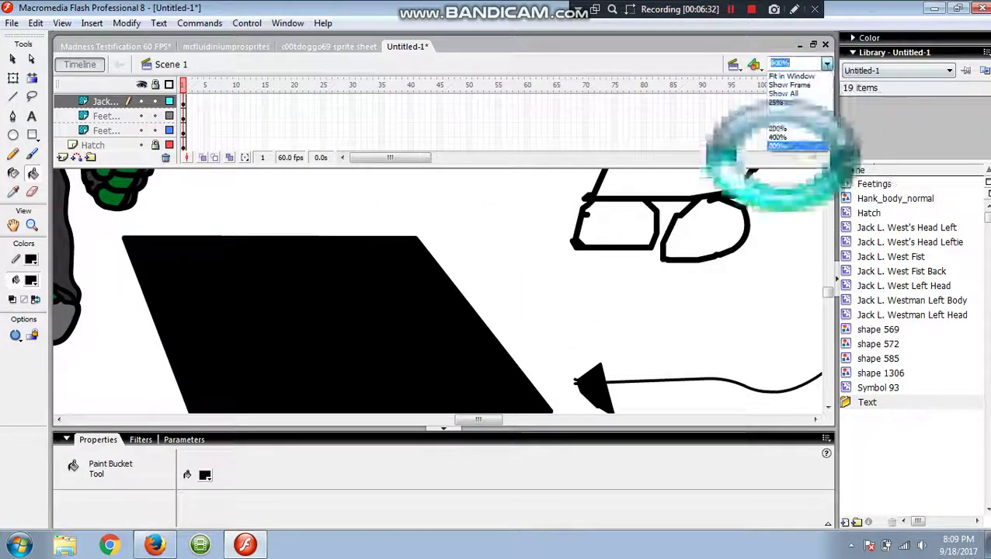
pyautogui.click(777, 120)
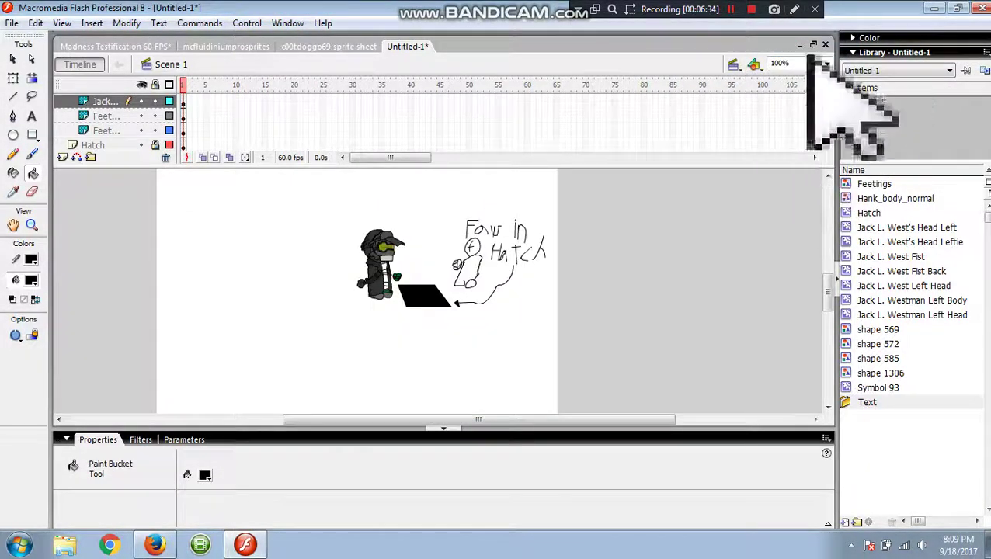
pyautogui.click(794, 9)
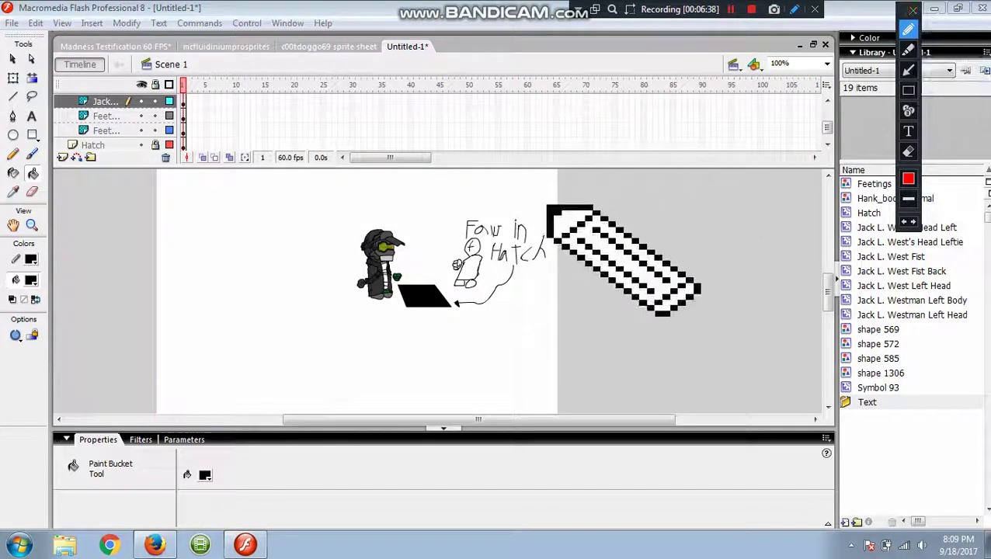
pyautogui.moveTo(538, 196)
pyautogui.mouseDown()
pyautogui.moveTo(459, 231)
pyautogui.moveTo(432, 277)
pyautogui.moveTo(491, 327)
pyautogui.moveTo(564, 232)
pyautogui.moveTo(509, 199)
pyautogui.mouseUp()
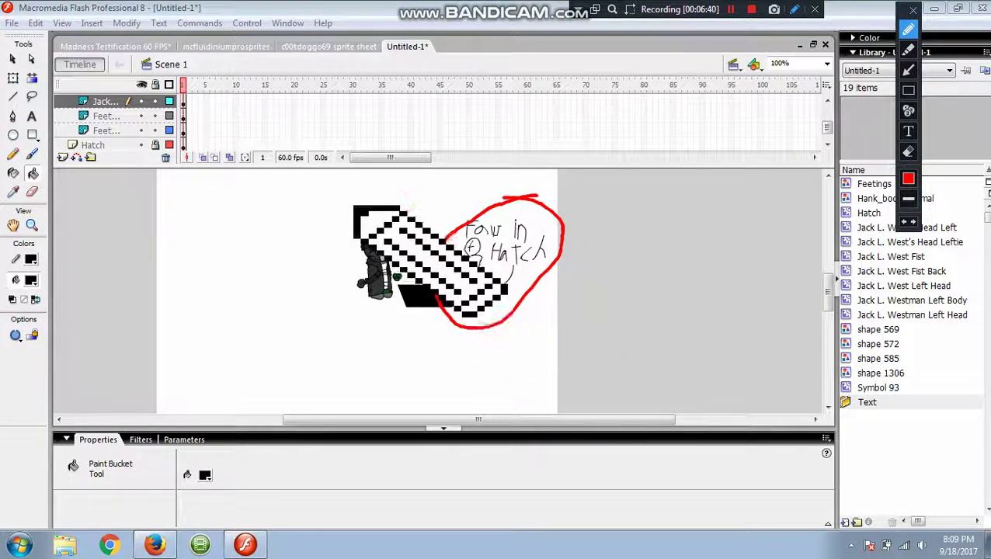
pyautogui.moveTo(354, 204)
pyautogui.mouseDown()
pyautogui.moveTo(335, 289)
pyautogui.moveTo(399, 276)
pyautogui.moveTo(371, 165)
pyautogui.moveTo(289, 235)
pyautogui.mouseUp()
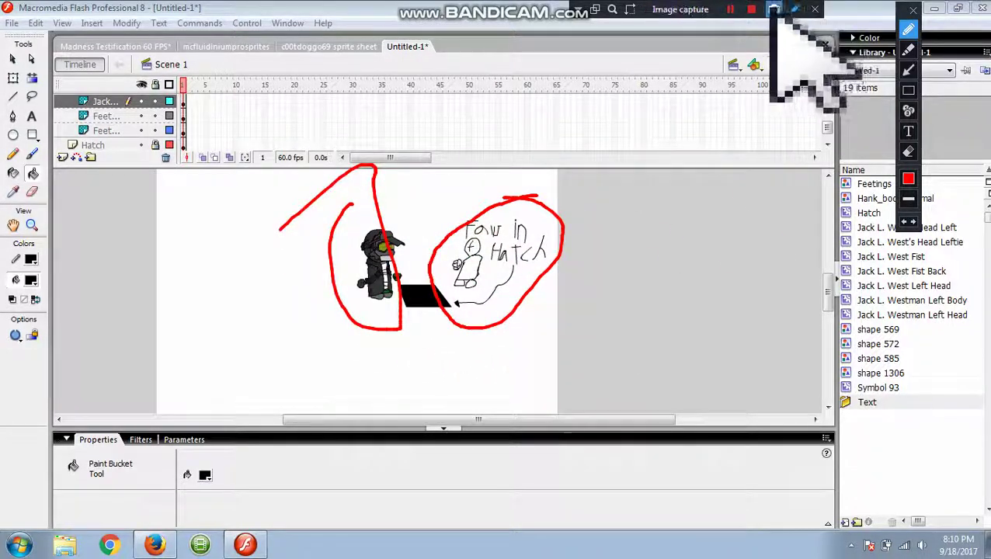
pyautogui.click(794, 9)
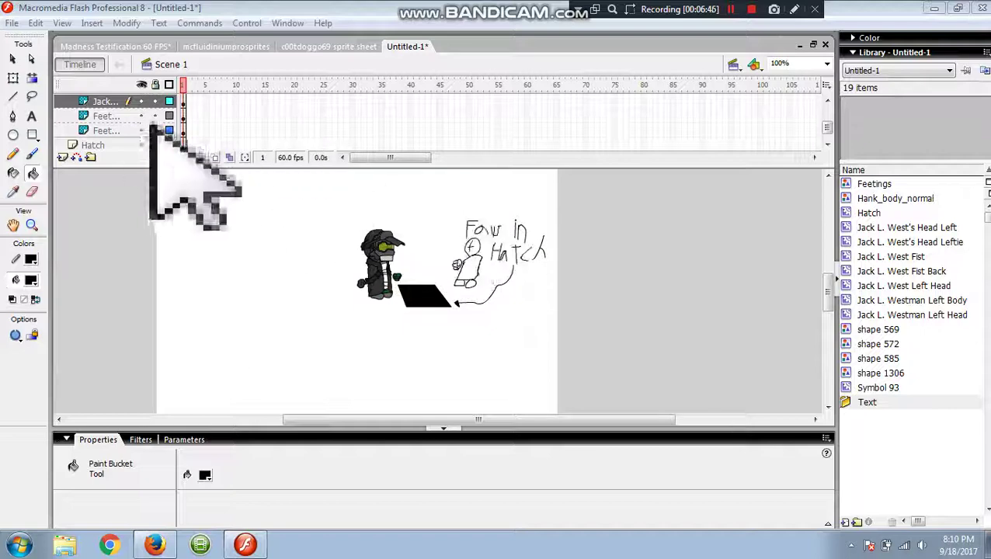
# - Delete the rough figure together with the lettering and the arrow beside the hatch
pyautogui.click(13, 59)
pyautogui.moveTo(448, 202)
pyautogui.mouseDown()
pyautogui.moveTo(537, 336)
pyautogui.moveTo(485, 264)
pyautogui.moveTo(574, 337)
pyautogui.mouseUp()
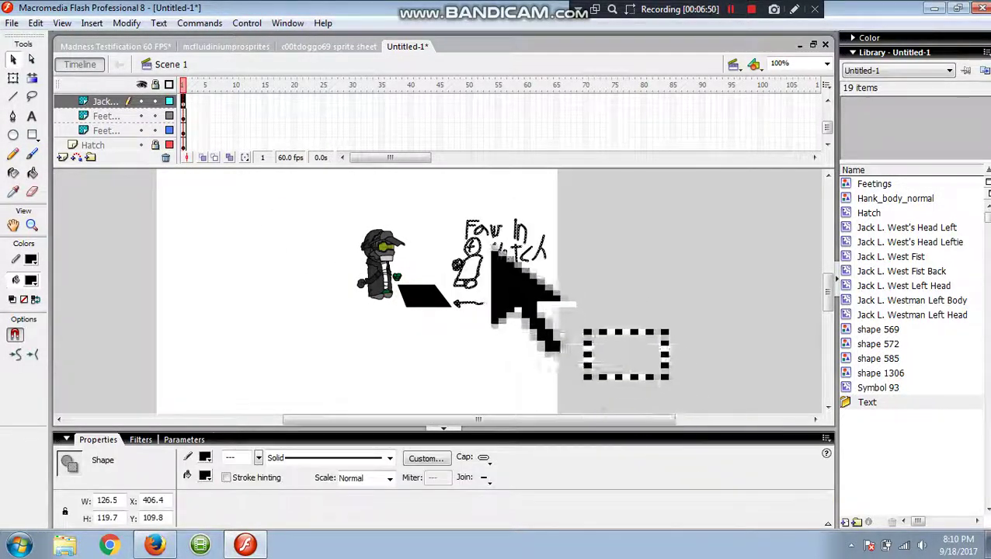
pyautogui.press('Delete')
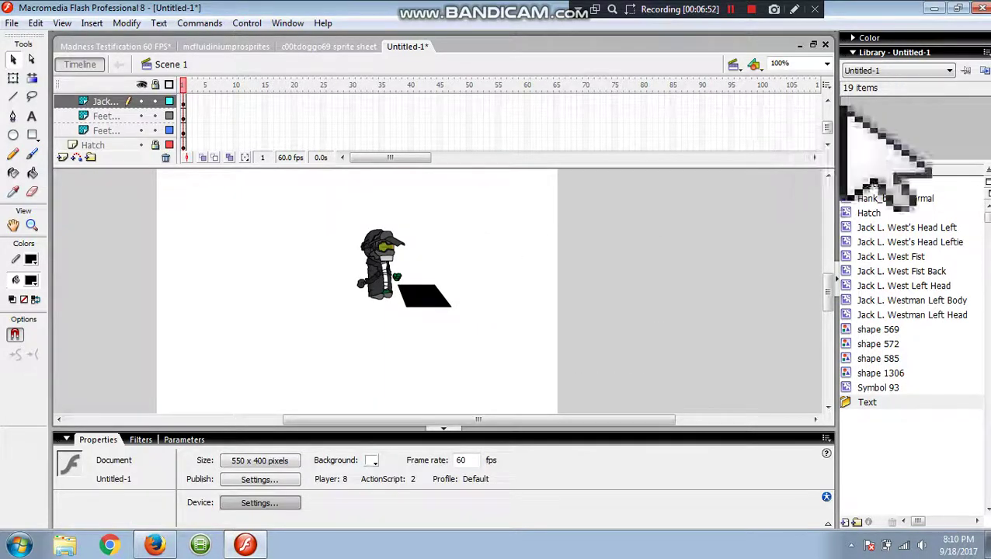
# - Select the character's body and add keyframes on the Jack layer up to frame 10, extending the other layers to match
pyautogui.click(827, 63)
pyautogui.click(777, 136)
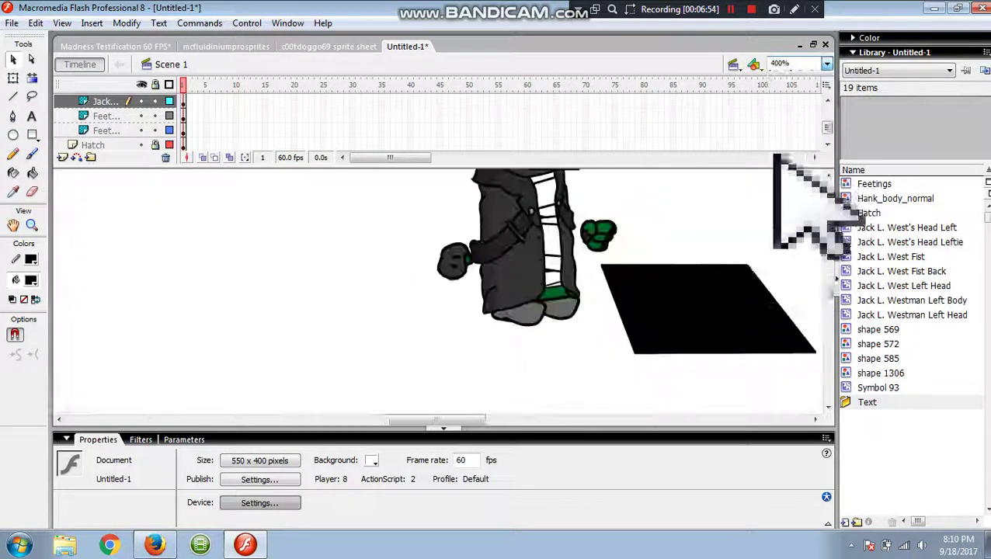
pyautogui.click(536, 264)
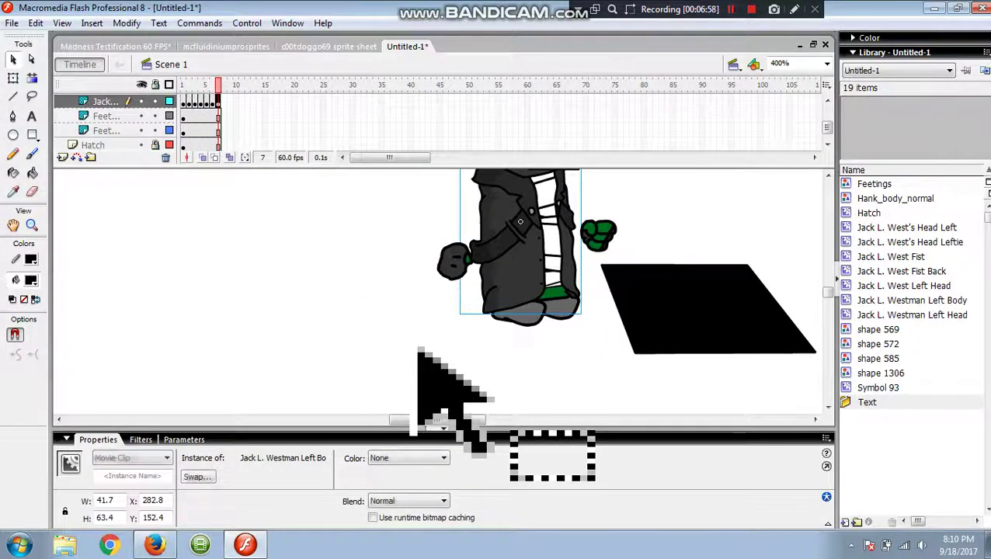
pyautogui.moveTo(417, 351); pyautogui.dragTo(570, 270)
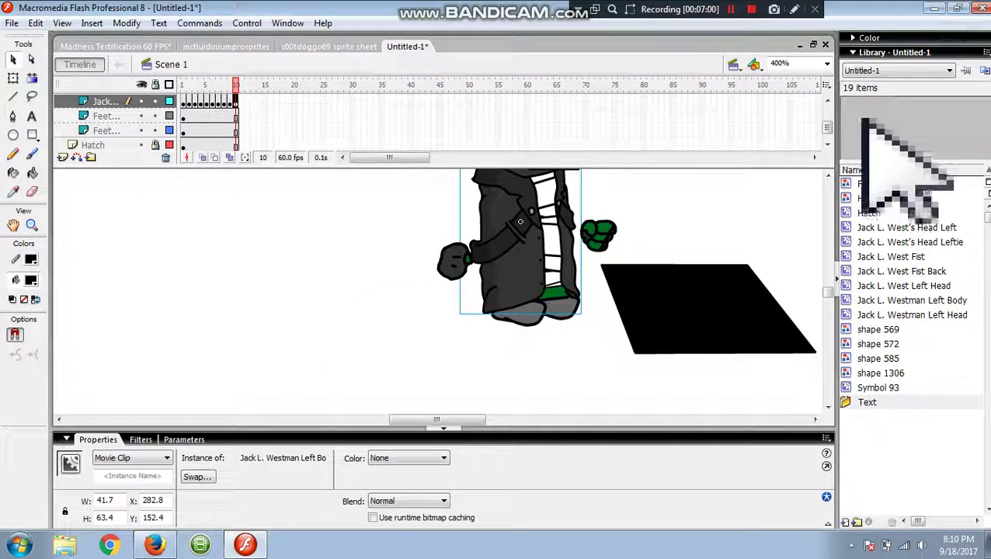
# - Free-transform the character's body at frame 10, rotating it slightly counterclockwise about its bottom edge, and deselect it
pyautogui.click(826, 64)
pyautogui.click(800, 145)
pyautogui.rightClick(564, 273)
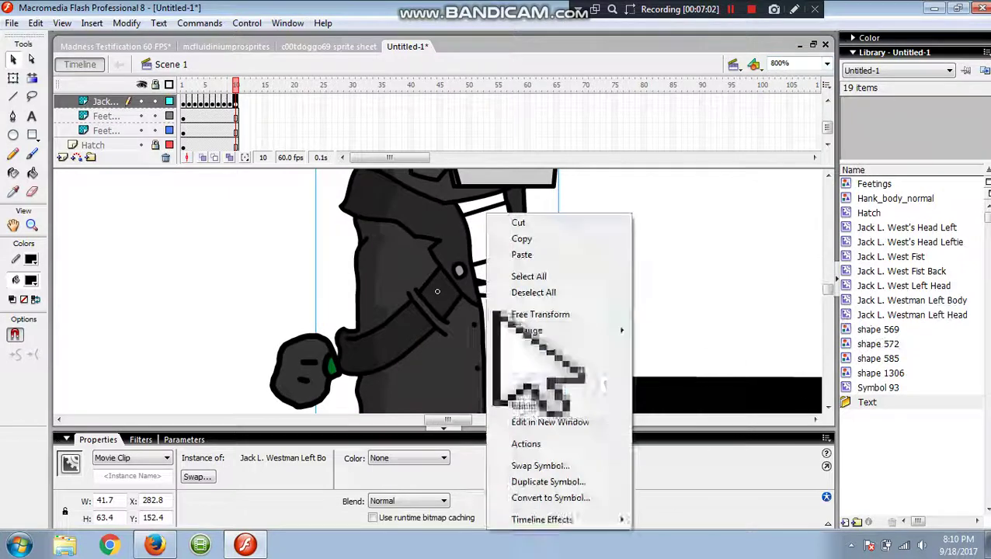
pyautogui.click(540, 315)
pyautogui.scroll(-3, 543, 317)
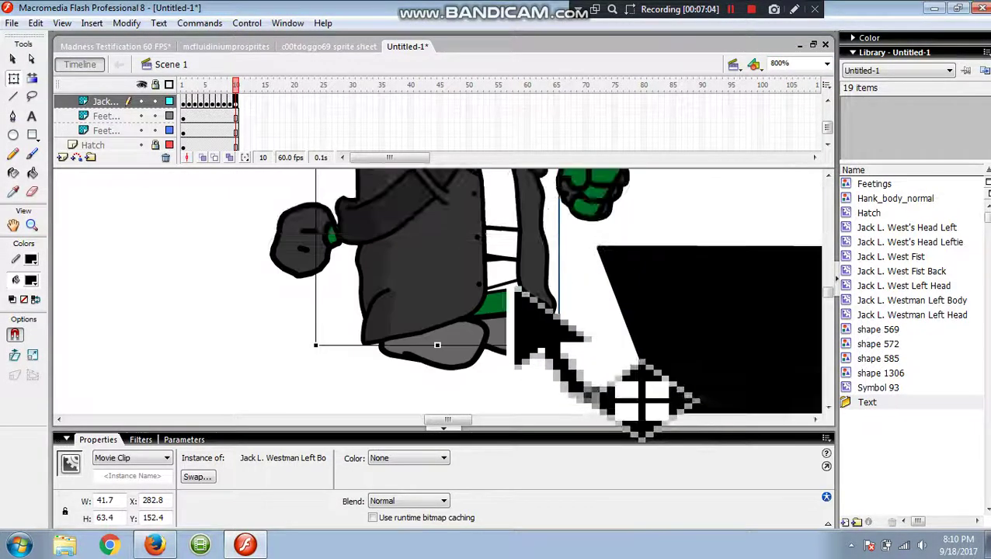
pyautogui.moveTo(569, 326); pyautogui.dragTo(570, 336)
pyautogui.click(230, 339)
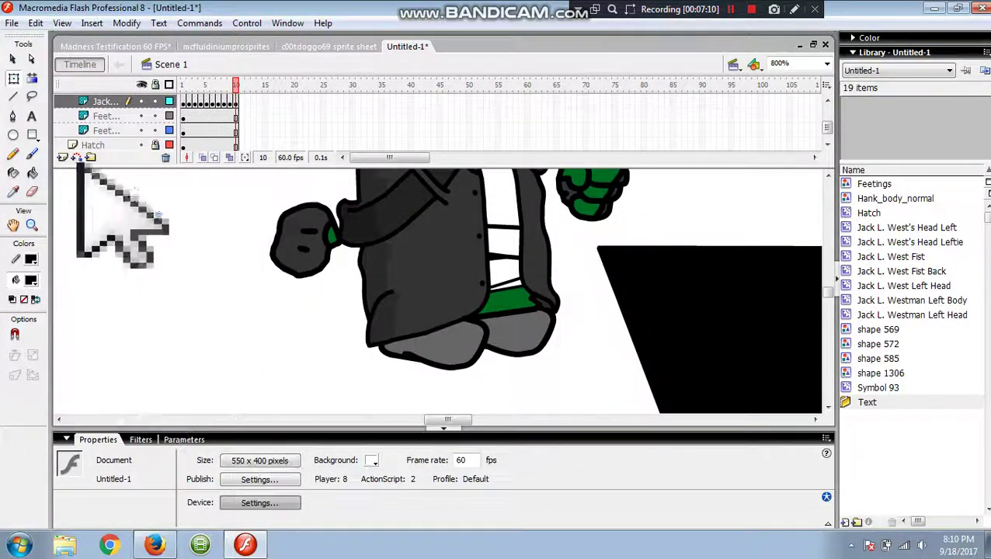
# - Turn off Snap Align in the snapping options
pyautogui.click(59, 22)
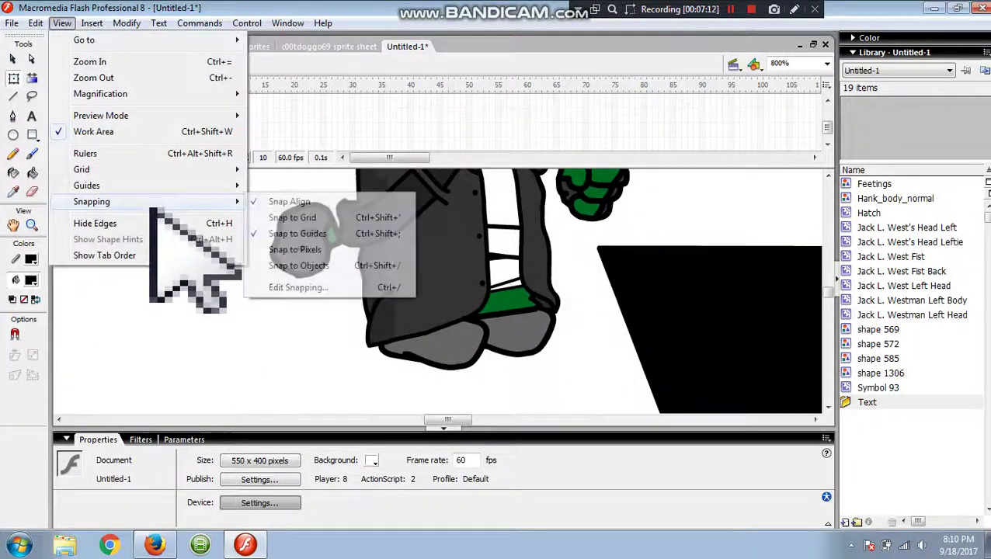
pyautogui.click(256, 204)
pyautogui.click(60, 22)
pyautogui.moveTo(128, 204)
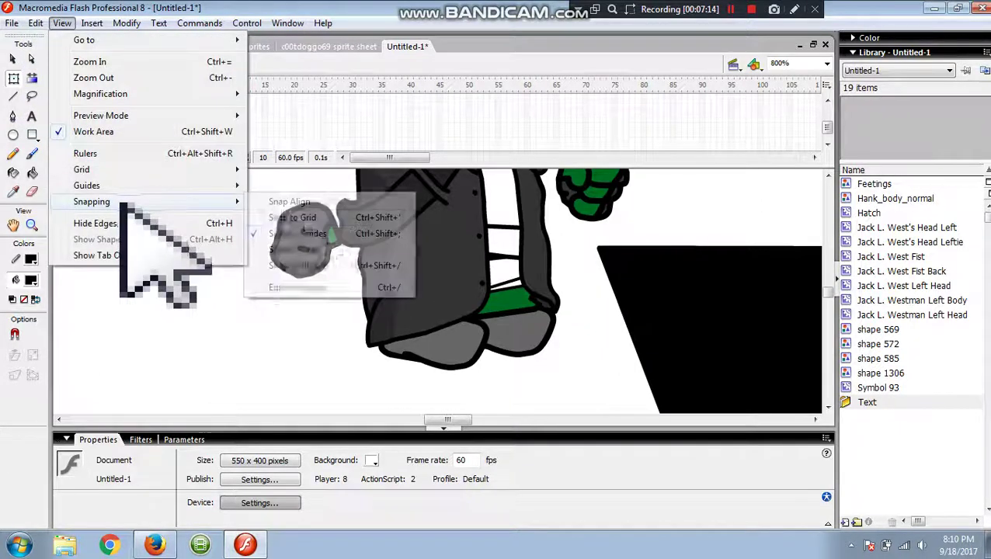
pyautogui.click(304, 250)
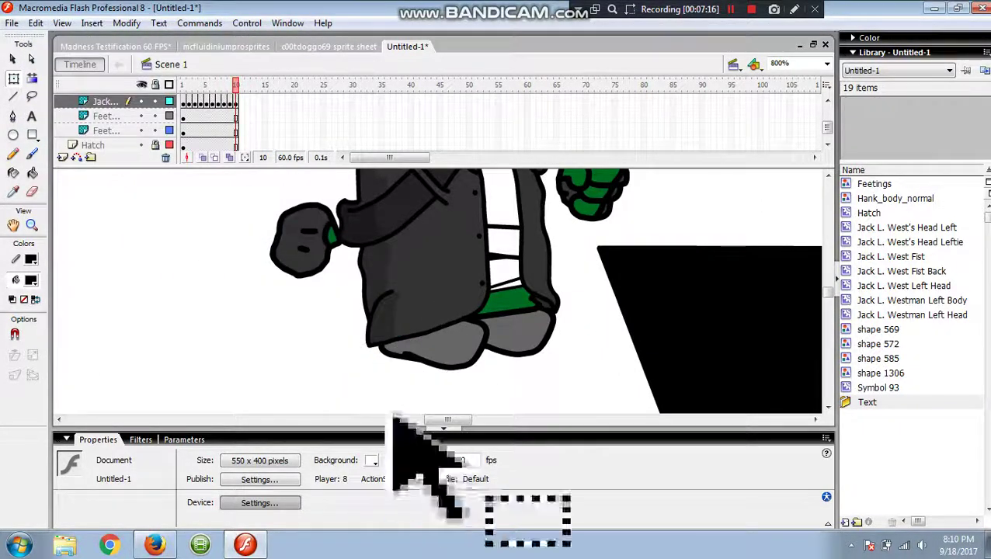
# - Continue the Jack layer's keyframes to frame 17, moving the body slightly toward the hatch and extending the other layers
pyautogui.click(484, 306)
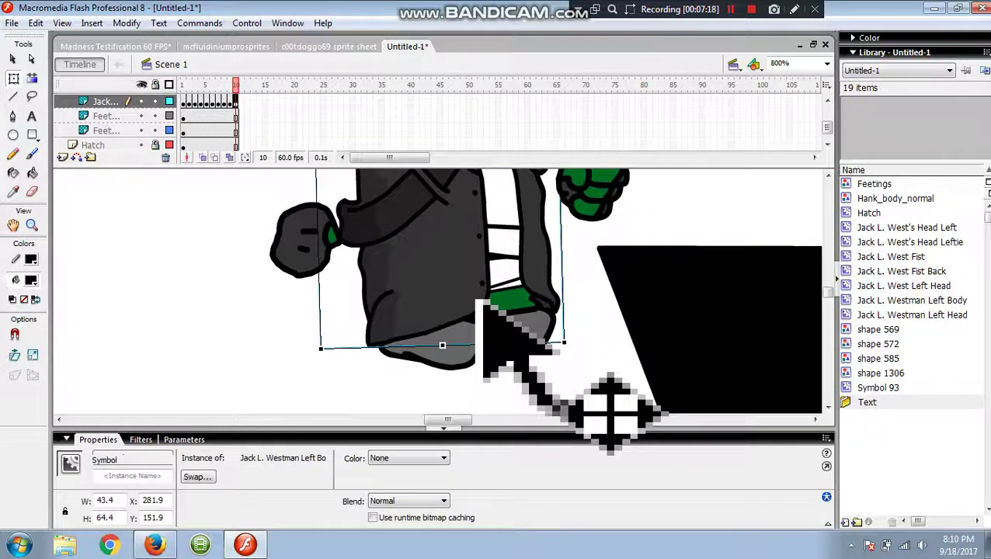
pyautogui.press('.')
pyautogui.press('.')
pyautogui.press('.')
pyautogui.press('.')
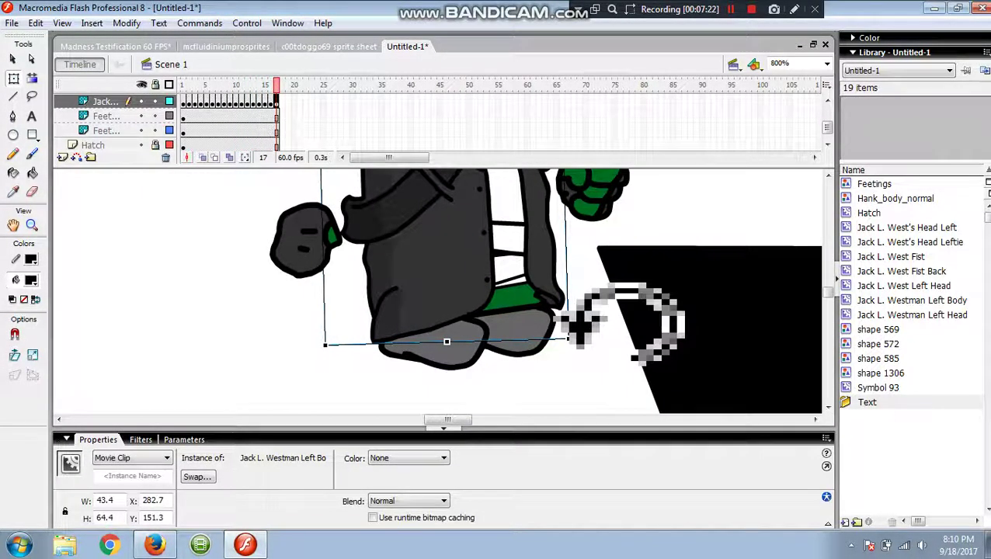
# - Rotate the body slightly clockwise and nudge it toward the hatch while adding keyframes up to frame 19
pyautogui.moveTo(581, 339); pyautogui.dragTo(575, 343)
pyautogui.press('F6')
pyautogui.press('Right')
pyautogui.press('F6')
pyautogui.press('Right')
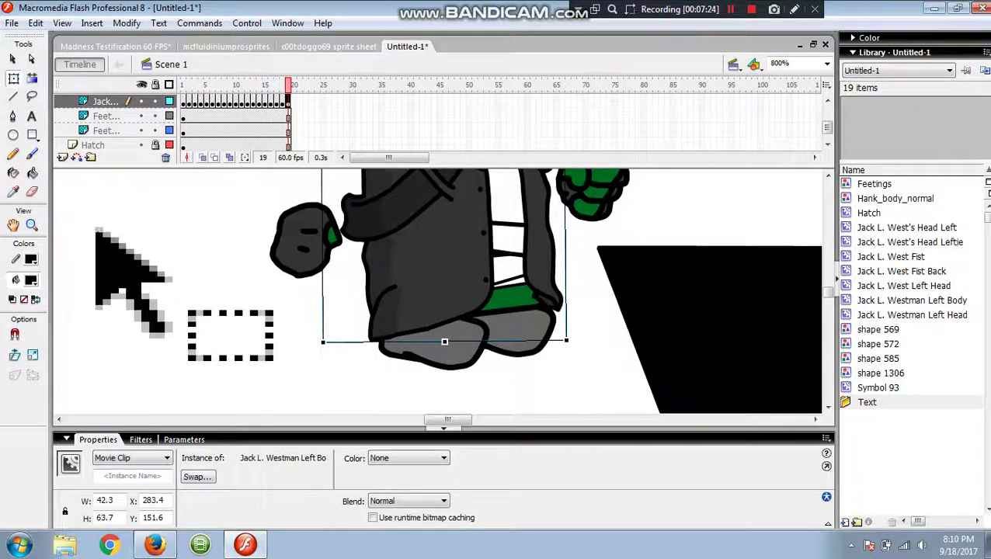
# - Turn on onion skinning, scrub back through the recent keyframes, and reselect the body at frame 19
pyautogui.click(196, 154)
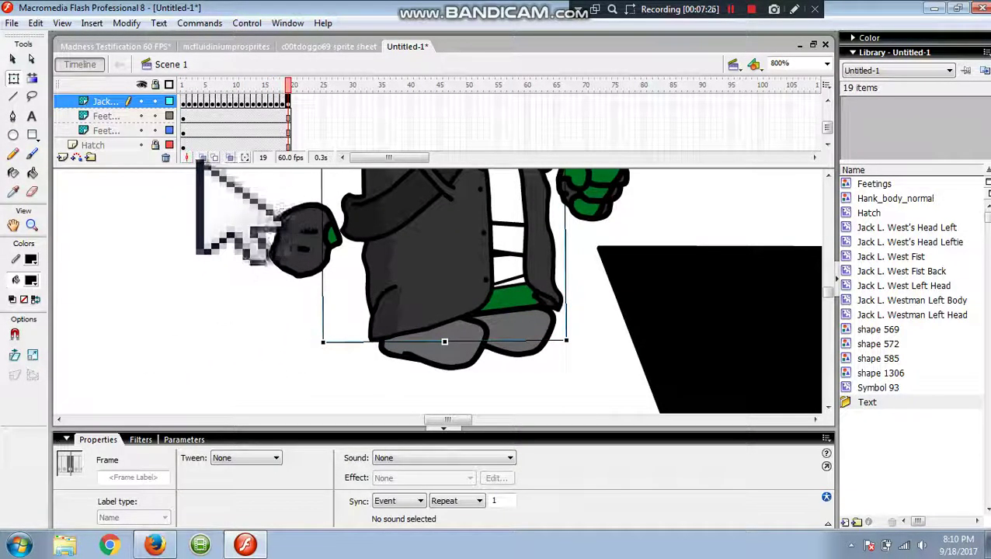
pyautogui.moveTo(286, 79); pyautogui.dragTo(271, 82)
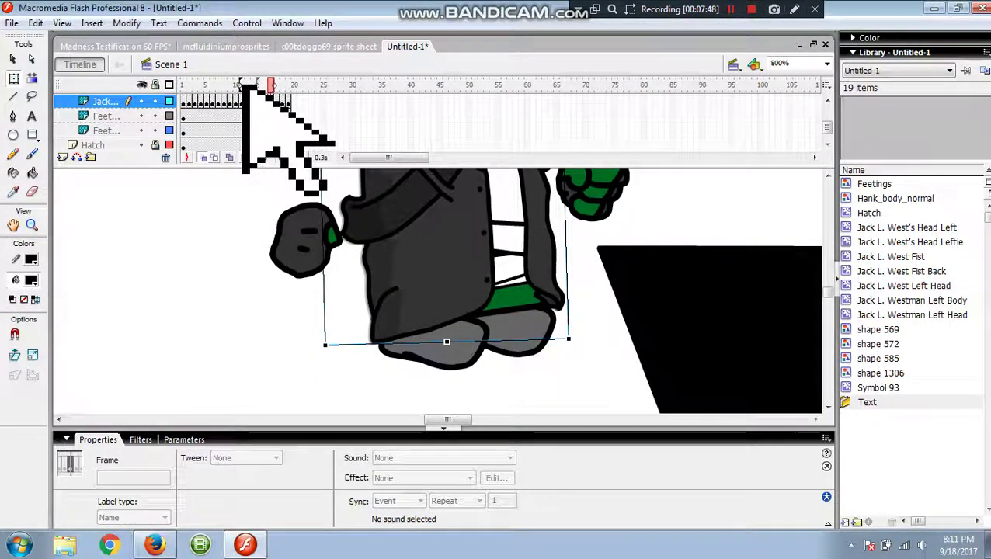
pyautogui.press('.')
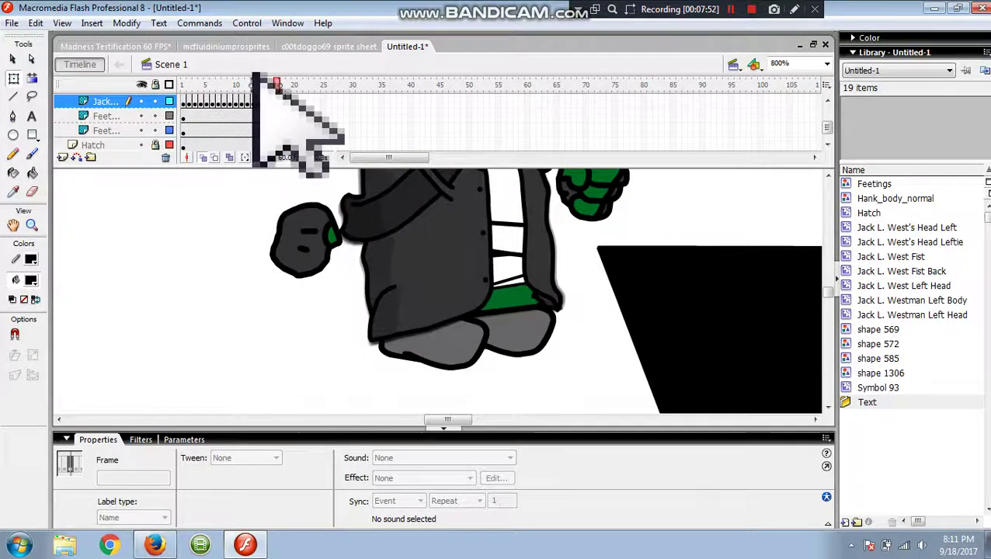
pyautogui.click(289, 83)
pyautogui.click(365, 217)
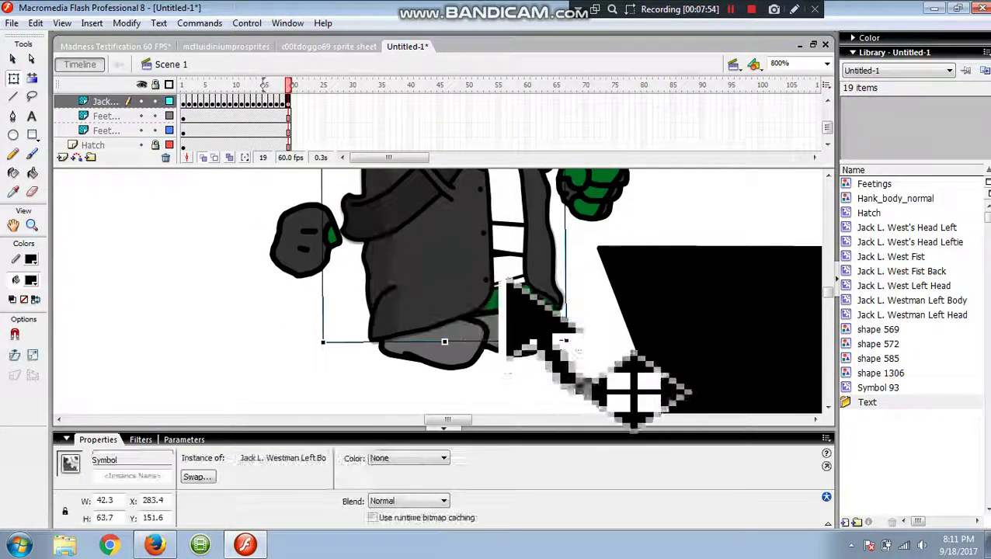
# - Rotate the body slightly clockwise and nudge it up toward the hatch while adding keyframes up to frame 24
pyautogui.moveTo(571, 342); pyautogui.dragTo(578, 320)
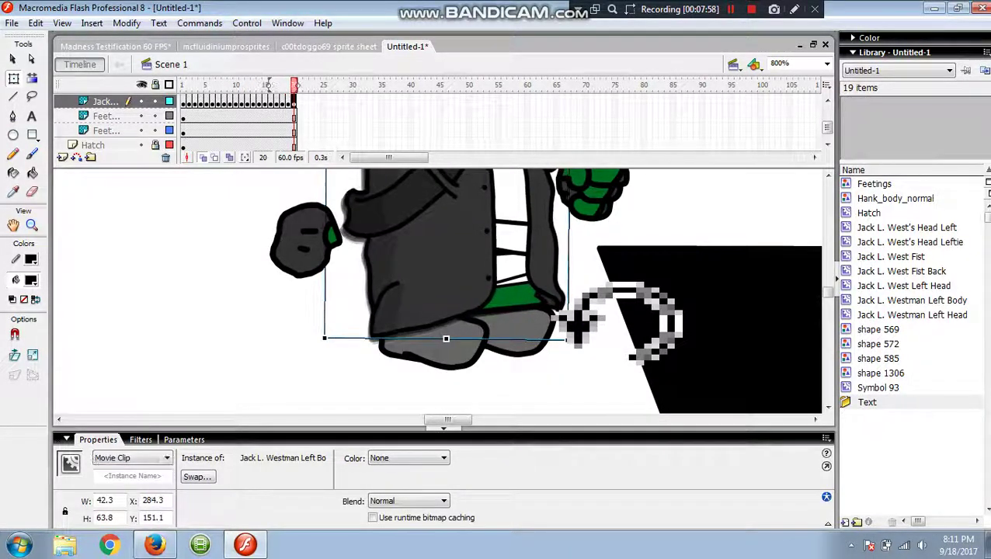
pyautogui.press('F6')
pyautogui.press('Right')
pyautogui.press('Right')
pyautogui.press('Up')
pyautogui.press('Up')
pyautogui.press('F6')
pyautogui.press('Right')
pyautogui.press('Right')
pyautogui.press('Right')
pyautogui.press('Up')
pyautogui.press('Up')
pyautogui.press('F6')
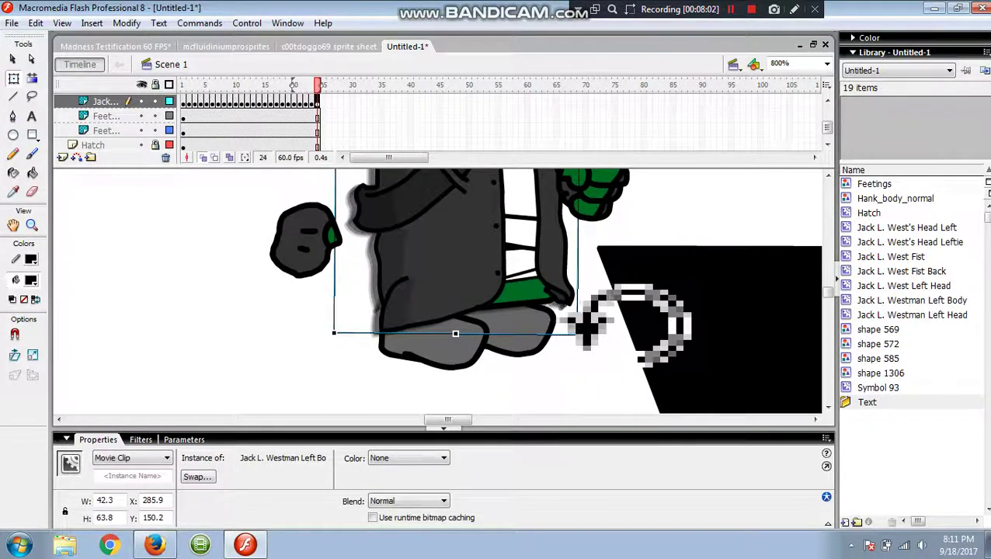
# - Extend the body's keyframes to frame 31, tilting it further clockwise and shifting it slightly toward the hatch
pyautogui.press('F6')
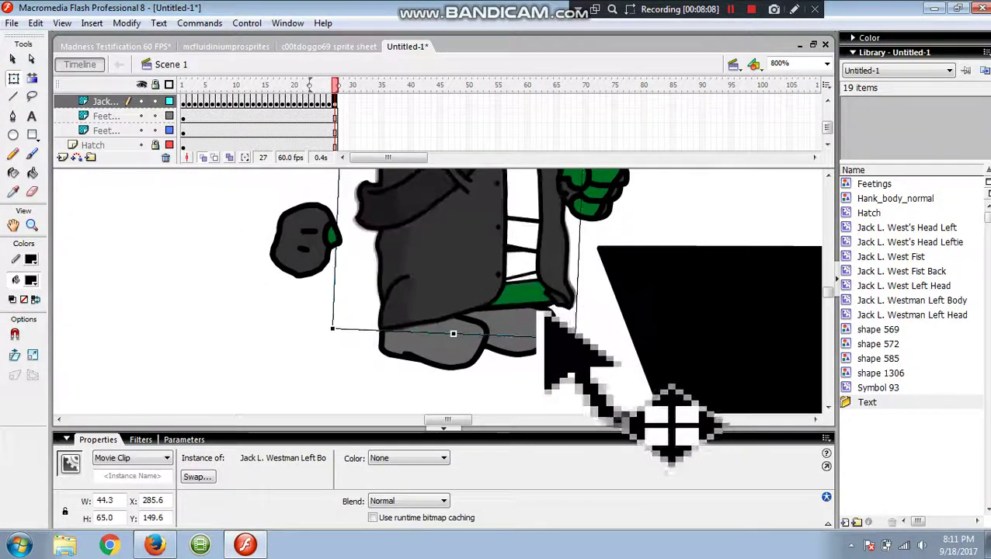
pyautogui.press('F6')
pyautogui.press('F6')
pyautogui.press('F6')
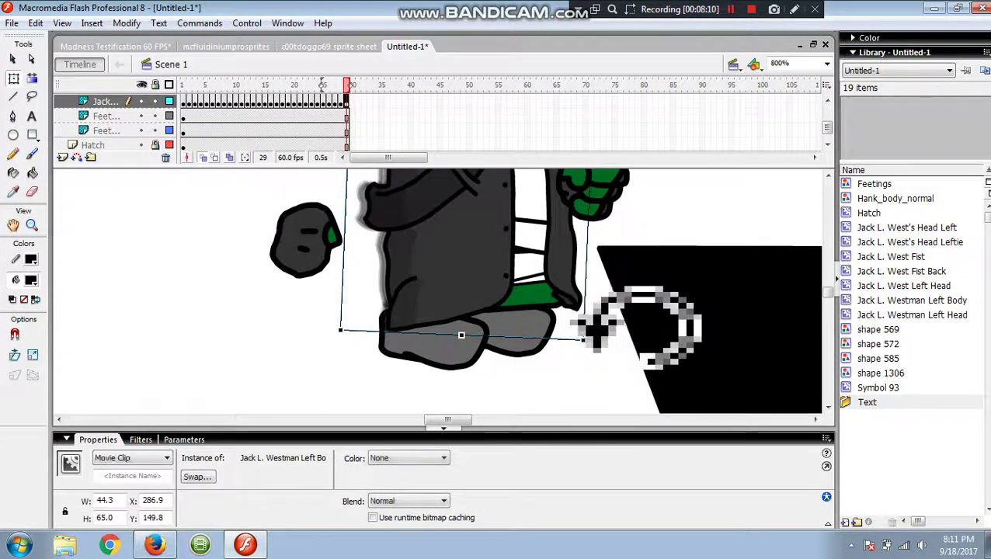
pyautogui.press('F6')
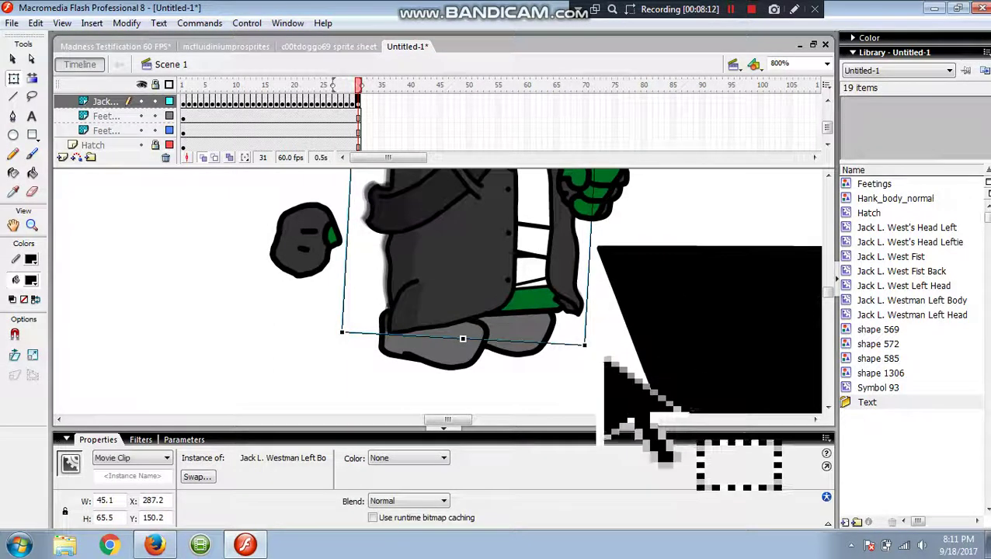
pyautogui.moveTo(593, 339); pyautogui.dragTo(586, 337)
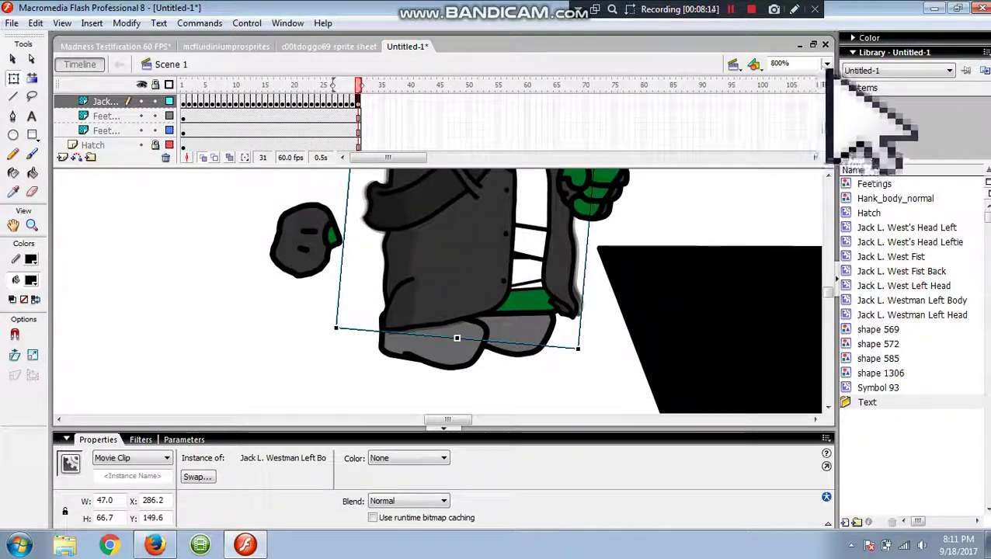
# - Magnify the area around the character's feet to 2000%
pyautogui.click(32, 225)
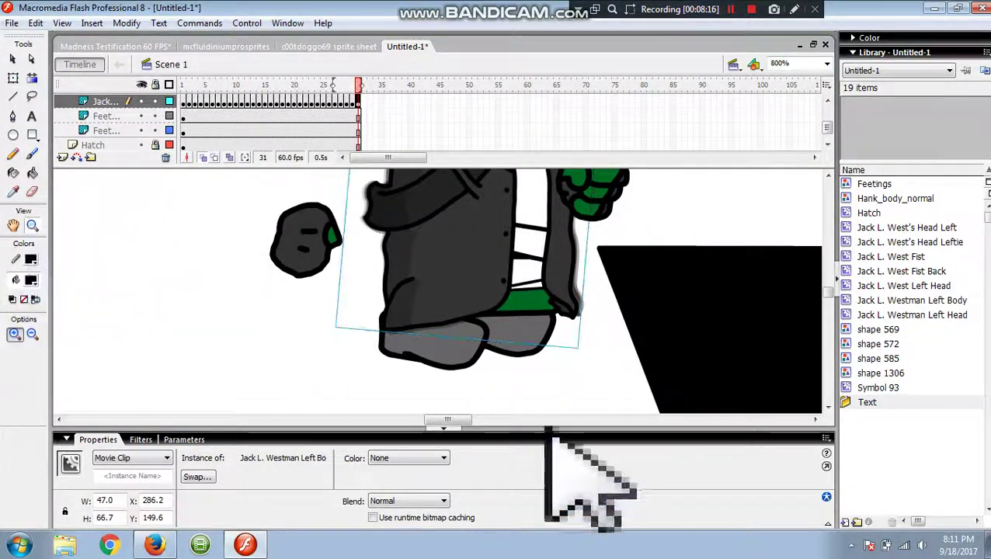
pyautogui.click(540, 308)
pyautogui.click(465, 262)
pyautogui.scroll(-3, 316, 327)
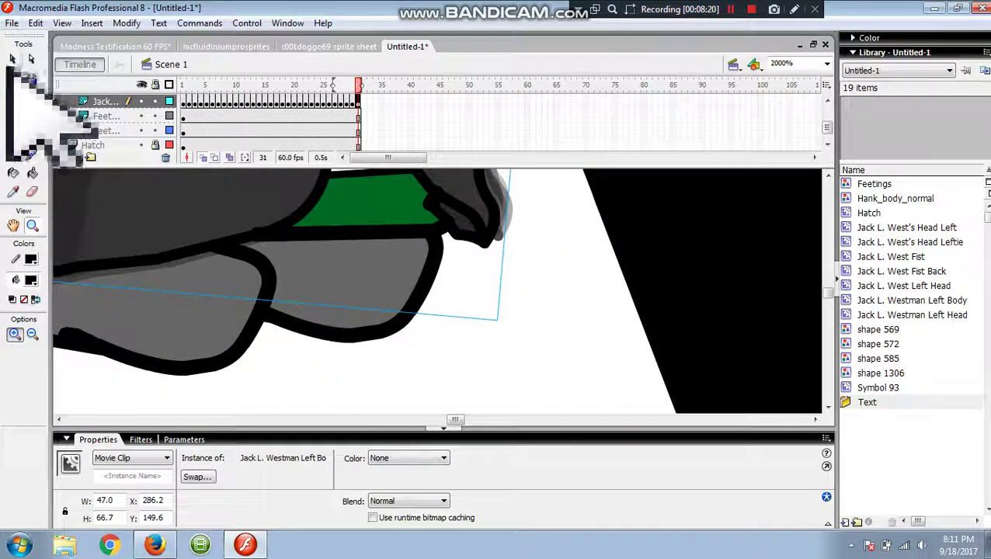
pyautogui.click(794, 9)
pyautogui.moveTo(338, 233)
pyautogui.mouseDown()
pyautogui.moveTo(264, 298)
pyautogui.moveTo(188, 323)
pyautogui.moveTo(61, 333)
pyautogui.moveTo(90, 322)
pyautogui.moveTo(88, 356)
pyautogui.mouseUp()
pyautogui.moveTo(2, 357)
pyautogui.mouseDown()
pyautogui.moveTo(38, 350)
pyautogui.moveTo(50, 331)
pyautogui.moveTo(10, 320)
pyautogui.moveTo(4, 362)
pyautogui.mouseUp()
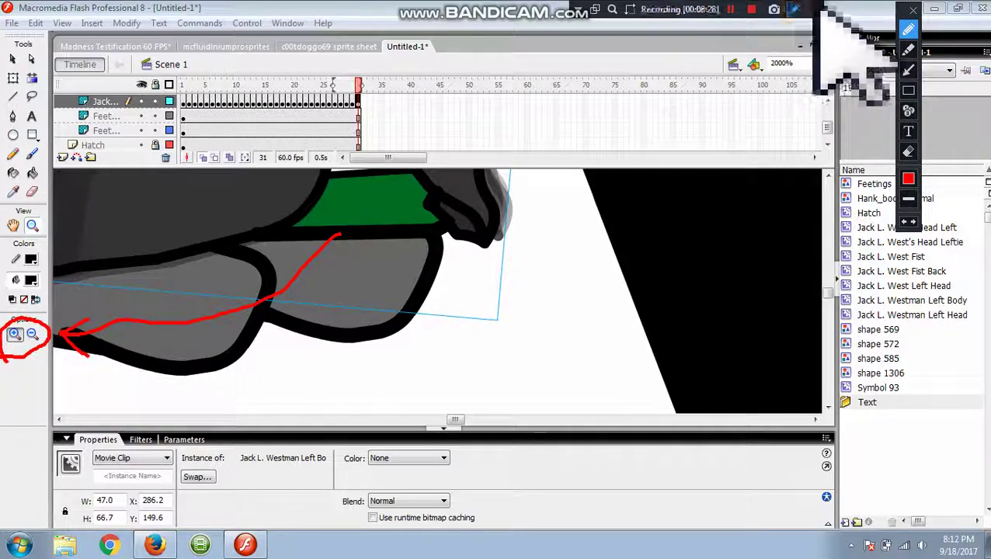
pyautogui.click(792, 9)
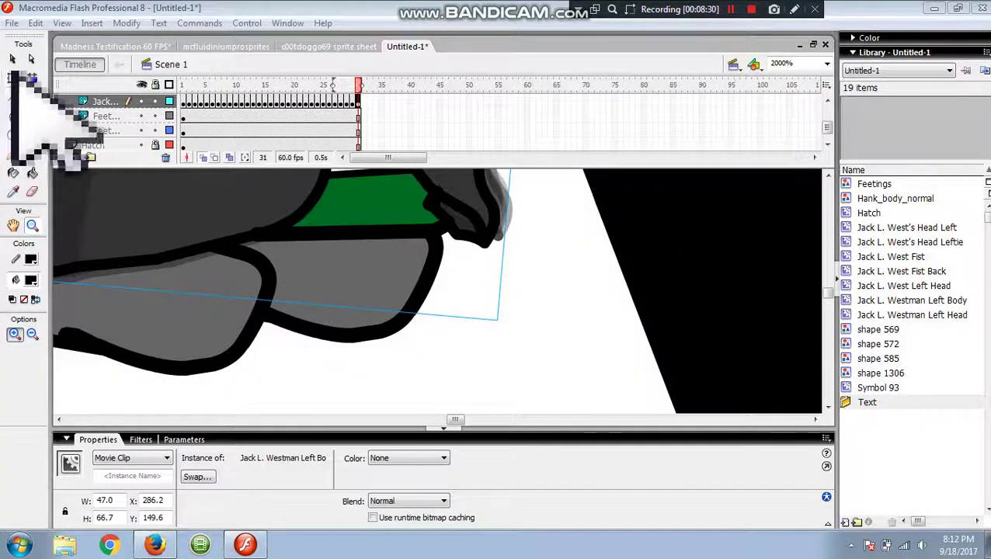
# - Move the body slightly up and toward the hatch while adding keyframes up to frame 34
pyautogui.click(13, 60)
pyautogui.moveTo(194, 228); pyautogui.dragTo(216, 219)
pyautogui.press('F6')
pyautogui.press('F6')
pyautogui.press('F6')
pyautogui.moveTo(218, 218); pyautogui.dragTo(223, 216)
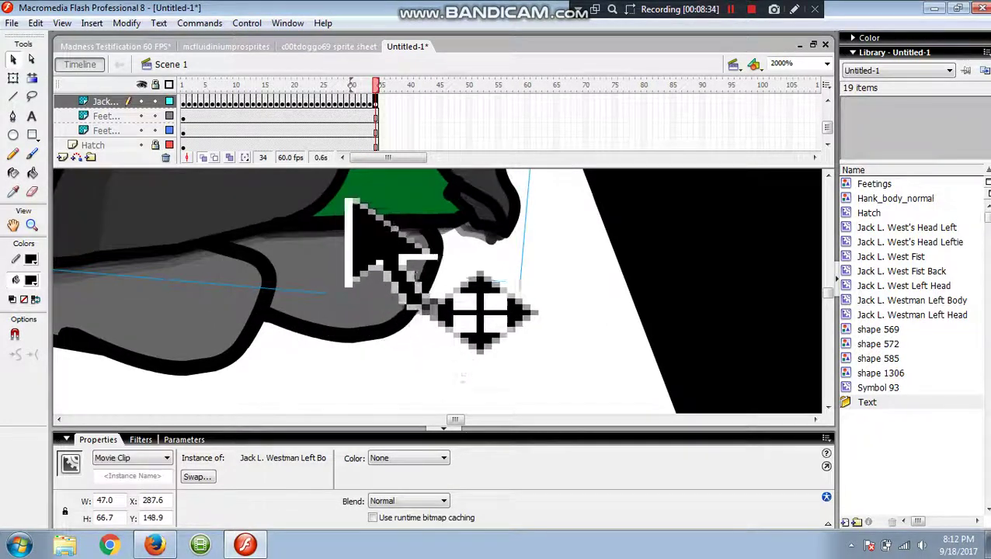
# - Free-transform the body at frame 34, rotating it slightly clockwise, and add a keyframe at frame 35
pyautogui.rightClick(420, 182)
pyautogui.click(516, 285)
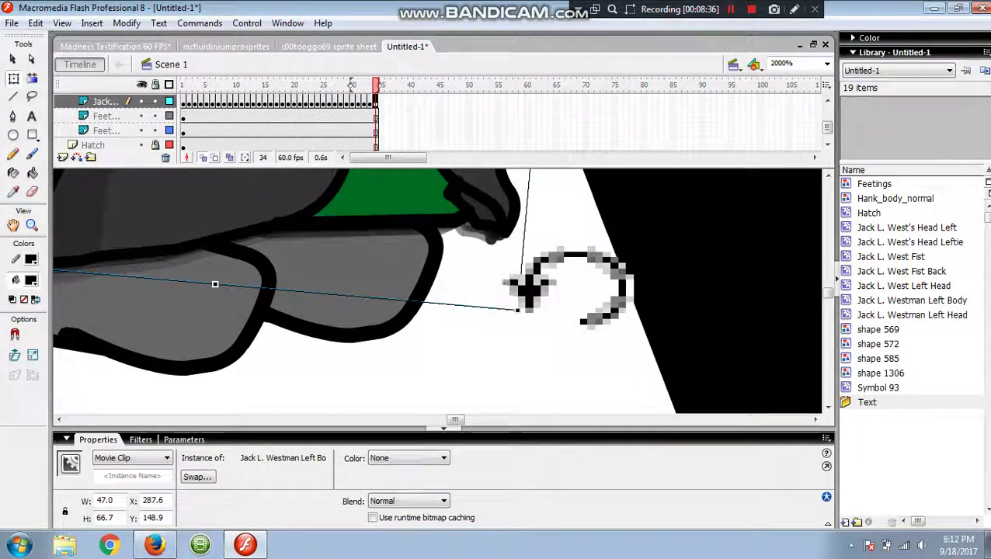
pyautogui.moveTo(567, 294); pyautogui.dragTo(565, 297)
pyautogui.press('F6')
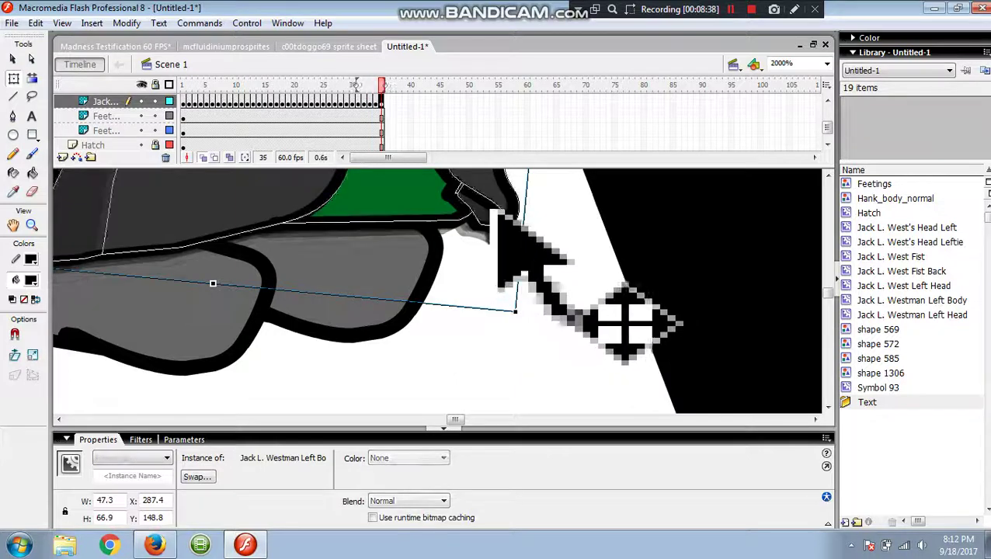
# - Continue the body's keyframes to frame 98, moving the body gradually to the hatch's near edge, and deselect it
pyautogui.moveTo(498, 211); pyautogui.dragTo(502, 209)
pyautogui.press('F6')
pyautogui.press('F6')
pyautogui.moveTo(503, 208); pyautogui.dragTo(542, 202)
pyautogui.press('F6')
pyautogui.press('F6')
pyautogui.press('F6')
pyautogui.press('F6')
pyautogui.press('F6')
pyautogui.press('F6')
pyautogui.press('F6')
pyautogui.press('F6')
pyautogui.press('F6')
pyautogui.moveTo(542, 201); pyautogui.dragTo(556, 211)
pyautogui.press('F6')
pyautogui.press('F6')
pyautogui.press('F6')
pyautogui.press('F6')
pyautogui.press('F6')
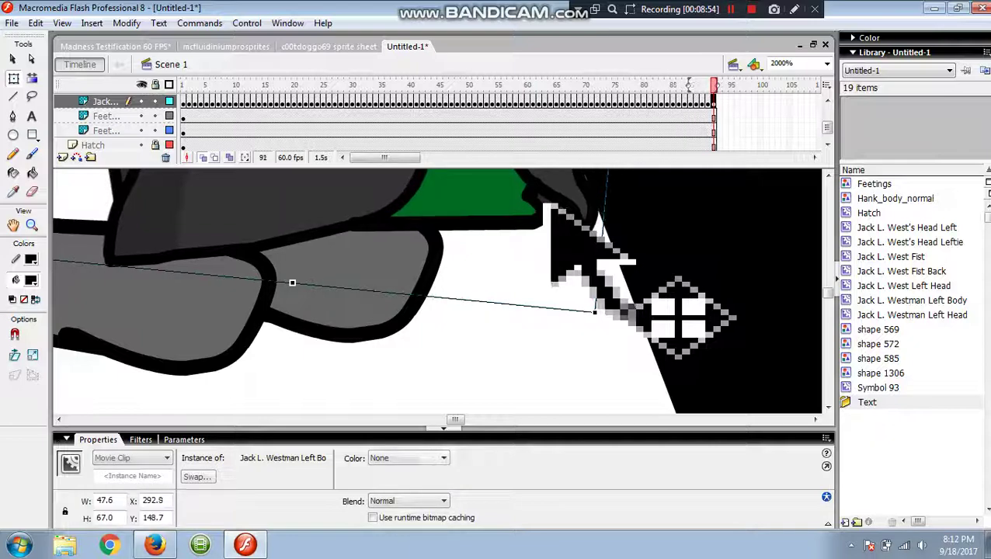
pyautogui.press('F6')
pyautogui.click(506, 377)
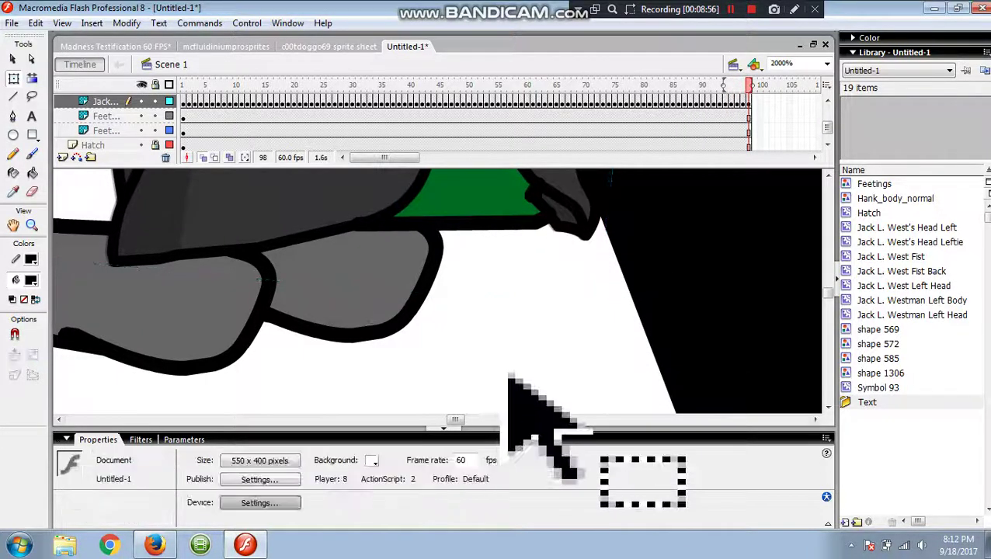
# - Select the character's head, return to frame 1 of its layer, and set the stage zoom to 800%
pyautogui.scroll(10, 506, 373)
pyautogui.scroll(2, 498, 351)
pyautogui.click(316, 253)
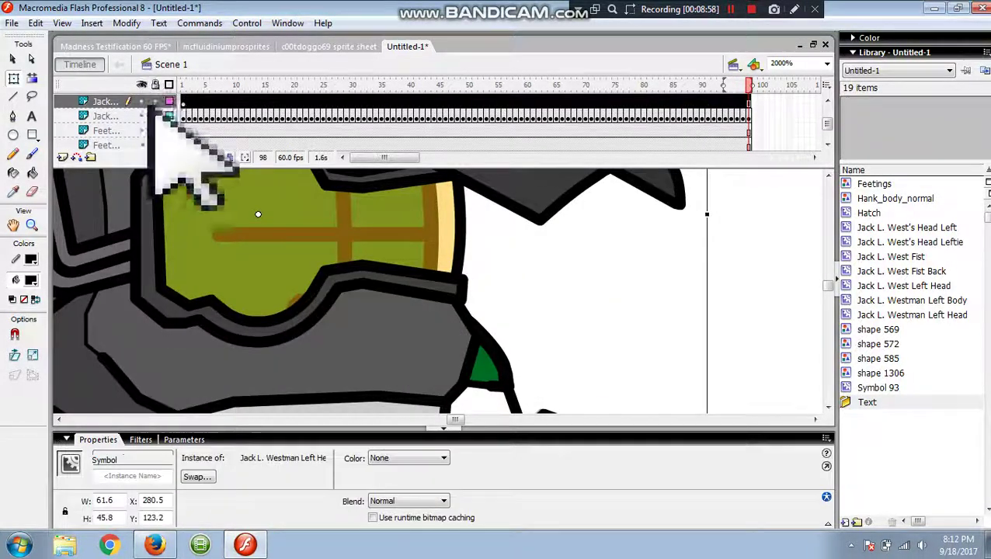
pyautogui.click(184, 102)
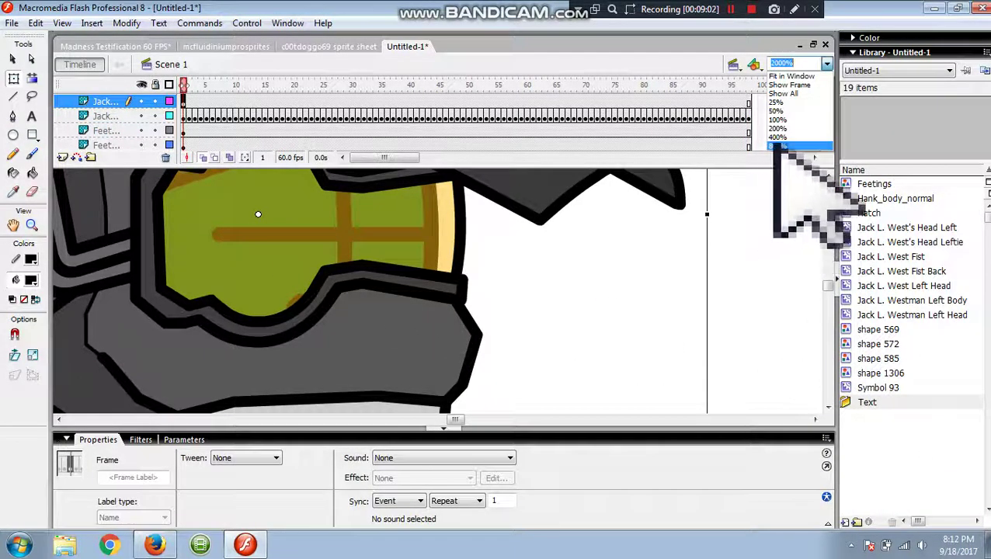
pyautogui.click(777, 145)
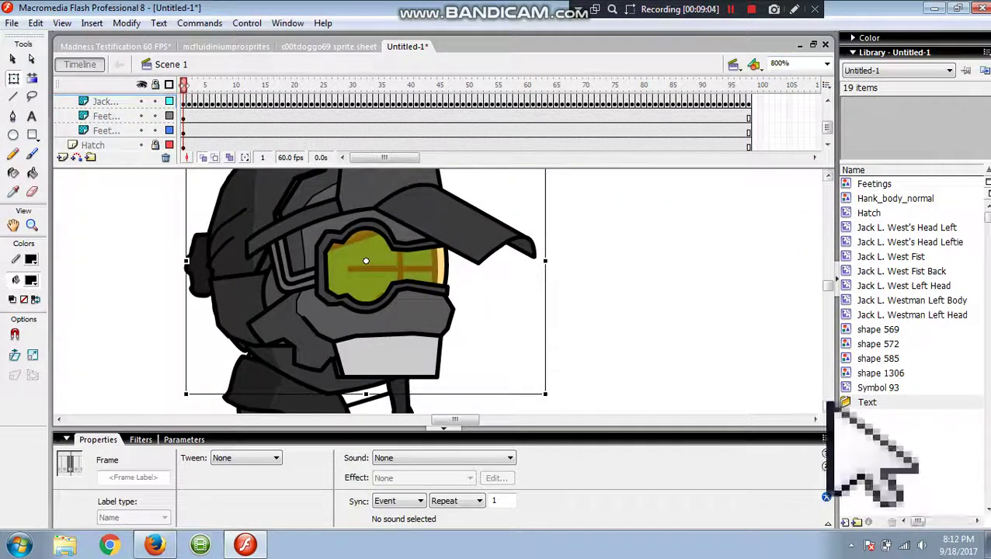
pyautogui.click(829, 407)
pyautogui.click(829, 407)
pyautogui.click(829, 407)
pyautogui.click(829, 407)
# - Preview the animation with Test Scene and close the preview window
pyautogui.click(247, 23)
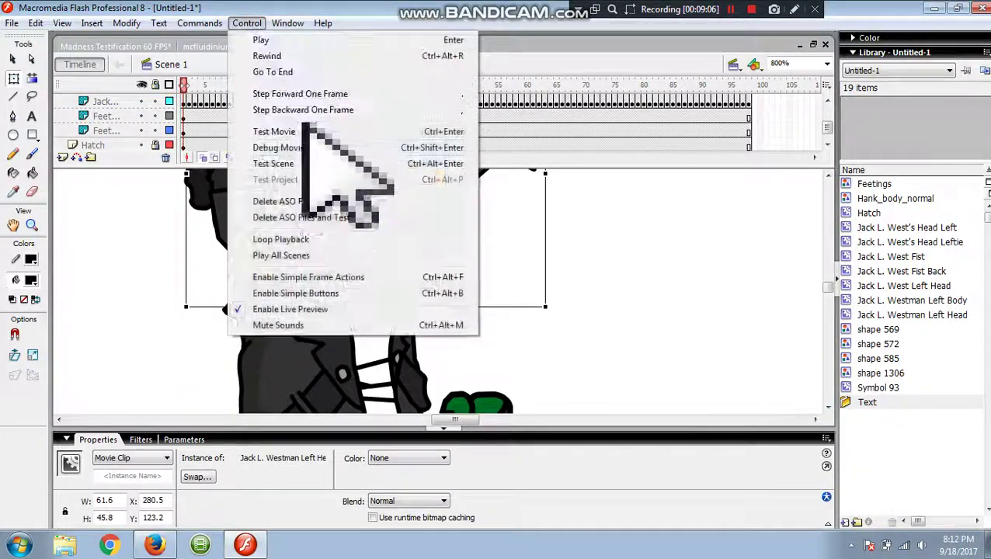
pyautogui.click(311, 163)
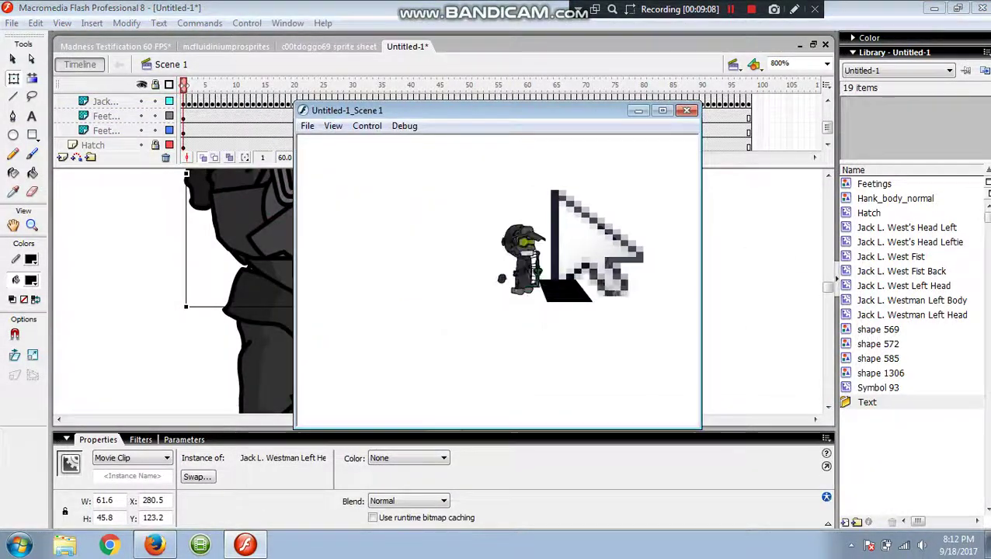
pyautogui.click(686, 111)
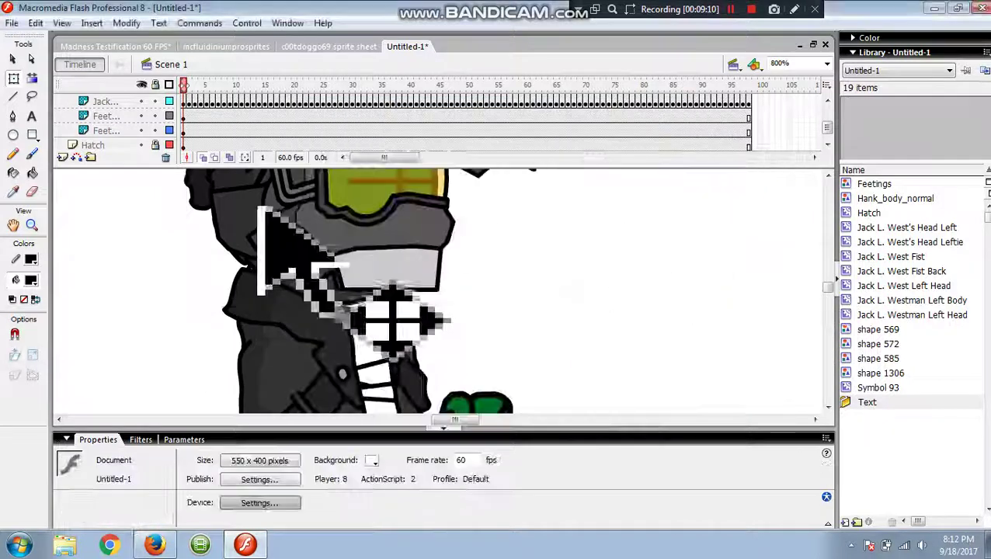
# - Add frame-by-frame keyframes to the head layer up to frame 18, nudging the head slightly to follow the body
pyautogui.click(354, 247)
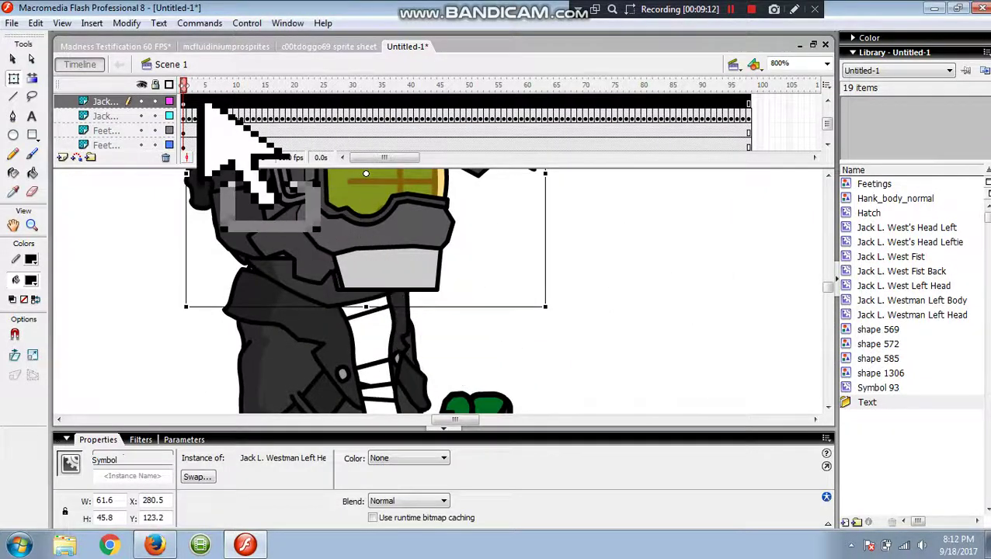
pyautogui.click(191, 101)
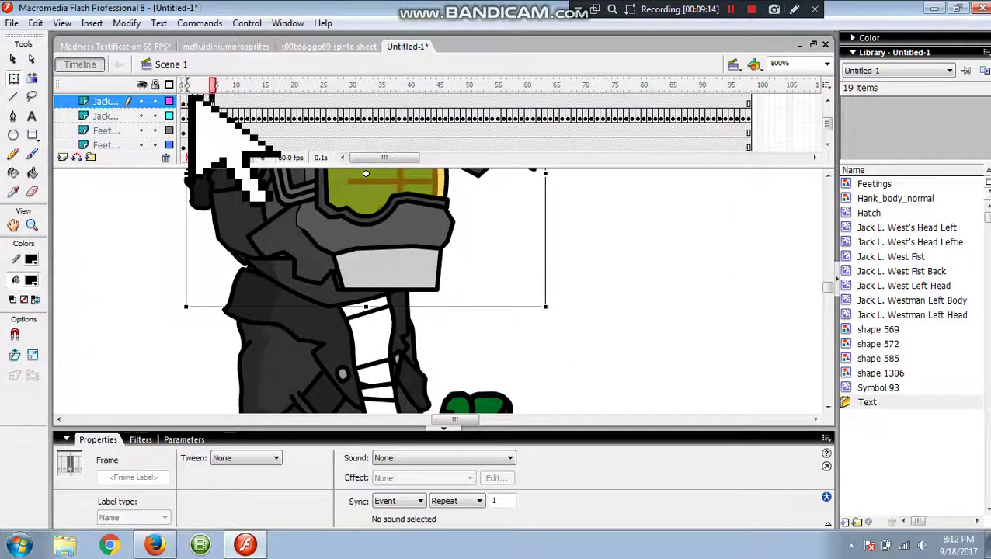
pyautogui.press('F6')
pyautogui.press('F6')
pyautogui.press('F6')
pyautogui.press('F6')
pyautogui.press('F6')
pyautogui.press('F6')
pyautogui.press('F6')
pyautogui.press('F6')
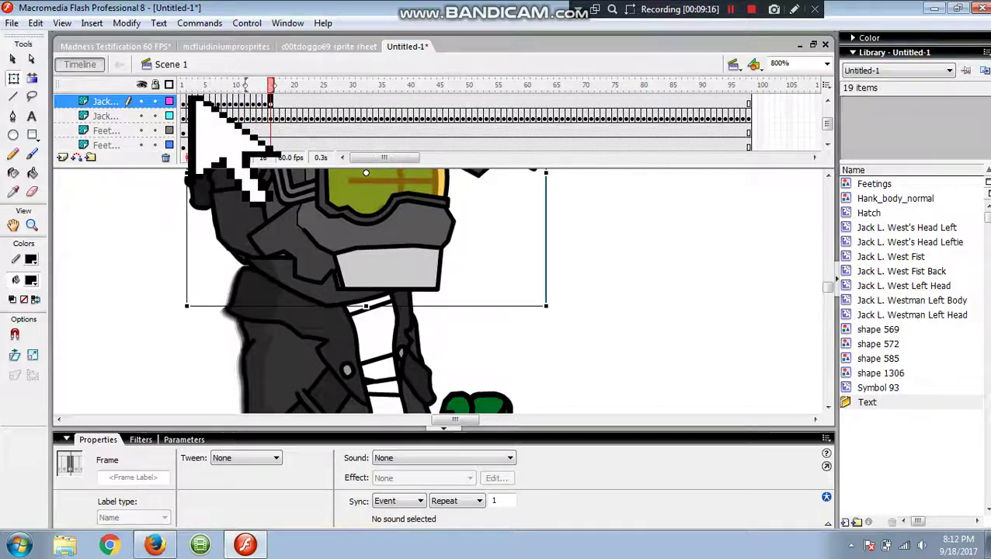
pyautogui.press('F6')
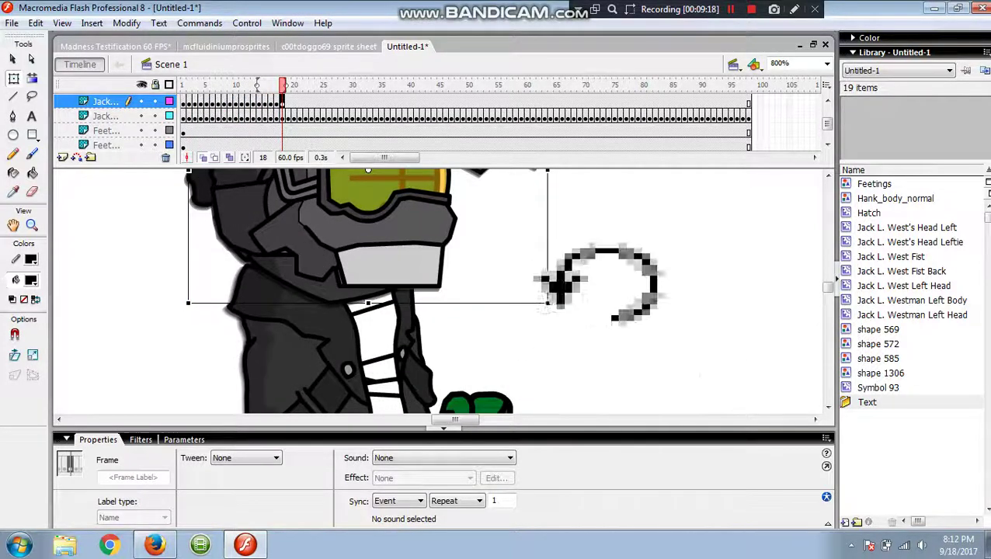
# - Rotate the head progressively clockwise and move it toward the hatch while adding keyframes up to frame 24
pyautogui.moveTo(556, 304); pyautogui.dragTo(552, 311)
pyautogui.press('F6')
pyautogui.press('F6')
pyautogui.moveTo(393, 257); pyautogui.dragTo(414, 253)
pyautogui.press('F6')
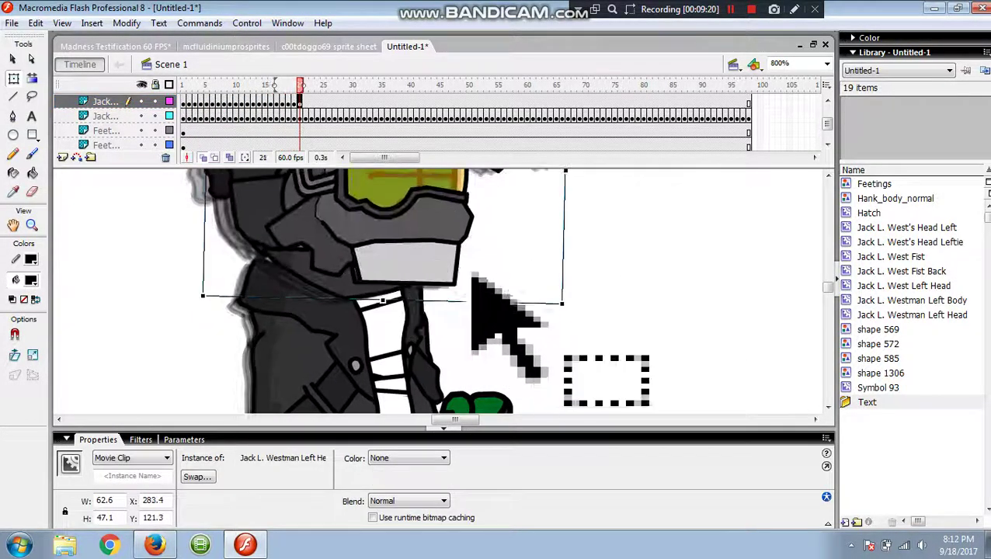
pyautogui.moveTo(570, 307); pyautogui.dragTo(566, 312)
pyautogui.press('F6')
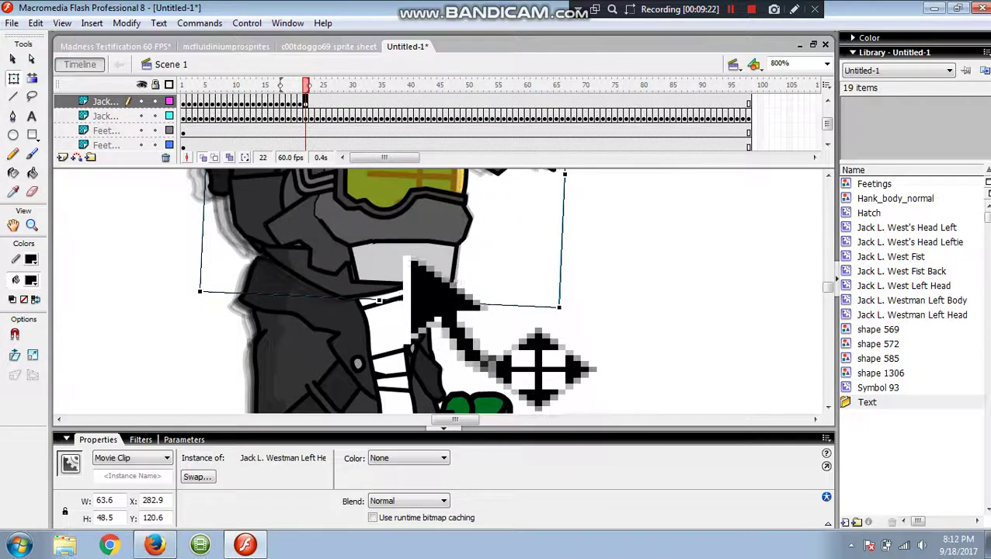
pyautogui.press('F6')
pyautogui.moveTo(417, 264); pyautogui.dragTo(425, 263)
pyautogui.moveTo(584, 293); pyautogui.dragTo(544, 321)
pyautogui.press('F6')
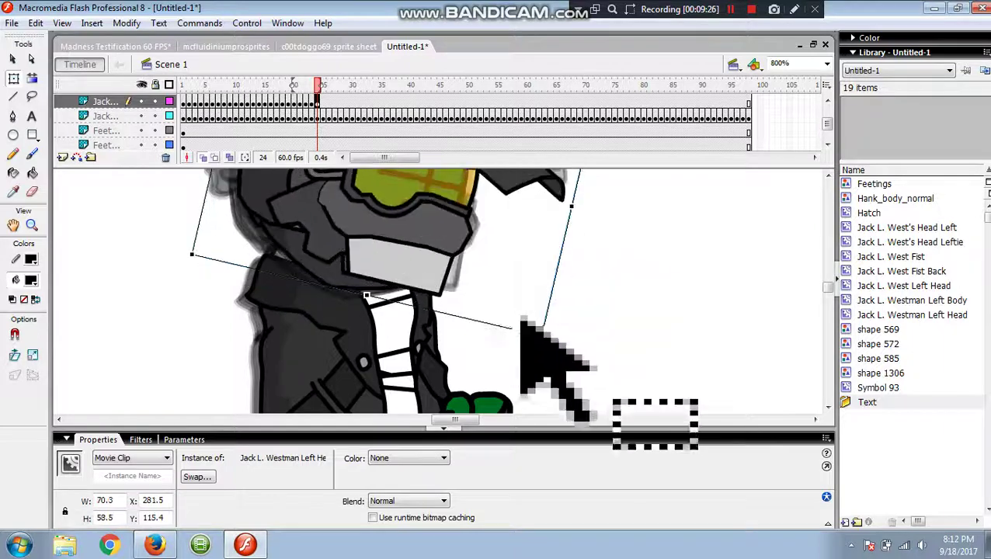
# - Move the tilted head along with the body toward the hatch, adding head keyframes up to frame 31
pyautogui.press('F6')
pyautogui.press('F6')
pyautogui.press('F6')
pyautogui.moveTo(431, 236); pyautogui.dragTo(451, 240)
pyautogui.press('F6')
pyautogui.moveTo(452, 241); pyautogui.dragTo(457, 245)
pyautogui.press('F6')
pyautogui.press('F6')
pyautogui.press('F6')
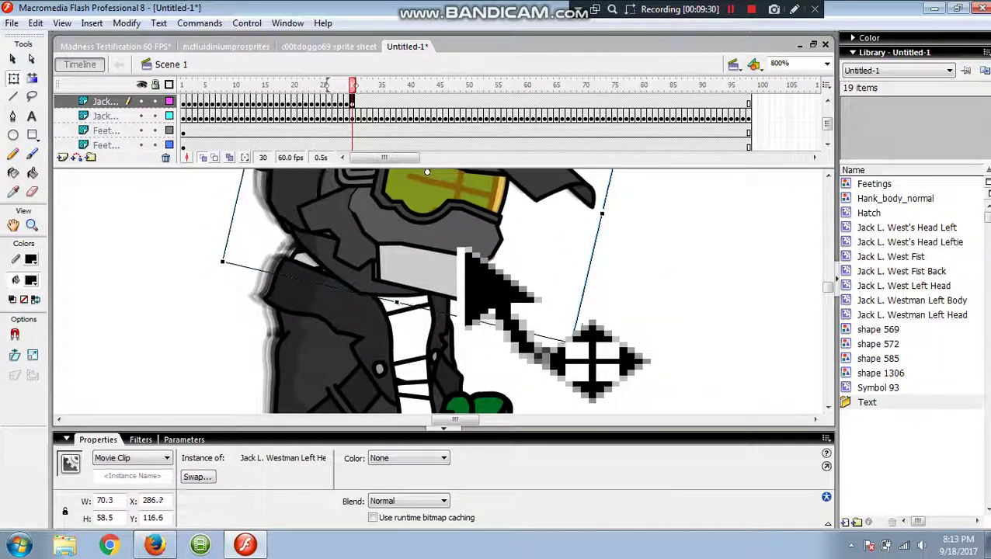
pyautogui.press('F6')
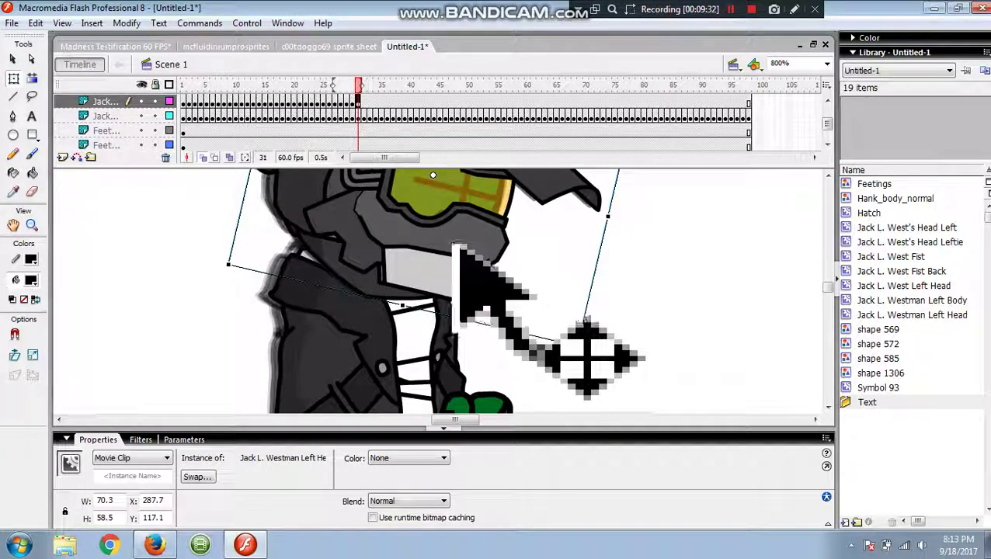
# - Shift the head further toward the hatch and extend its keyframes to frame 37
pyautogui.moveTo(456, 246); pyautogui.dragTo(476, 245)
pyautogui.press('F6')
pyautogui.press('F6')
pyautogui.press('F6')
pyautogui.press('F6')
pyautogui.press('F6')
pyautogui.press('F6')
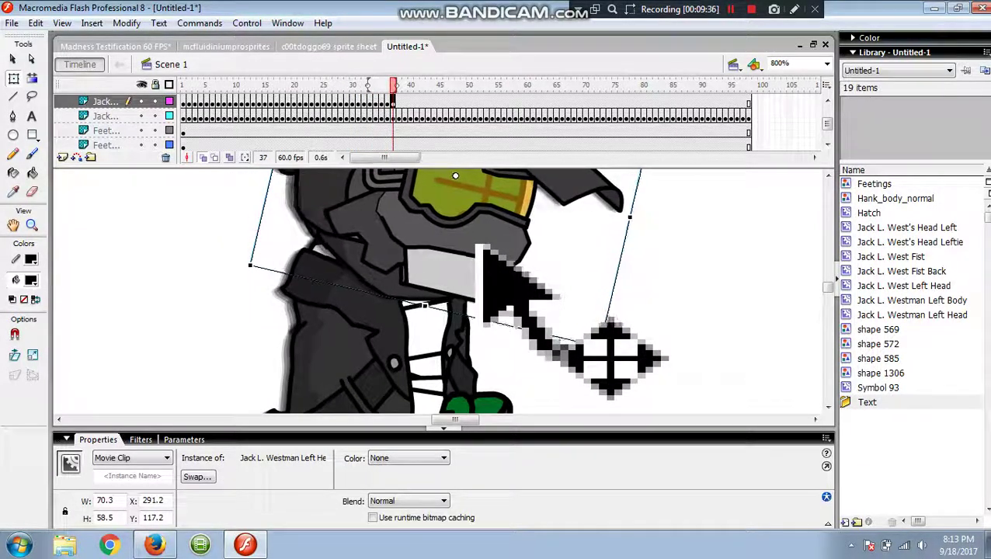
# - Shift the tilted head slightly toward the hatch in stages while adding head keyframes up to frame 45
pyautogui.press('F6')
pyautogui.moveTo(481, 247); pyautogui.dragTo(483, 247)
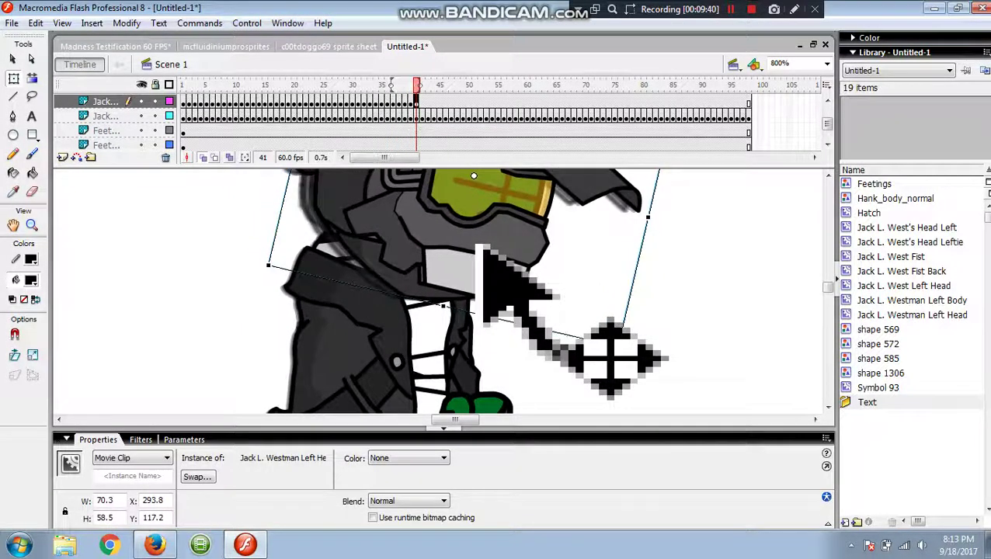
pyautogui.press('F6')
pyautogui.press('F6')
pyautogui.press('F6')
pyautogui.moveTo(480, 248); pyautogui.dragTo(482, 248)
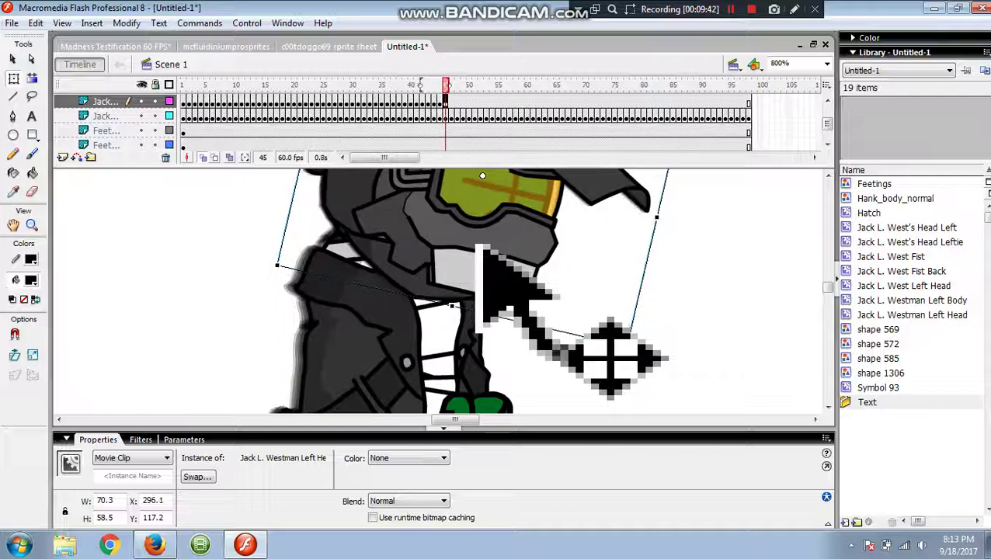
# - Nudge the head toward the hatch keyframe by keyframe up to frame 53
pyautogui.press('Right')
pyautogui.press('F6')
pyautogui.press('Right')
pyautogui.press('F6')
pyautogui.press('Right')
pyautogui.press('F6')
pyautogui.press('Right')
pyautogui.press('F6')
pyautogui.press('F6')
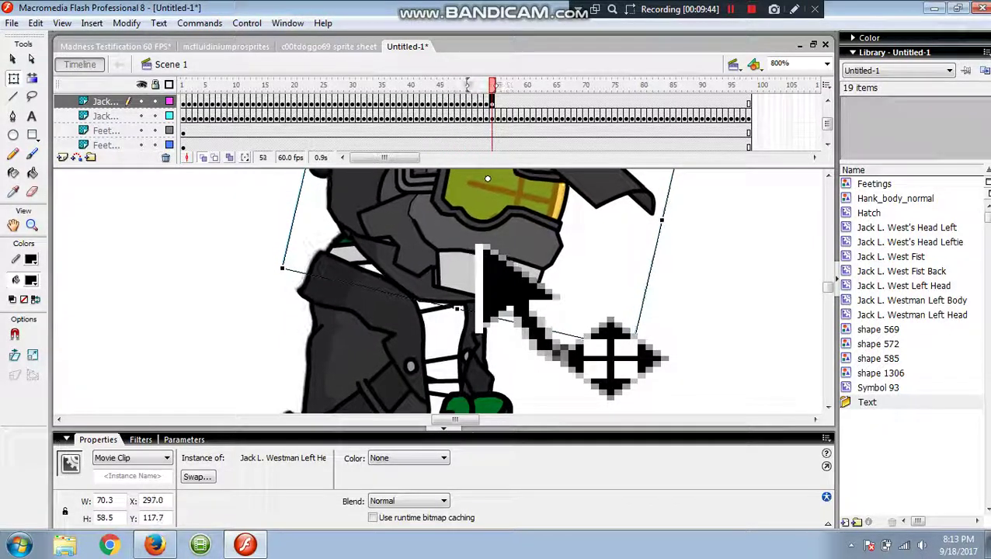
# - Continue nudging the head in small increments to follow the body, adding keyframes up to frame 60
pyautogui.press('F6')
pyautogui.press('F6')
pyautogui.press('Right')
pyautogui.press('Right')
pyautogui.press('F6')
pyautogui.press('F6')
pyautogui.press('Right')
pyautogui.press('Right')
pyautogui.press('Right')
pyautogui.press('F6')
pyautogui.press('Right')
pyautogui.press('Right')
pyautogui.press('F6')
pyautogui.press('F6')
pyautogui.press('F6')
pyautogui.press('Right')
pyautogui.press('Right')
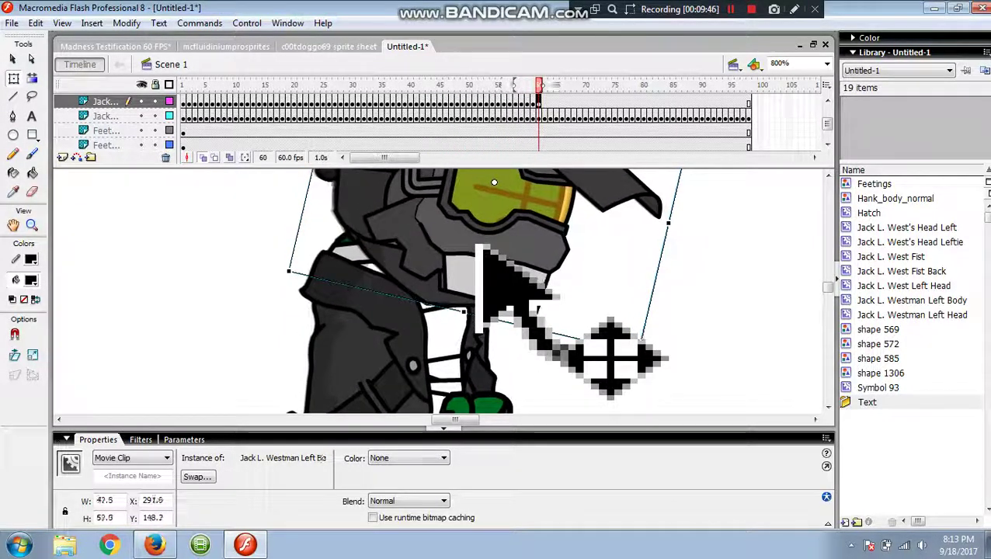
# - Ease the head forward in ever smaller moves while extending its keyframes to frame 72
pyautogui.press('F6')
pyautogui.press('F6')
pyautogui.press('Right')
pyautogui.press('Right')
pyautogui.press('F6')
pyautogui.press('F6')
pyautogui.press('F6')
pyautogui.press('Right')
pyautogui.press('F6')
pyautogui.press('F6')
pyautogui.press('F6')
pyautogui.press('Right')
pyautogui.press('Right')
pyautogui.press('F6')
pyautogui.press('F6')
pyautogui.press('Right')
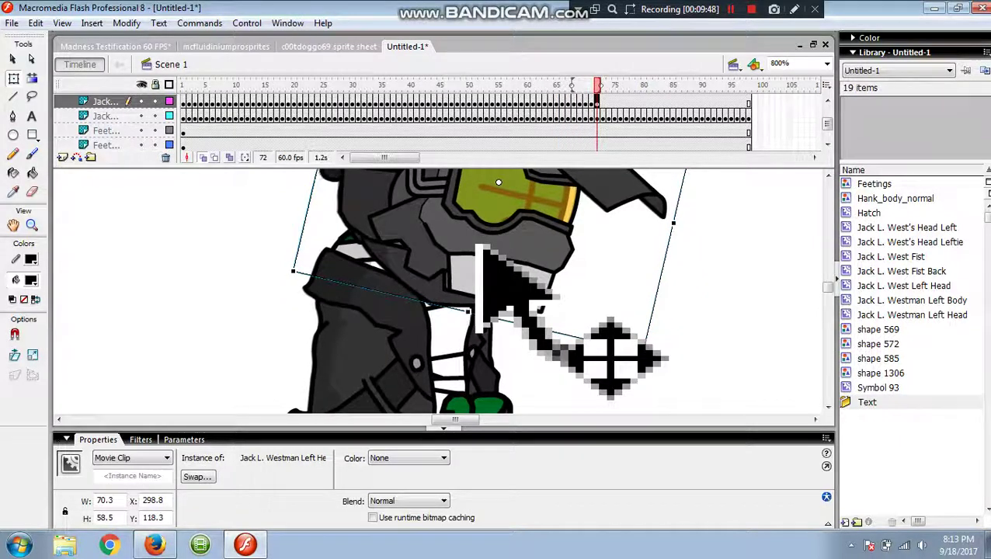
# - Extend the head keyframes to frame 82 with only slight shifts toward the hatch
pyautogui.press('F6')
pyautogui.press('F6')
pyautogui.press('F6')
pyautogui.press('F6')
pyautogui.press('F6')
pyautogui.press('F6')
pyautogui.moveTo(482, 247); pyautogui.dragTo(483, 247)
pyautogui.press('F6')
pyautogui.press('F6')
pyautogui.press('Right')
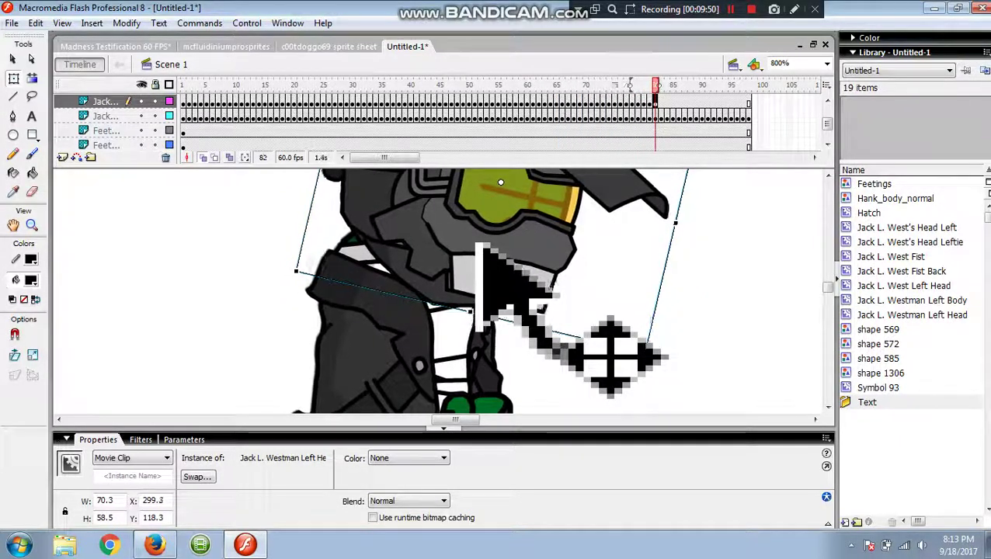
# - Finish the head's slow forward drift with tiny nudges and keyframes through frame 98
pyautogui.press('F6')
pyautogui.press('F6')
pyautogui.press('F6')
pyautogui.press('Right')
pyautogui.press('Right')
pyautogui.press('F6')
pyautogui.press('F6')
pyautogui.press('Right')
pyautogui.press('Down')
pyautogui.press('F6')
pyautogui.press('F6')
pyautogui.press('Right')
pyautogui.press('Right')
pyautogui.press('F6')
pyautogui.press('F6')
pyautogui.press('F6')
pyautogui.press('F6')
pyautogui.press('F6')
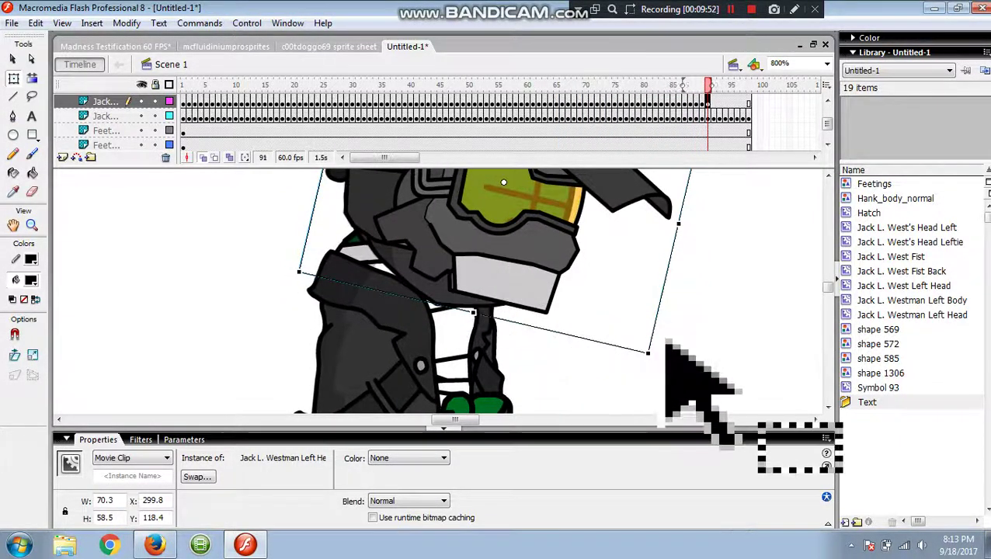
pyautogui.press('F6')
# - From frame 98, tilt the body slightly back toward upright and move it away from the hatch, adding body keyframes up to frame 102
pyautogui.click(660, 320)
pyautogui.click(421, 347)
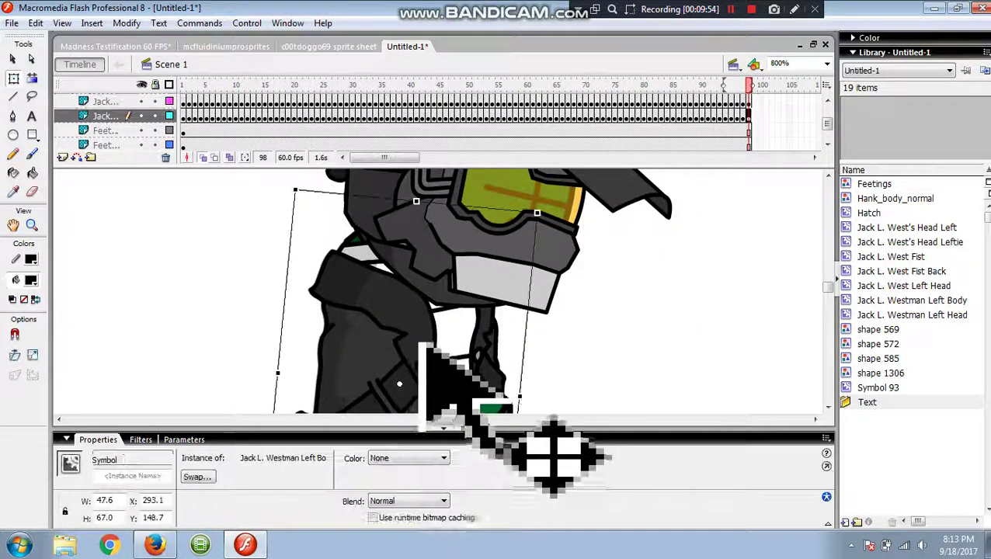
pyautogui.scroll(-3, 482, 314)
pyautogui.moveTo(509, 383); pyautogui.dragTo(514, 381)
pyautogui.press('F6')
pyautogui.moveTo(477, 336); pyautogui.dragTo(449, 319)
pyautogui.press('F6')
pyautogui.press('F6')
pyautogui.press('F6')
pyautogui.moveTo(453, 323); pyautogui.dragTo(445, 323)
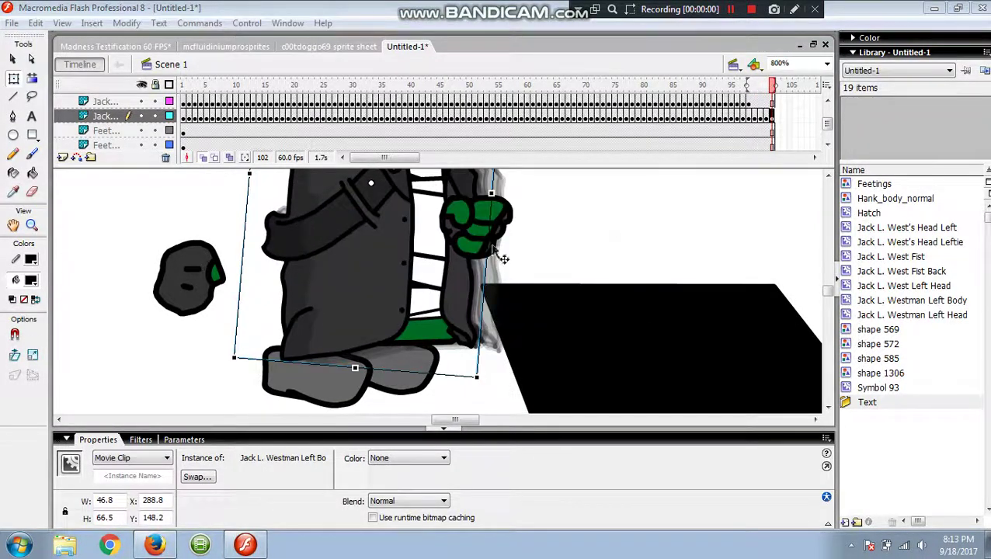
# - Straighten the body a little more and pull it further back over the feet, adding keyframes up to frame 106
pyautogui.moveTo(485, 379); pyautogui.dragTo(489, 378)
pyautogui.press('F6')
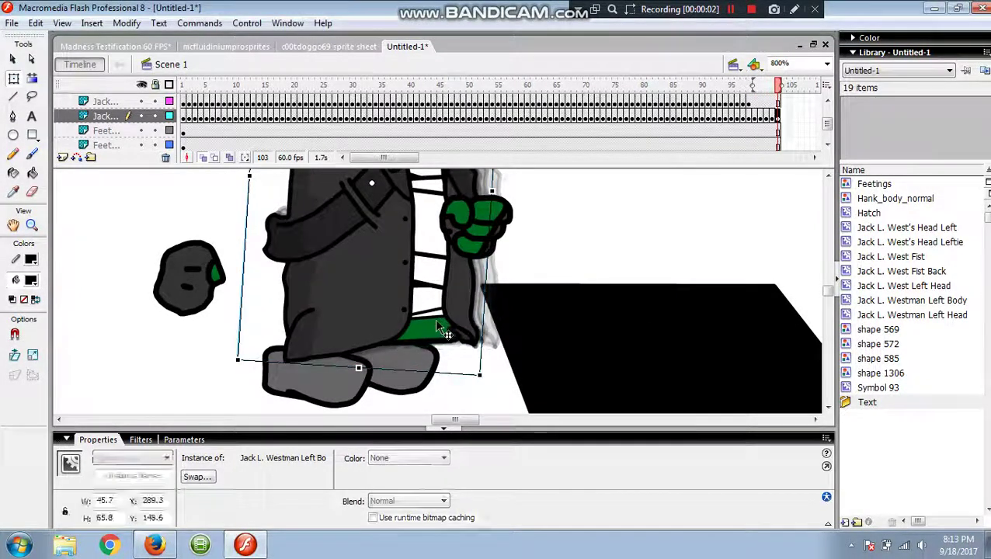
pyautogui.press('F6')
pyautogui.moveTo(447, 332); pyautogui.dragTo(405, 325)
pyautogui.press('F6')
pyautogui.press('F6')
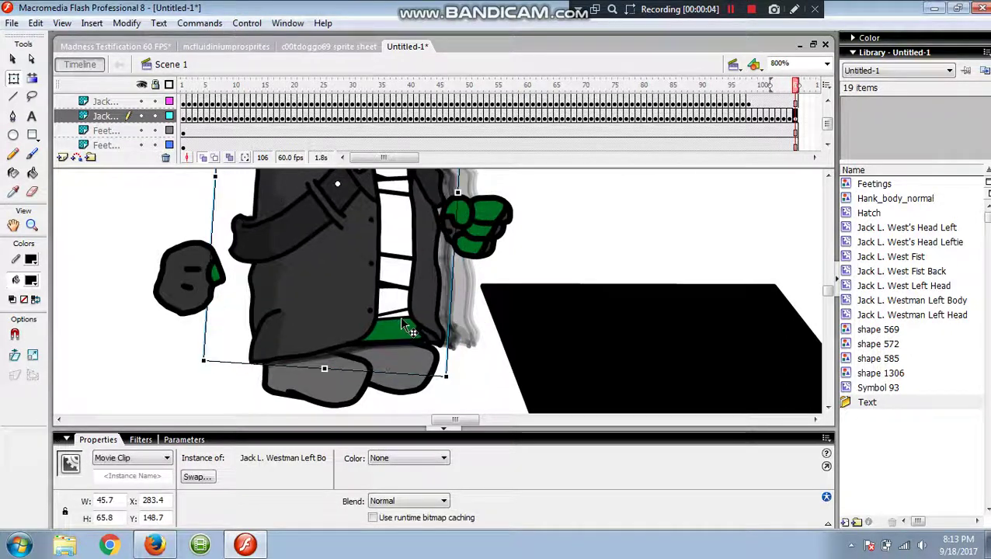
# - Nudge the body backward and down one keyframe at a time up to frame 113
pyautogui.press('F6')
pyautogui.press('Left')
pyautogui.press('F6')
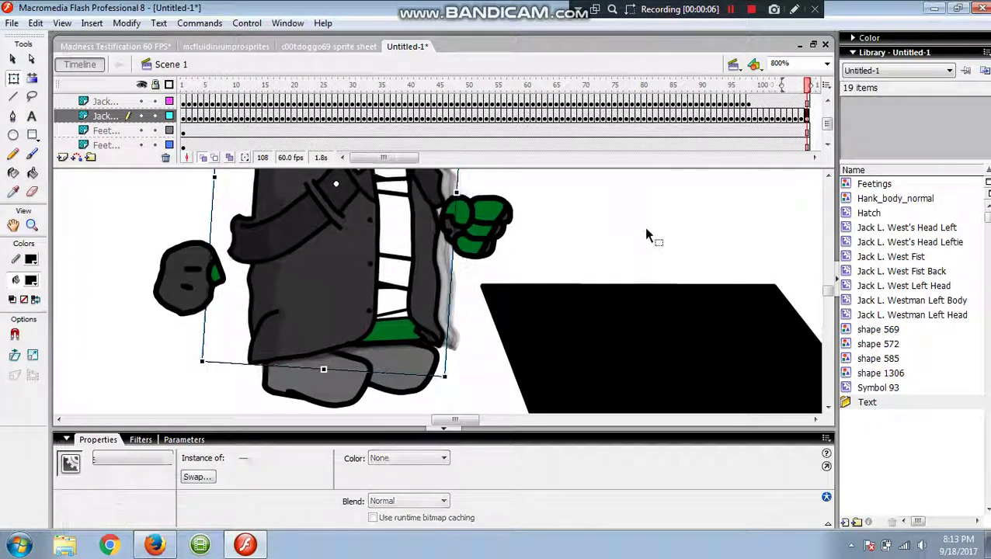
pyautogui.press('Left')
pyautogui.press('Down')
pyautogui.press('F6')
pyautogui.press('Left')
pyautogui.press('Down')
pyautogui.press('F6')
pyautogui.press('Left')
pyautogui.press('Down')
pyautogui.press('F6')
pyautogui.press('Left')
pyautogui.press('Down')
pyautogui.press('F6')
pyautogui.press('Left')
pyautogui.press('Down')
pyautogui.press('F6')
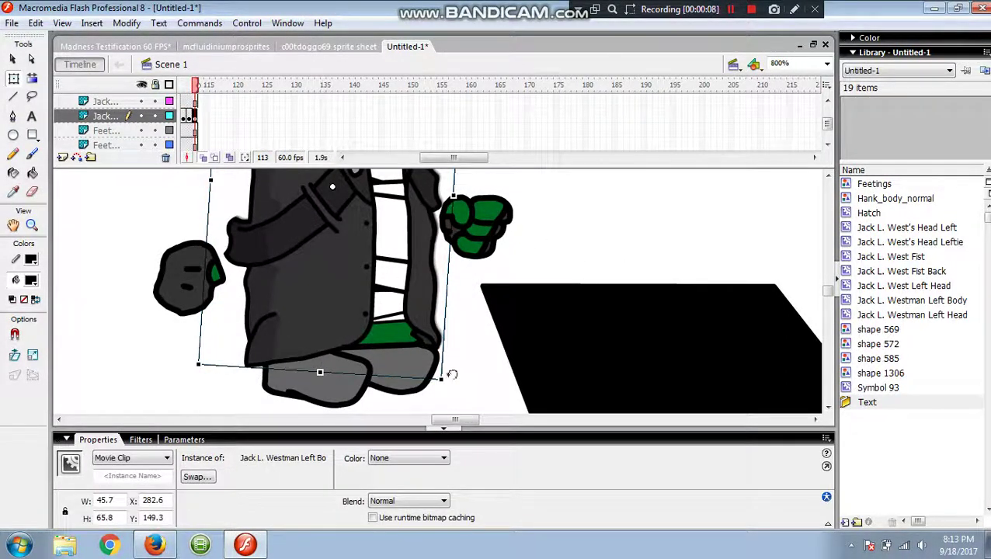
# - Rotate the body nearly upright and add keyframes up to frame 117
pyautogui.moveTo(452, 375); pyautogui.dragTo(464, 381)
pyautogui.press('F6')
pyautogui.press('F6')
pyautogui.press('F6')
pyautogui.press('F6')
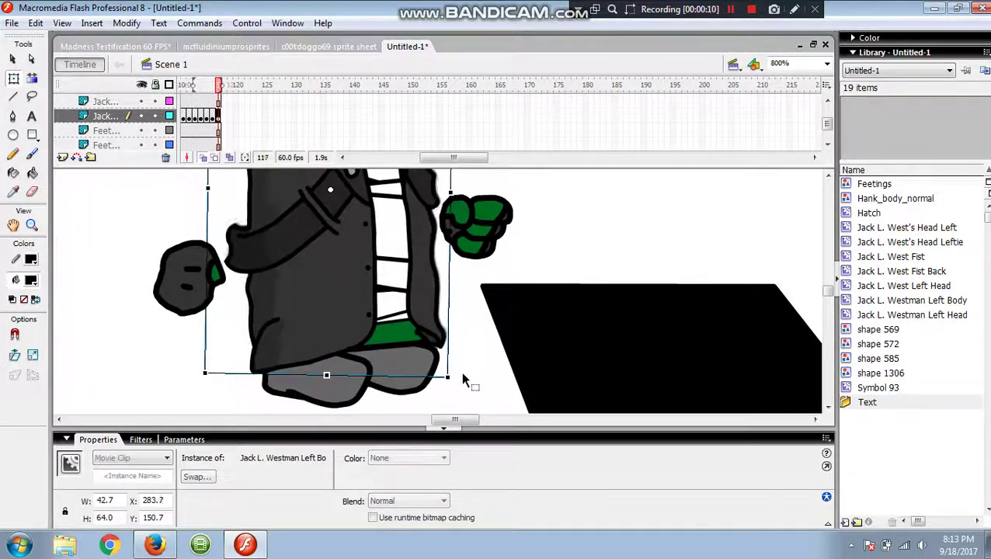
# - Settle the body backward and down over the feet in small nudges, adding keyframes up to frame 126
pyautogui.press('Left')
pyautogui.press('Down')
pyautogui.press('F6')
pyautogui.press('Left')
pyautogui.press('Down')
pyautogui.press('F6')
pyautogui.press('Left')
pyautogui.press('Down')
pyautogui.press('F6')
pyautogui.press('Left')
pyautogui.press('Down')
pyautogui.press('F6')
pyautogui.press('Left')
pyautogui.press('Down')
pyautogui.press('F6')
pyautogui.press('Left')
pyautogui.press('Down')
pyautogui.press('F6')
pyautogui.press('F6')
pyautogui.press('F6')
pyautogui.press('F6')
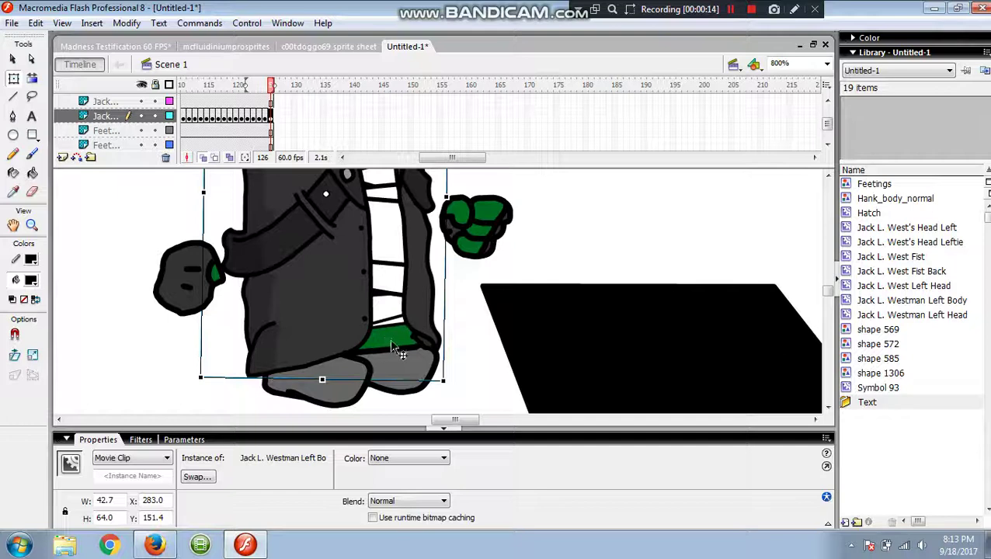
# - Extend the body keyframes to frame 137 with minimal downward and backward shifts
pyautogui.press('F6')
pyautogui.press('F6')
pyautogui.press('F6')
pyautogui.press('F6')
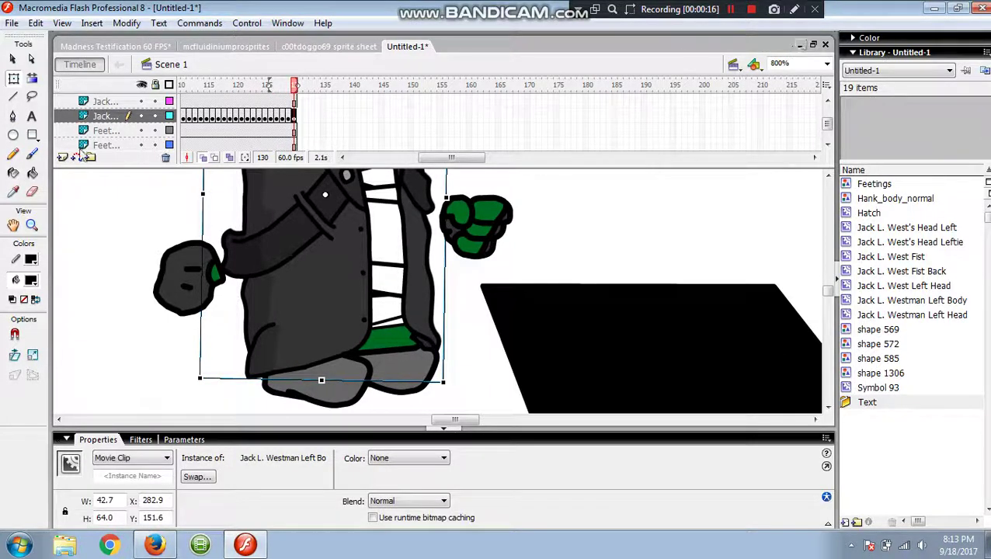
pyautogui.click(32, 225)
pyautogui.click(356, 329)
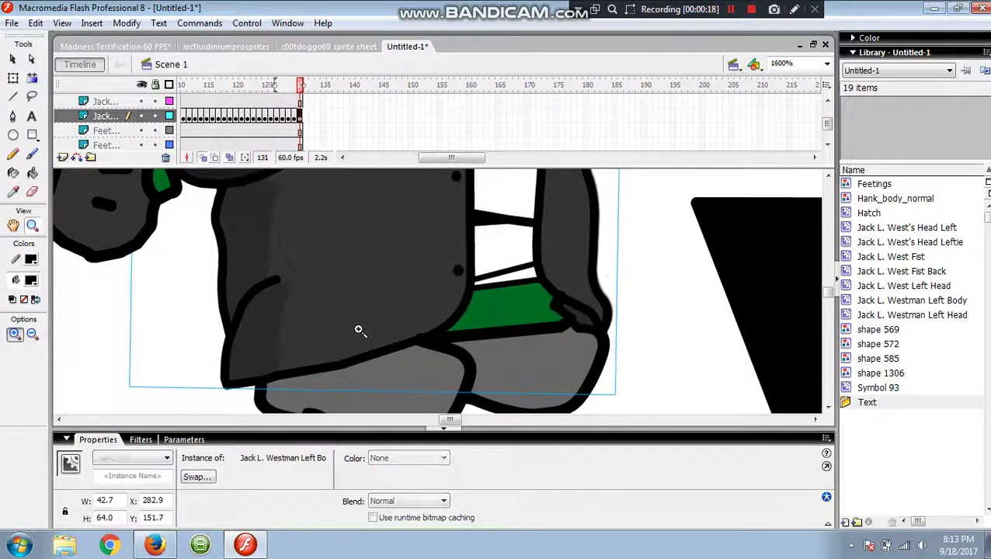
pyautogui.press('F6')
pyautogui.press('F6')
pyautogui.press('F6')
pyautogui.press('F6')
pyautogui.press('F6')
pyautogui.press('F6')
pyautogui.press('F6')
pyautogui.click(480, 339)
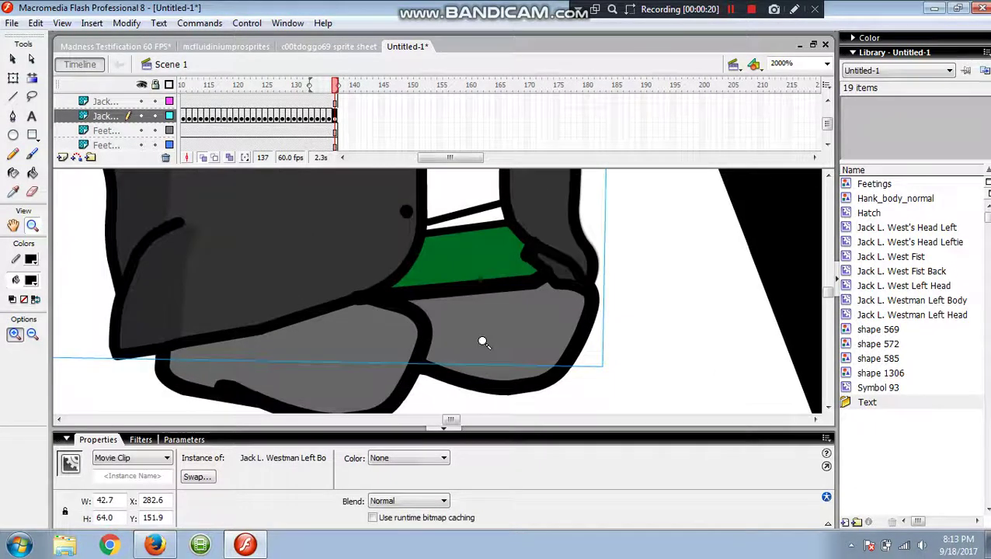
# - Extend the body's keyframes to frame 149 while holding its pose, and deselect it
pyautogui.press('F6')
pyautogui.press('F6')
pyautogui.press('F6')
pyautogui.press('F6')
pyautogui.press('F6')
pyautogui.press('F6')
pyautogui.press('F6')
pyautogui.press('F6')
pyautogui.press('F6')
pyautogui.press('F6')
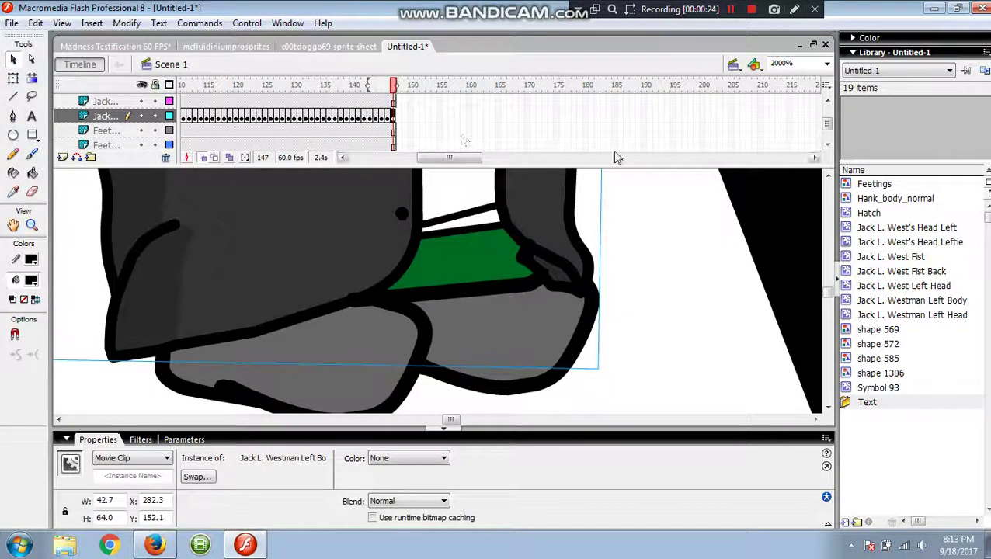
pyautogui.press('F6')
pyautogui.press('F6')
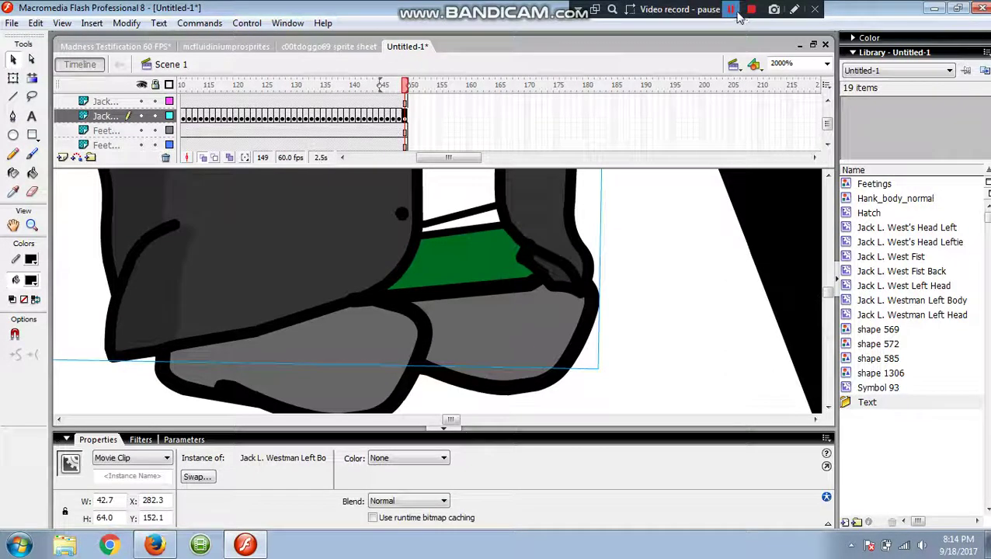
pyautogui.click(734, 12)
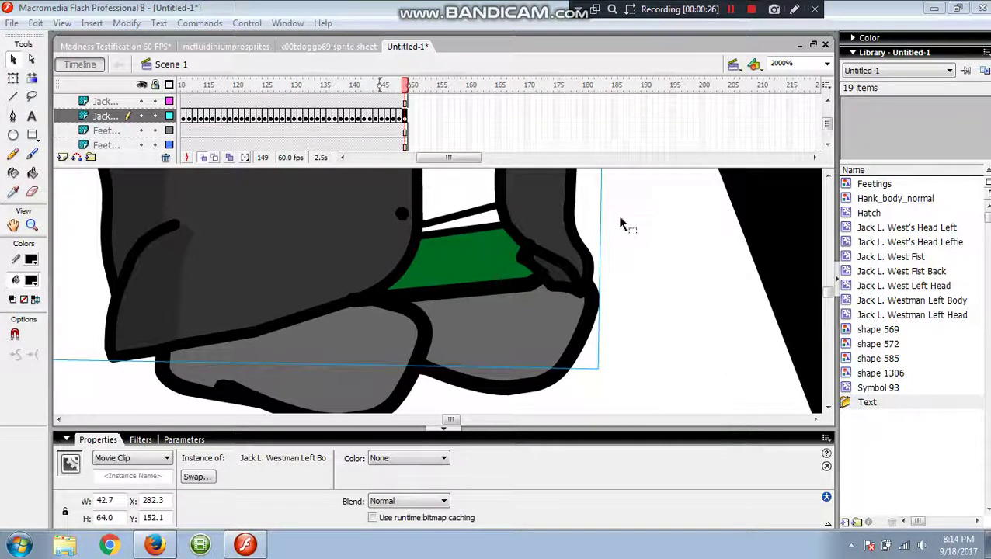
pyautogui.click(635, 228)
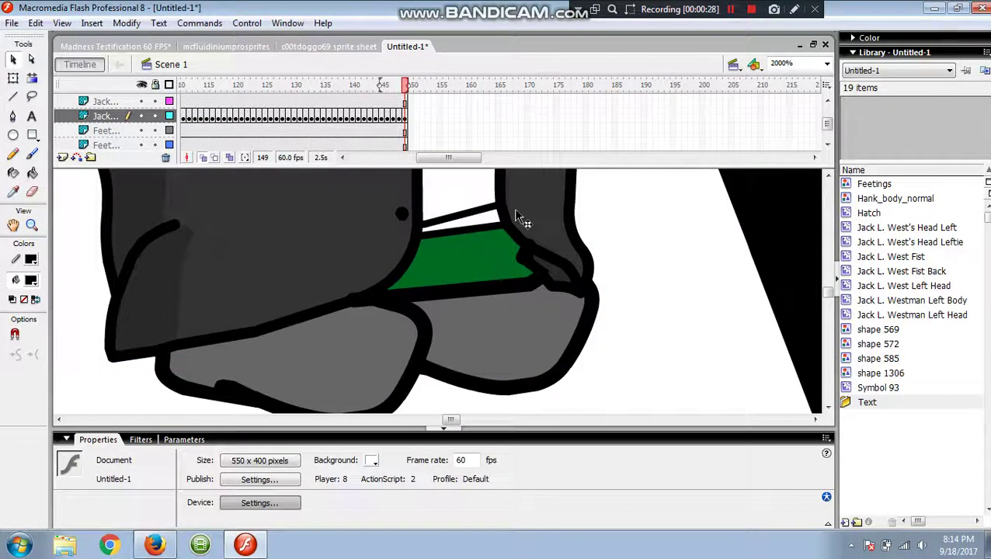
# - Set the stage zoom to 800% and nudge the body slightly forward and up at frame 149
pyautogui.click(827, 64)
pyautogui.click(780, 146)
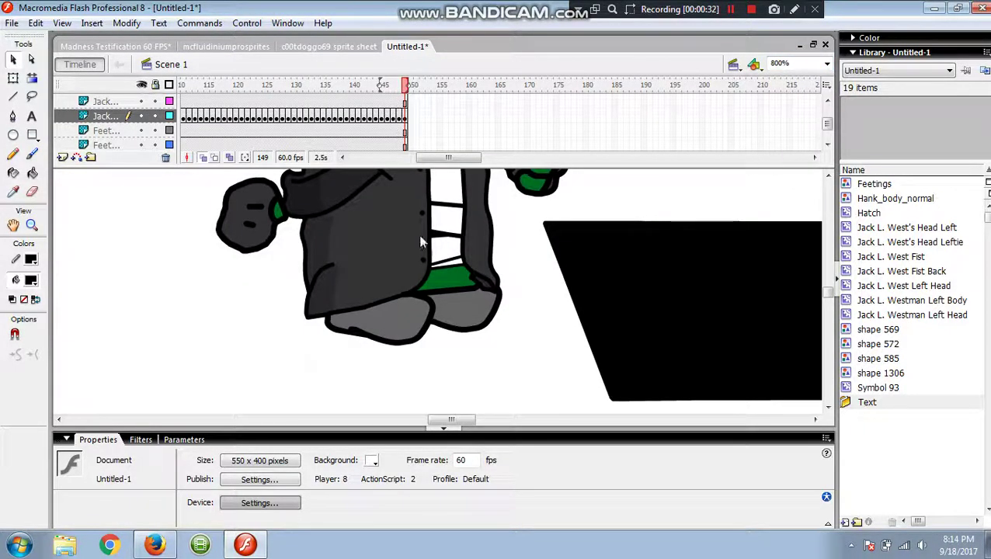
pyautogui.click(420, 236)
pyautogui.press('Right')
pyautogui.press('Right')
pyautogui.press('Right')
pyautogui.press('Right')
pyautogui.press('Right')
pyautogui.press('Right')
pyautogui.press('Right')
pyautogui.press('Right')
pyautogui.press('Up')
pyautogui.press('Up')
pyautogui.press('Up')
pyautogui.press('Up')
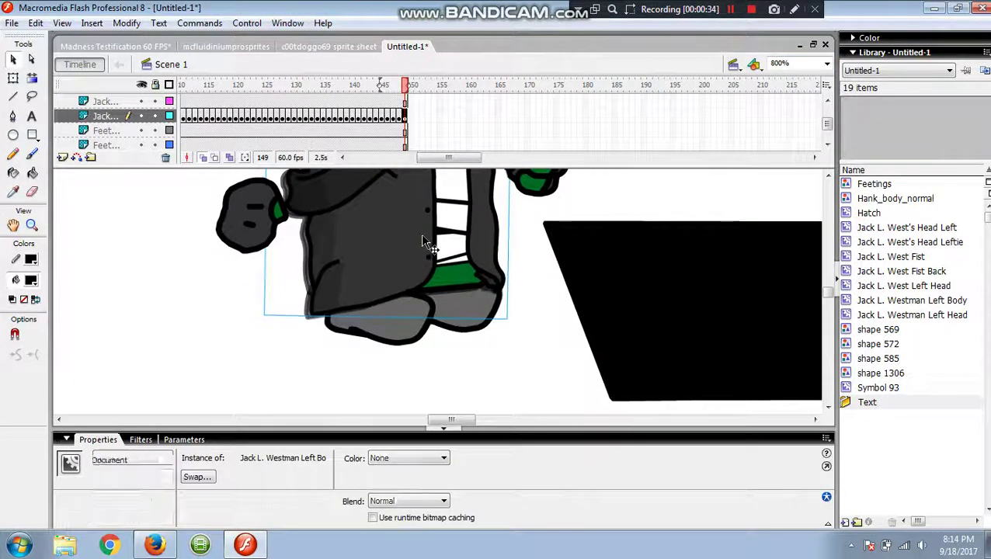
# - Move the body forward and up off the feet toward the hatch, adding keyframes up to frame 155
pyautogui.press('F6')
pyautogui.moveTo(424, 244); pyautogui.dragTo(478, 207)
pyautogui.press('F6')
pyautogui.press('F6')
pyautogui.press('F6')
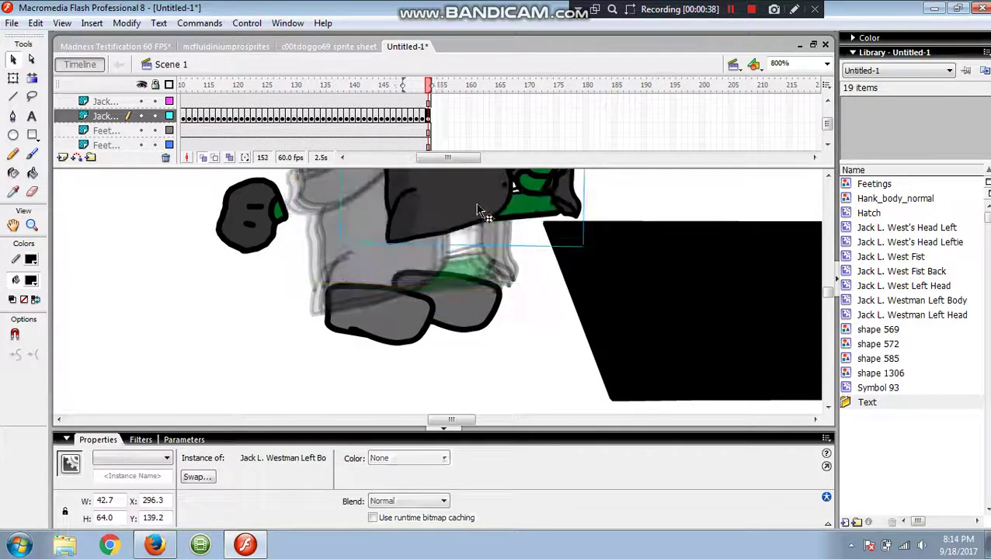
pyautogui.scroll(1, 460, 241)
pyautogui.moveTo(443, 276); pyautogui.dragTo(494, 243)
pyautogui.press('F6')
pyautogui.press('F6')
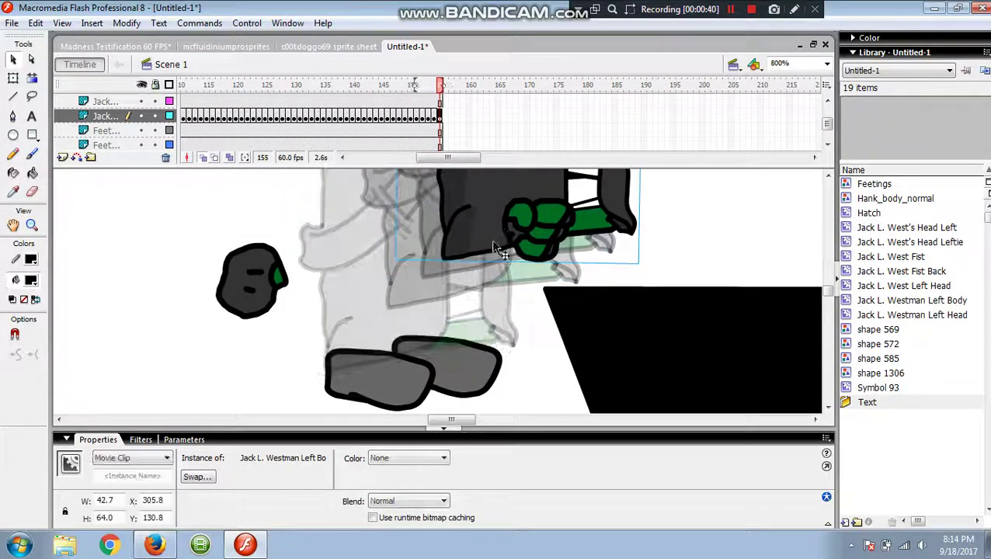
# - Add keyframe 156, shift the body farther forward and up, and start tilting it with Free Transform
pyautogui.scroll(2, 493, 247)
pyautogui.press('F6')
pyautogui.moveTo(575, 255); pyautogui.dragTo(648, 221)
pyautogui.rightClick(660, 212)
pyautogui.click(713, 314)
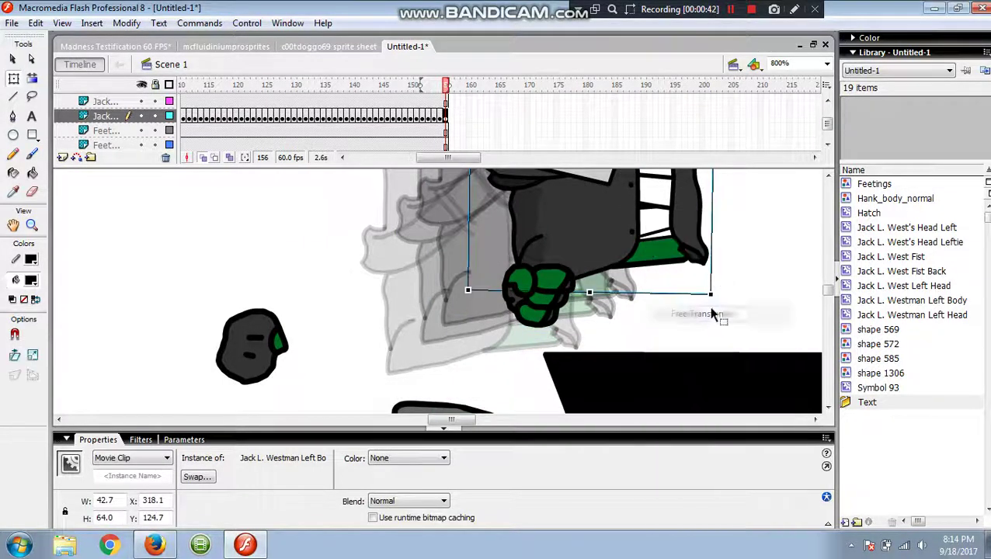
pyautogui.moveTo(724, 287); pyautogui.dragTo(731, 282)
# - Carry the body forward over the hatch in shrinking upward moves with a slight rotation, adding keyframes up to frame 161
pyautogui.press('F6')
pyautogui.press('F6')
pyautogui.moveTo(650, 234); pyautogui.dragTo(681, 212)
pyautogui.press('F6')
pyautogui.moveTo(681, 212); pyautogui.dragTo(688, 205)
pyautogui.moveTo(765, 252); pyautogui.dragTo(774, 246)
pyautogui.press('F6')
pyautogui.moveTo(702, 220); pyautogui.dragTo(718, 214)
pyautogui.press('F6')
# - Lower the body toward the hatch in increasingly large moves, adding keyframes up to frame 164
pyautogui.moveTo(717, 213); pyautogui.dragTo(739, 241)
pyautogui.moveTo(719, 231); pyautogui.dragTo(737, 284)
pyautogui.press('F6')
pyautogui.moveTo(726, 253); pyautogui.dragTo(742, 320)
pyautogui.press('F6')
pyautogui.scroll(-3, 728, 291)
pyautogui.moveTo(726, 211); pyautogui.dragTo(767, 333)
pyautogui.press('F6')
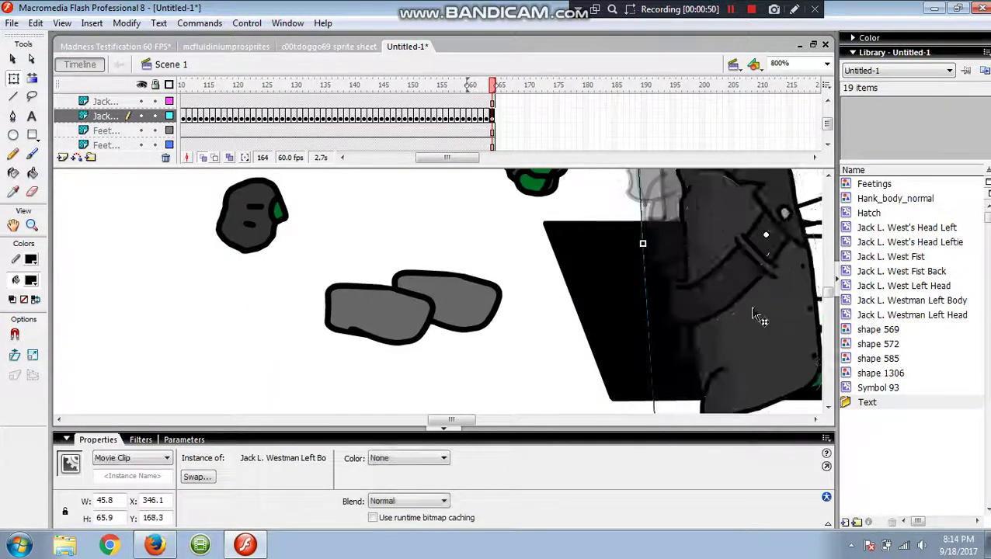
# - Drop the body down through the hatch opening until it is below the floor, adding keyframes up to frame 168
pyautogui.moveTo(751, 294); pyautogui.dragTo(775, 381)
pyautogui.moveTo(744, 239); pyautogui.dragTo(768, 362)
pyautogui.press('F6')
pyautogui.moveTo(765, 295); pyautogui.dragTo(790, 374)
pyautogui.press('F6')
pyautogui.scroll(-3, 785, 326)
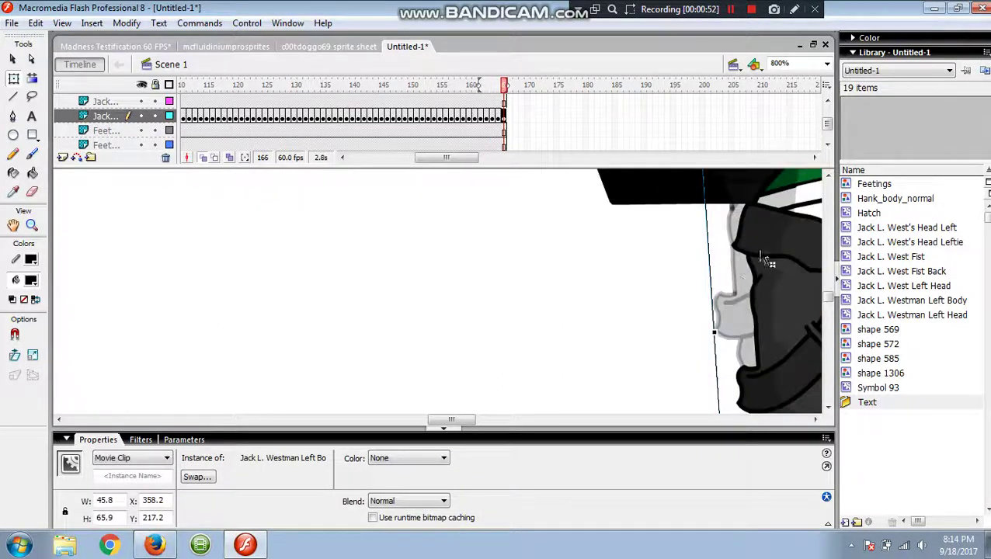
pyautogui.moveTo(784, 231); pyautogui.dragTo(792, 302)
pyautogui.press('F6')
pyautogui.moveTo(469, 424); pyautogui.dragTo(487, 421)
pyautogui.moveTo(567, 295); pyautogui.dragTo(552, 369)
pyautogui.press('F6')
pyautogui.scroll(3, 746, 268)
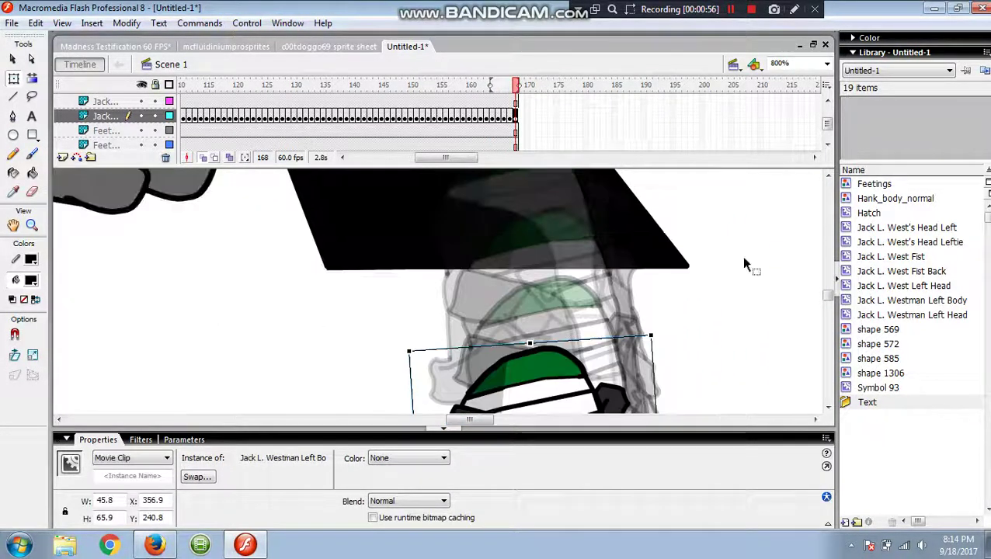
# - Test the scene to preview the body's jump into the hatch, and close the preview
pyautogui.click(745, 268)
pyautogui.scroll(8, 376, 243)
pyautogui.scroll(3, 323, 219)
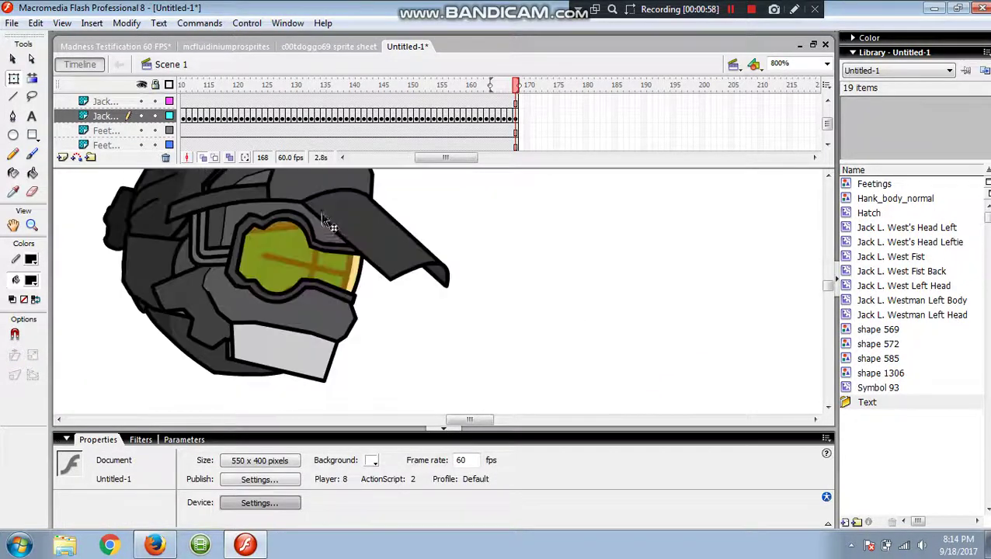
pyautogui.click(247, 22)
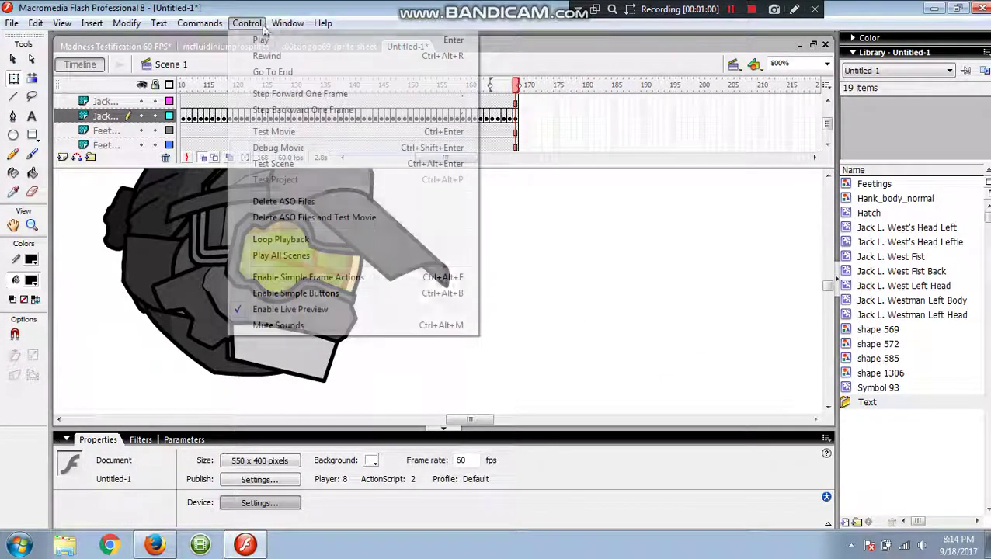
pyautogui.click(295, 165)
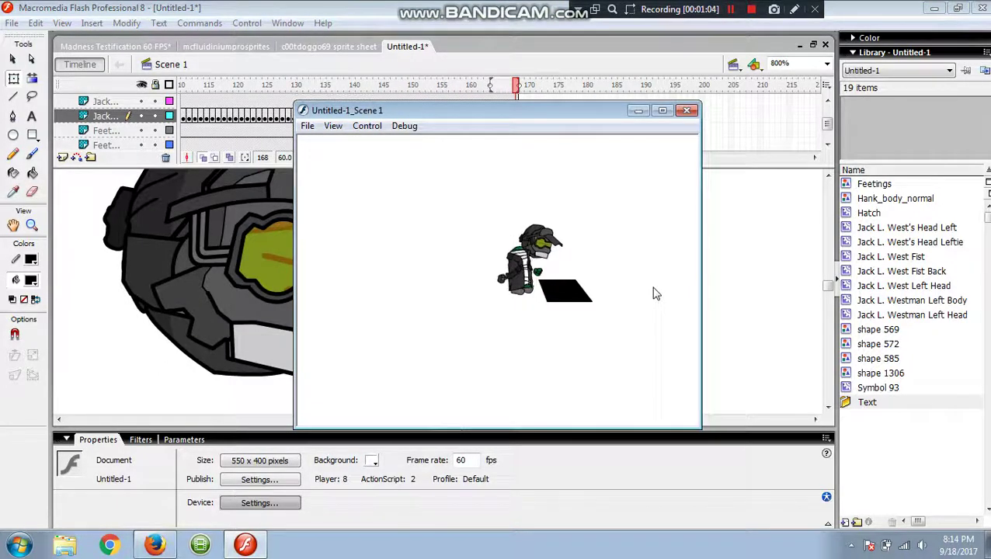
pyautogui.click(688, 111)
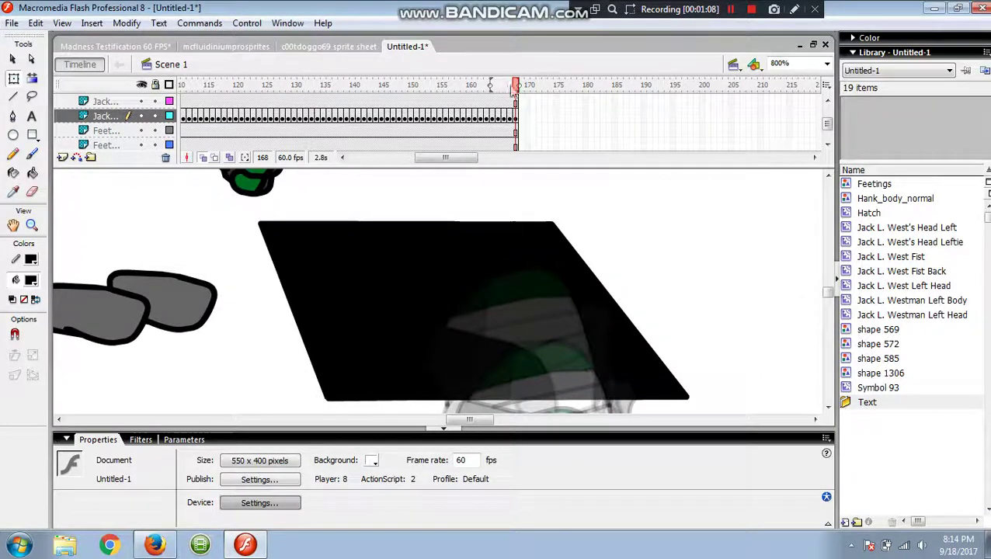
# - Scrub the timeline to frame 162 and choose a grey stroke for the Line tool
pyautogui.moveTo(515, 83); pyautogui.dragTo(108, 133)
pyautogui.moveTo(828, 125); pyautogui.dragTo(827, 113)
pyautogui.moveTo(206, 87); pyautogui.dragTo(631, 119)
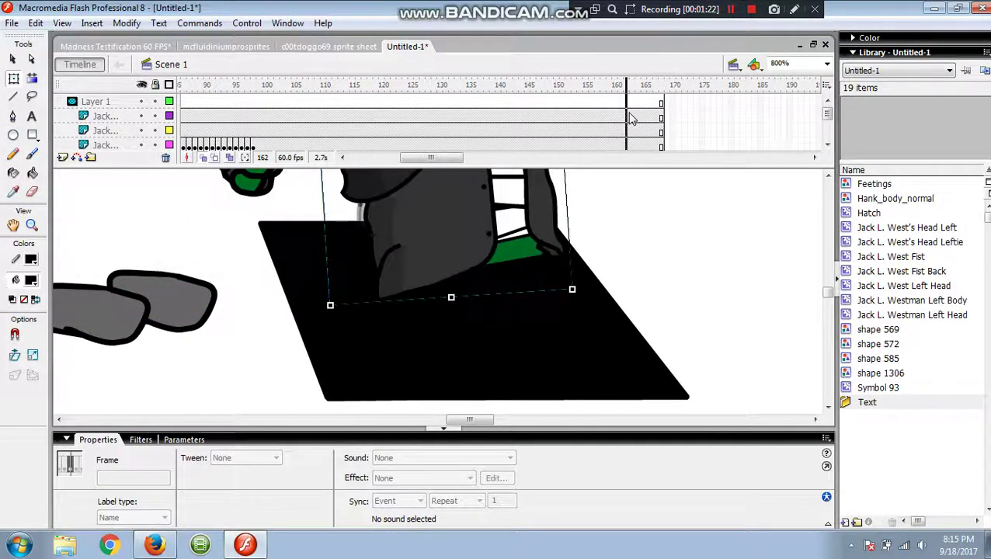
pyautogui.click(719, 339)
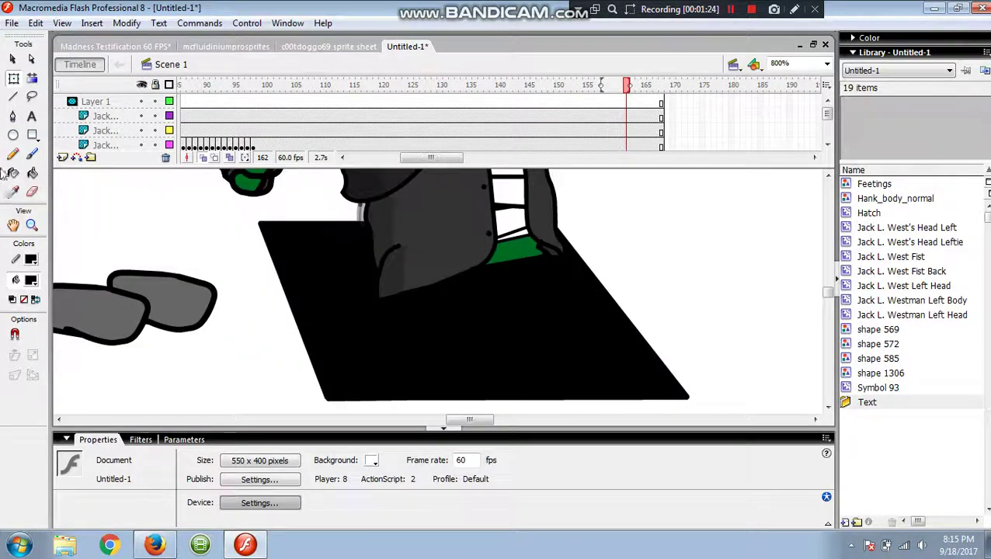
pyautogui.click(14, 97)
pyautogui.scroll(-2, 251, 315)
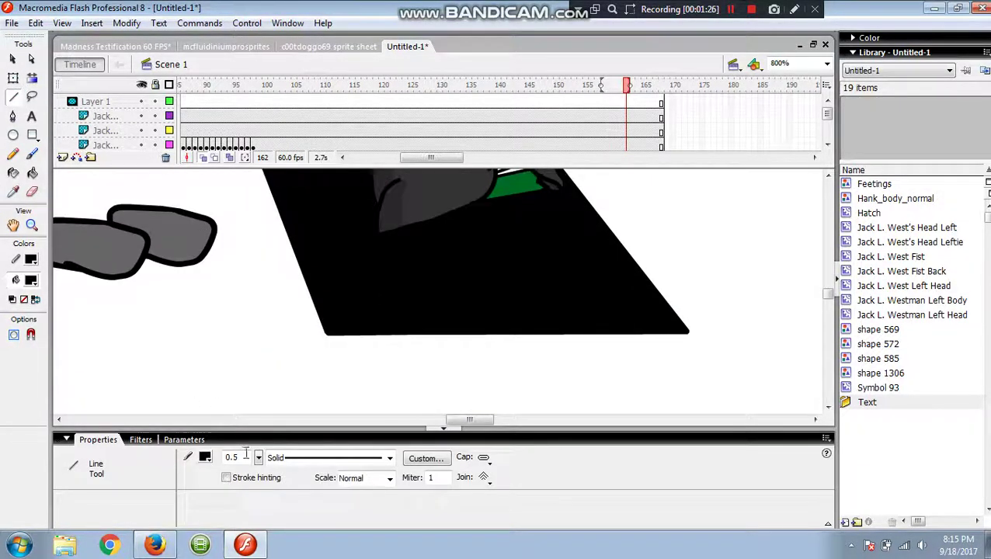
pyautogui.click(206, 458)
pyautogui.click(235, 398)
pyautogui.click(206, 458)
pyautogui.click(237, 427)
# - Draw connected grey lines from the hatch's near corner along its slanted edge and up behind the head at frame 162
pyautogui.scroll(2, 321, 376)
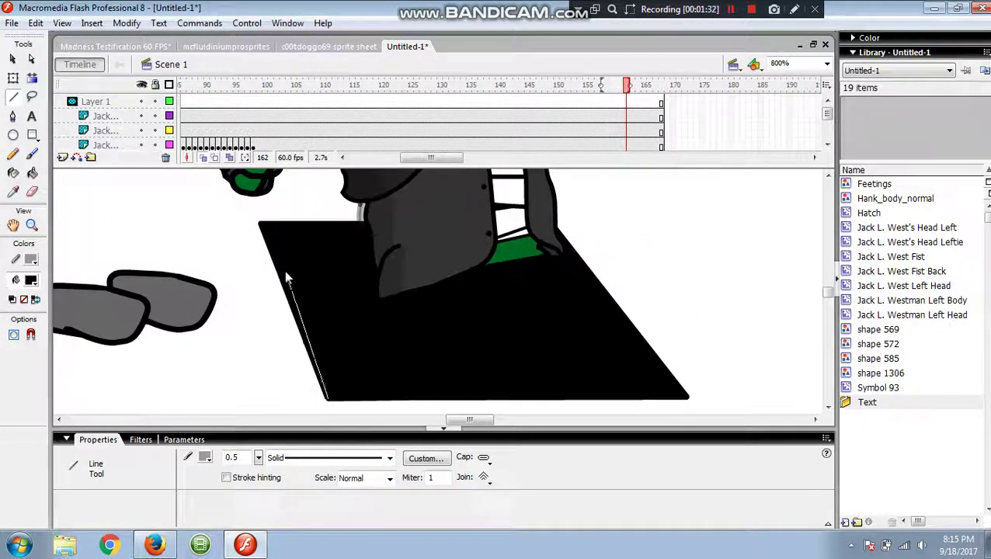
pyautogui.scroll(2, 261, 225)
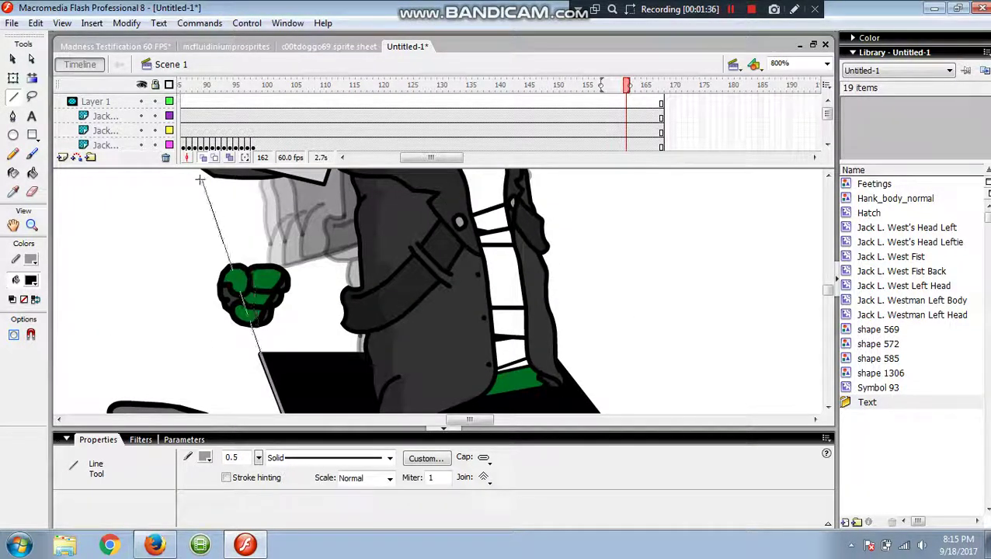
pyautogui.moveTo(201, 180); pyautogui.dragTo(118, 226)
pyautogui.scroll(2, 128, 235)
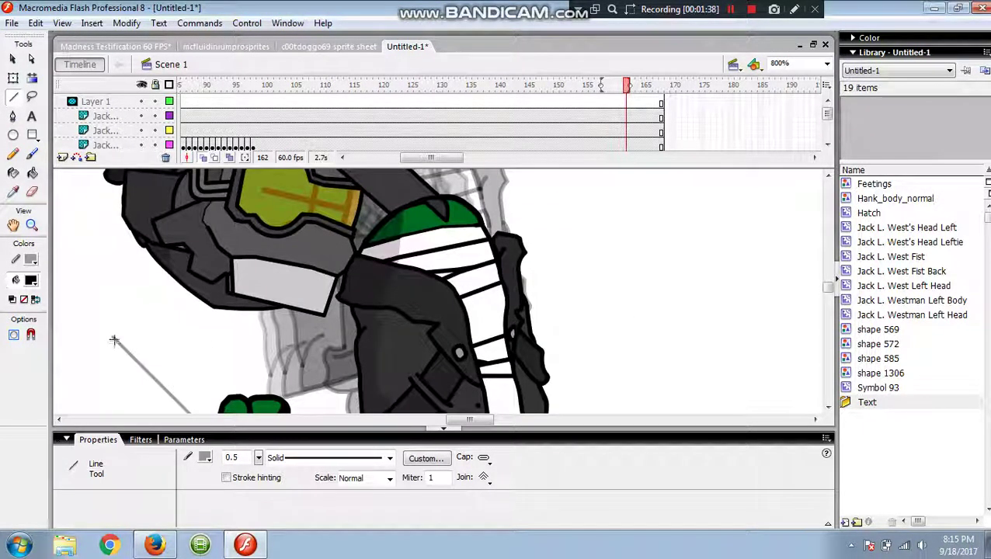
pyautogui.moveTo(109, 194); pyautogui.dragTo(103, 316)
pyautogui.scroll(2, 106, 256)
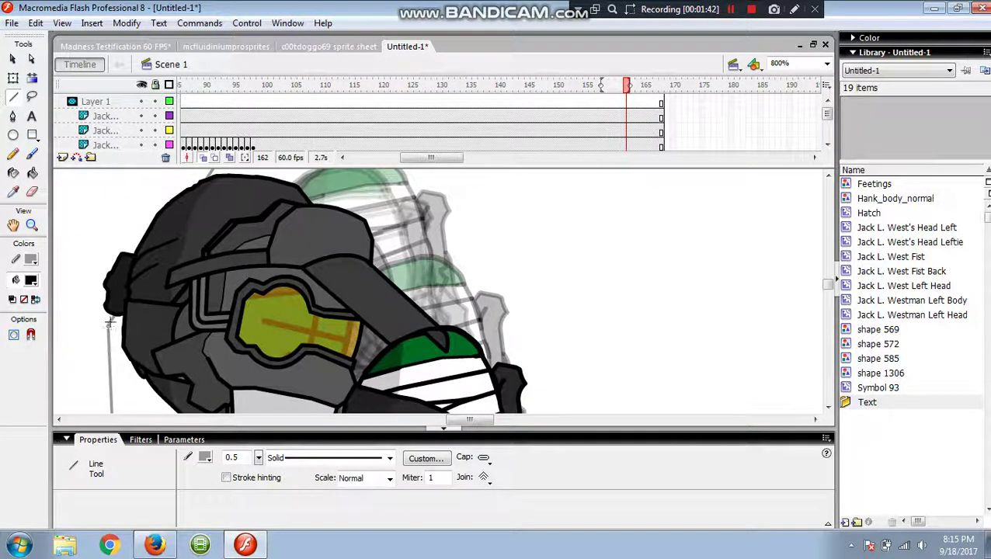
pyautogui.keyDown('ctrl'); pyautogui.click(218, 245); pyautogui.keyUp('ctrl')
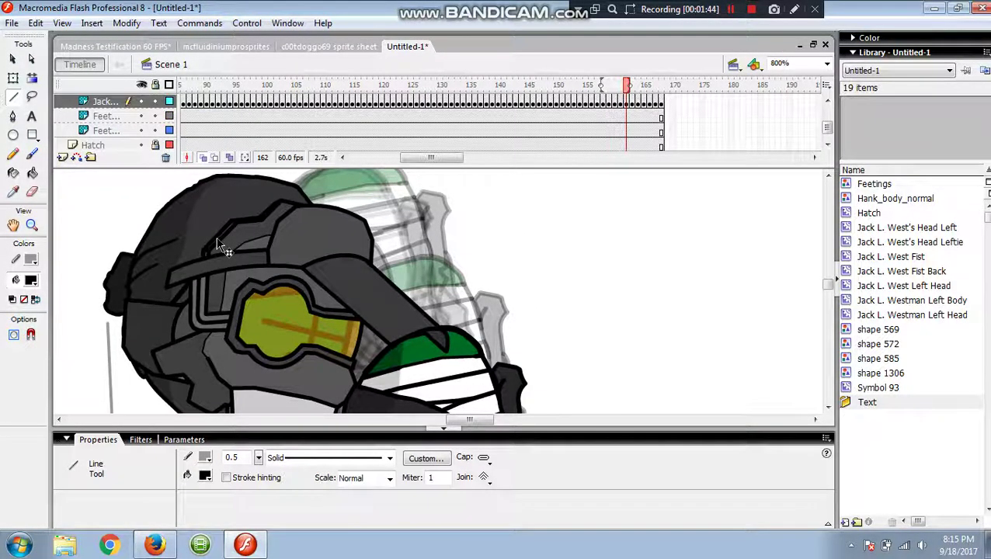
# - Examine the body's descent relative to the hatch by scrubbing between frame 150 and frame 168, ending at frame 163
pyautogui.press('End')
pyautogui.scroll(-5, 218, 241)
pyautogui.scroll(-3, 220, 242)
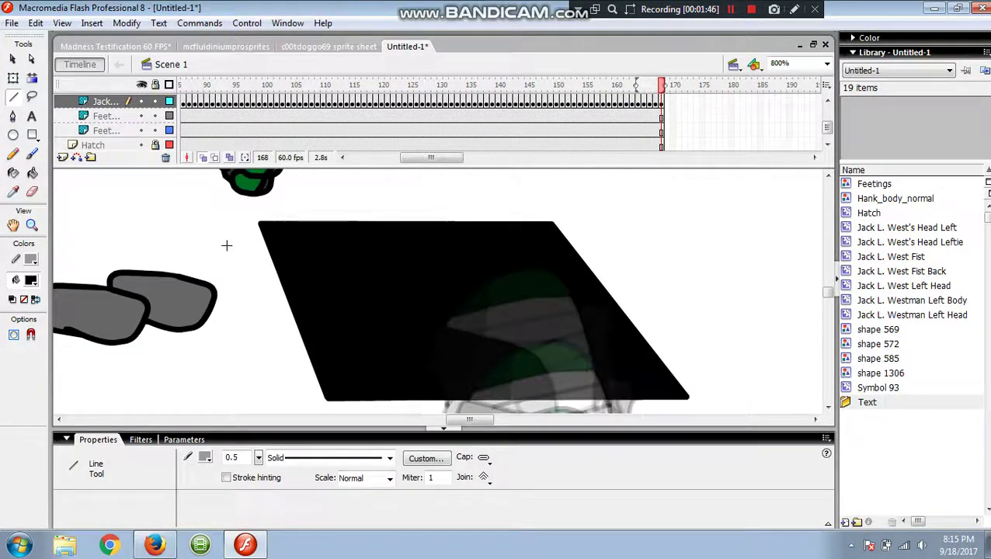
pyautogui.click(559, 104)
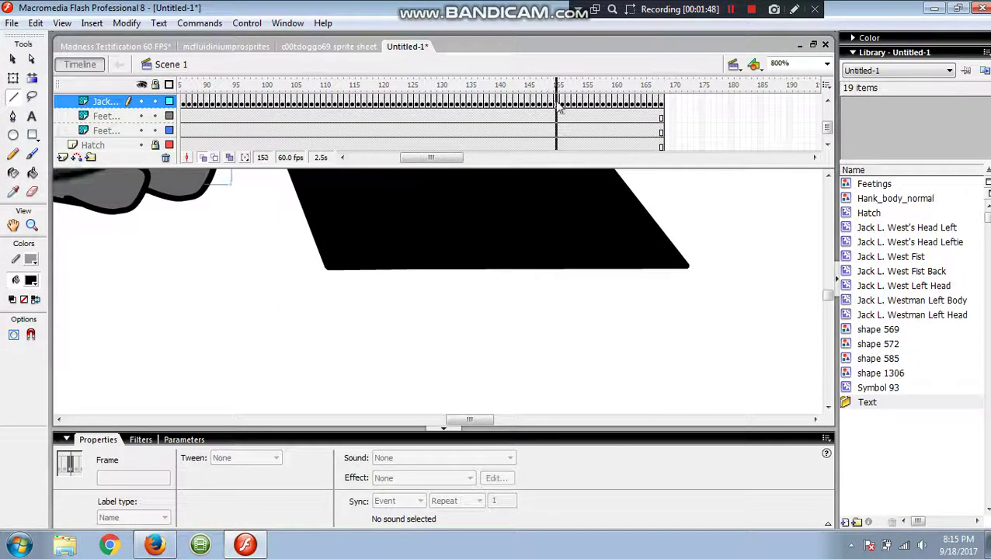
pyautogui.moveTo(828, 130); pyautogui.dragTo(823, 114)
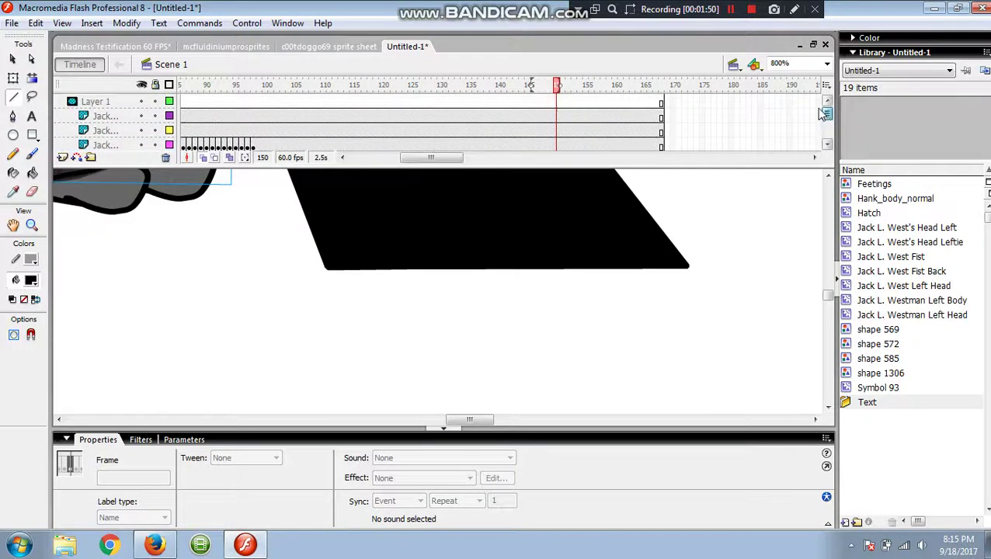
pyautogui.click(567, 102)
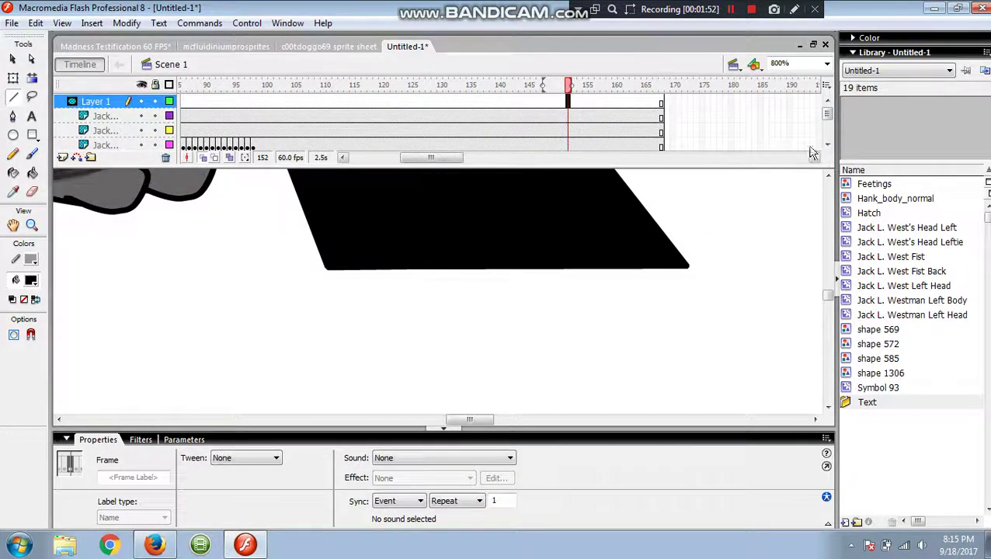
pyautogui.click(828, 176)
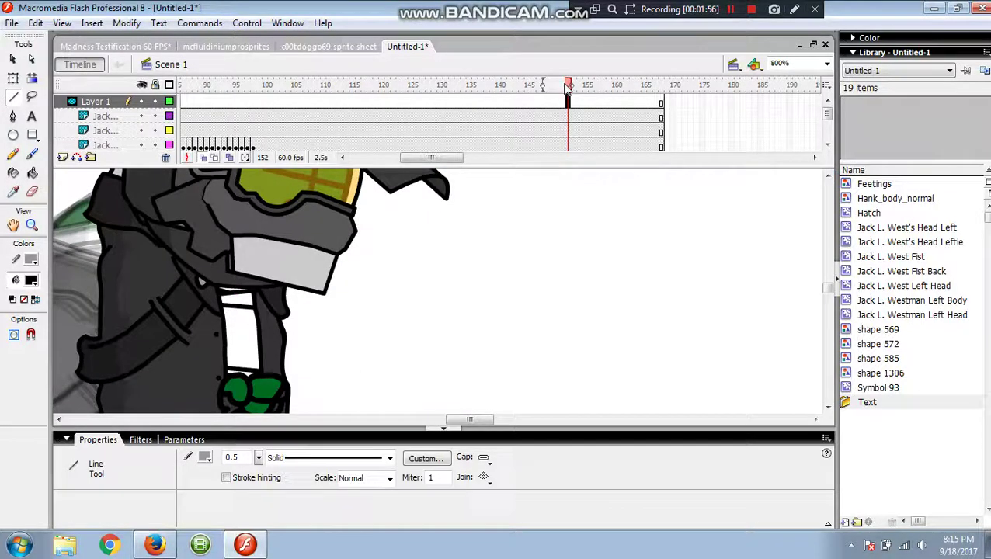
pyautogui.moveTo(567, 87); pyautogui.dragTo(632, 113)
pyautogui.moveTo(828, 114); pyautogui.dragTo(826, 114)
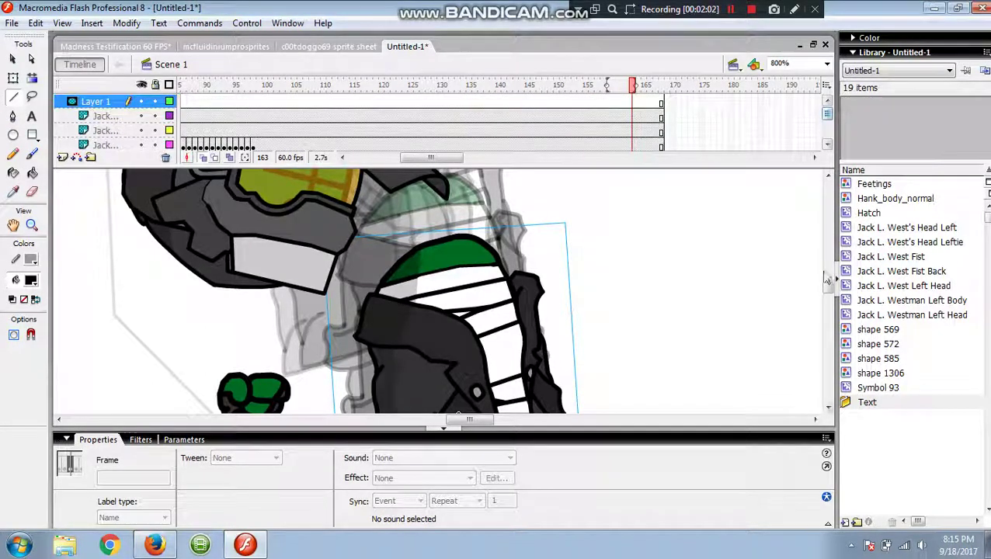
# - Insert a keyframe on the mask layer, Layer 1, at frame 163
pyautogui.moveTo(827, 292); pyautogui.dragTo(824, 303)
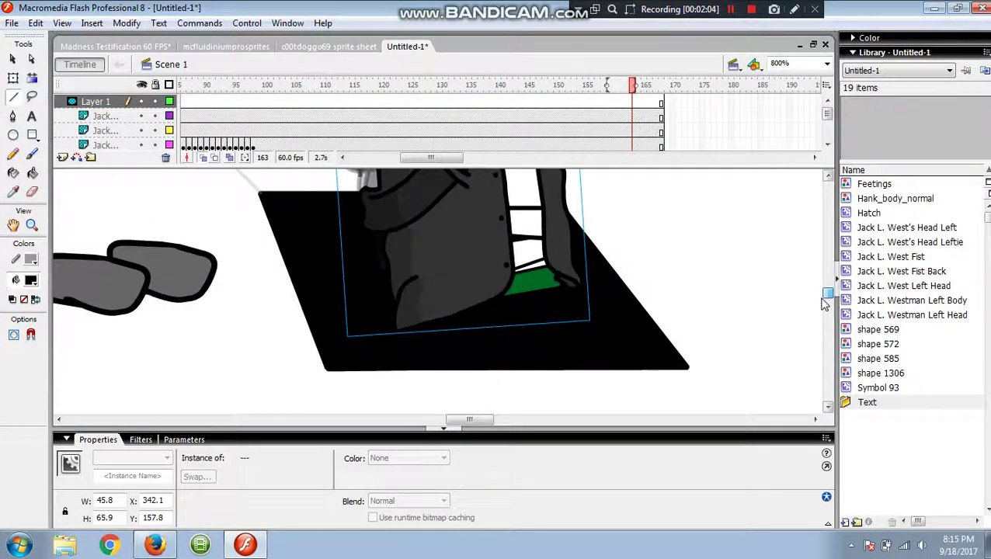
pyautogui.click(143, 273)
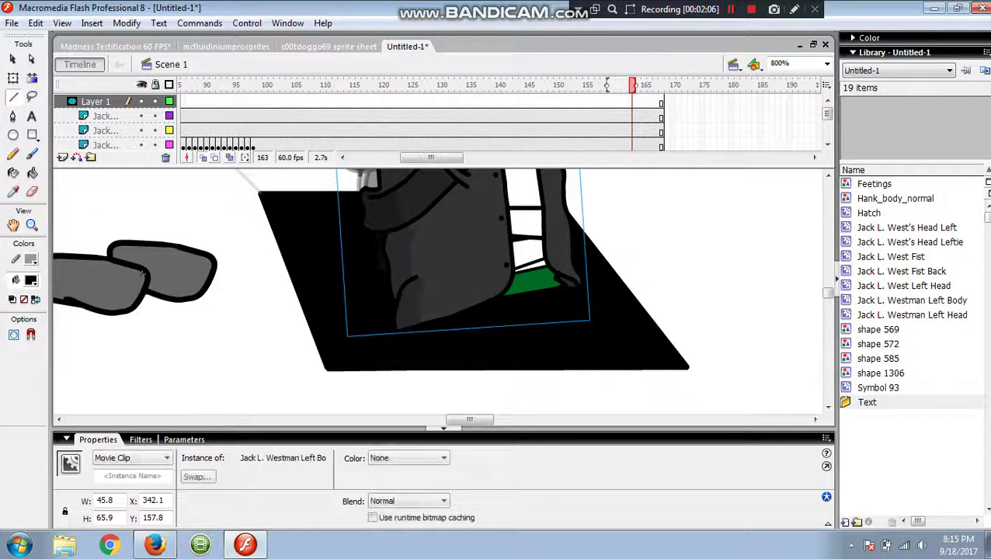
pyautogui.click(223, 277)
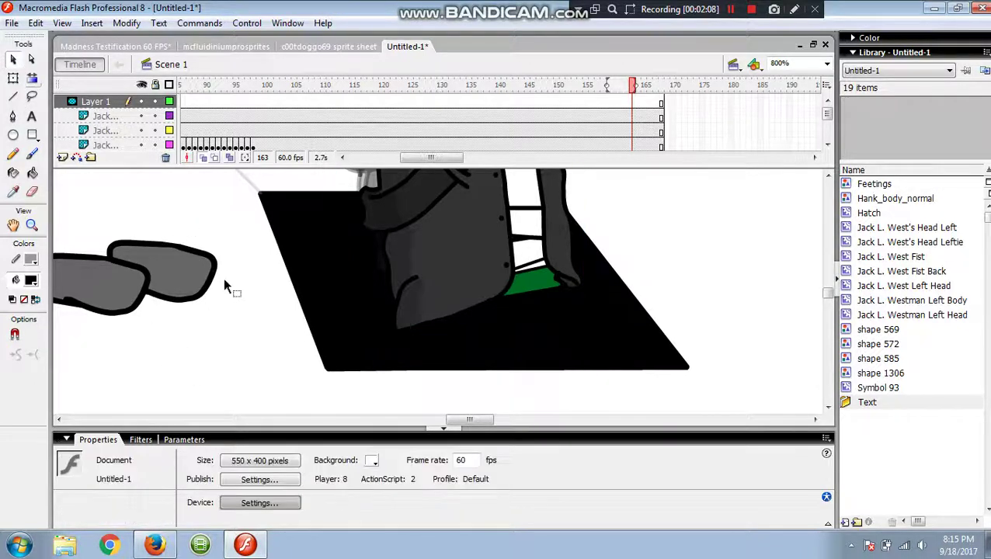
pyautogui.rightClick(632, 102)
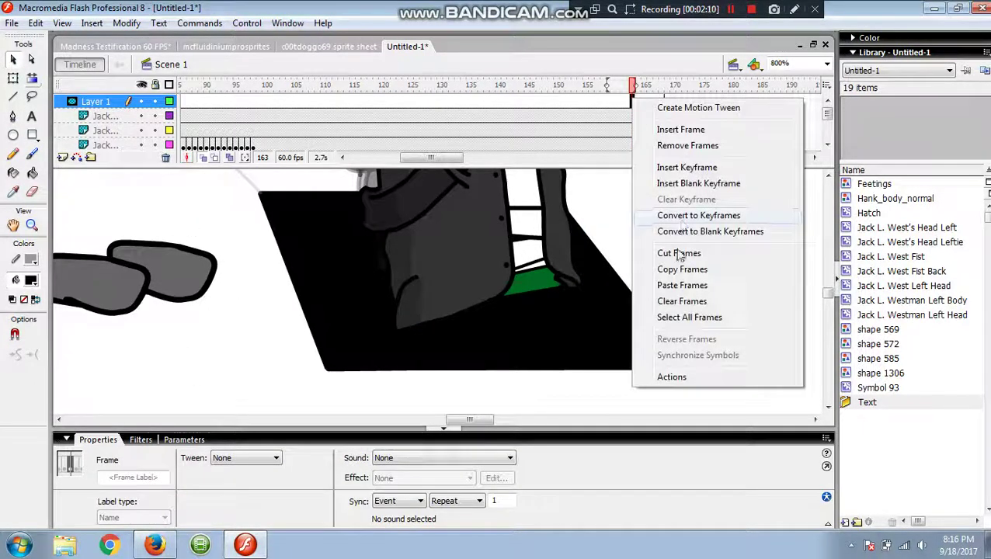
pyautogui.click(685, 172)
pyautogui.click(260, 262)
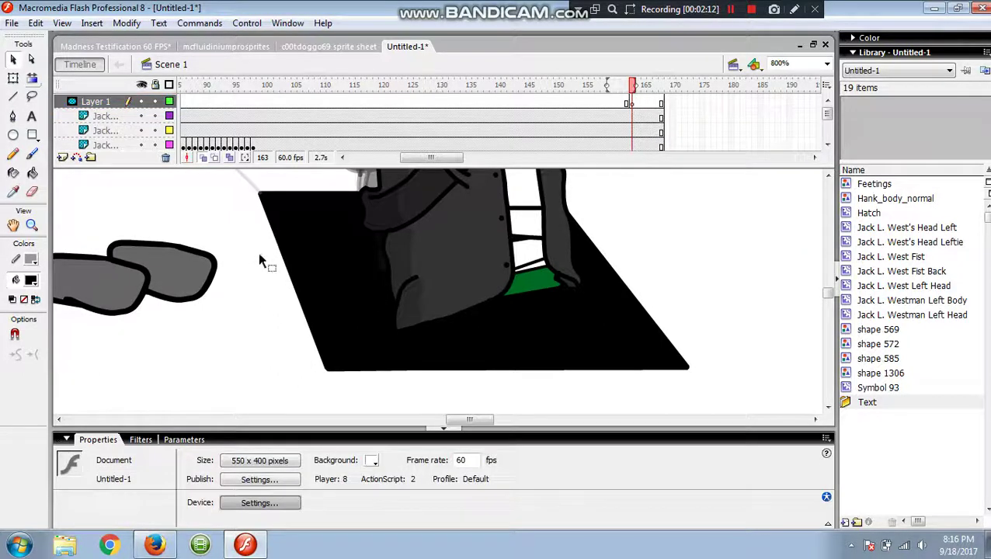
# - Draw connected grey mask lines at frame 163 along the hatch's left slanted edge and up behind the character's head
pyautogui.click(13, 98)
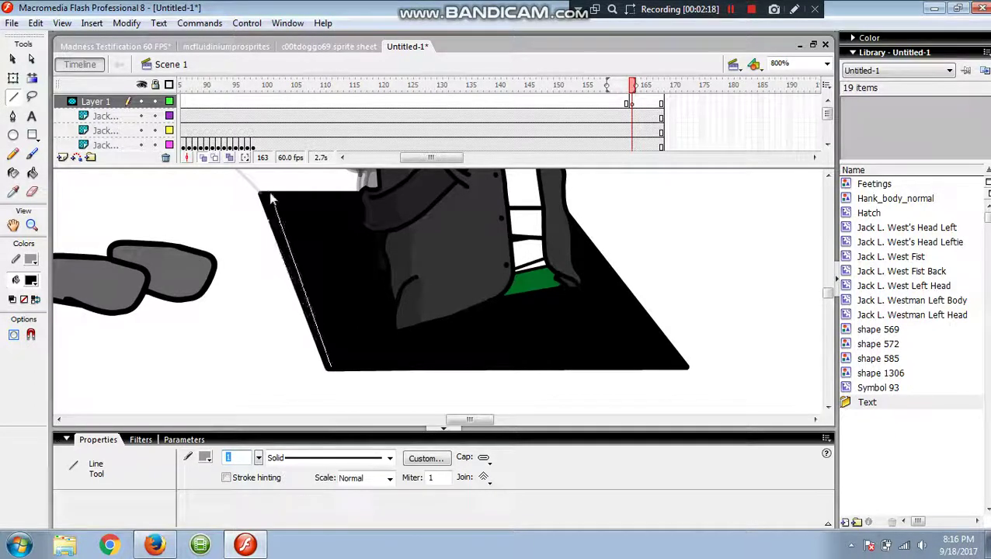
pyautogui.scroll(3, 287, 287)
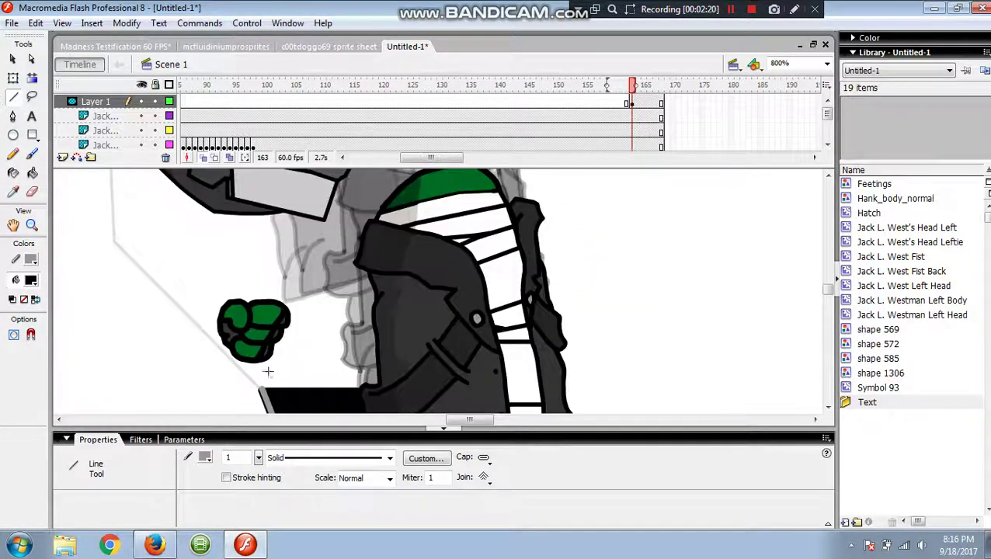
pyautogui.moveTo(108, 341); pyautogui.dragTo(87, 301)
pyautogui.moveTo(68, 201); pyautogui.dragTo(68, 199)
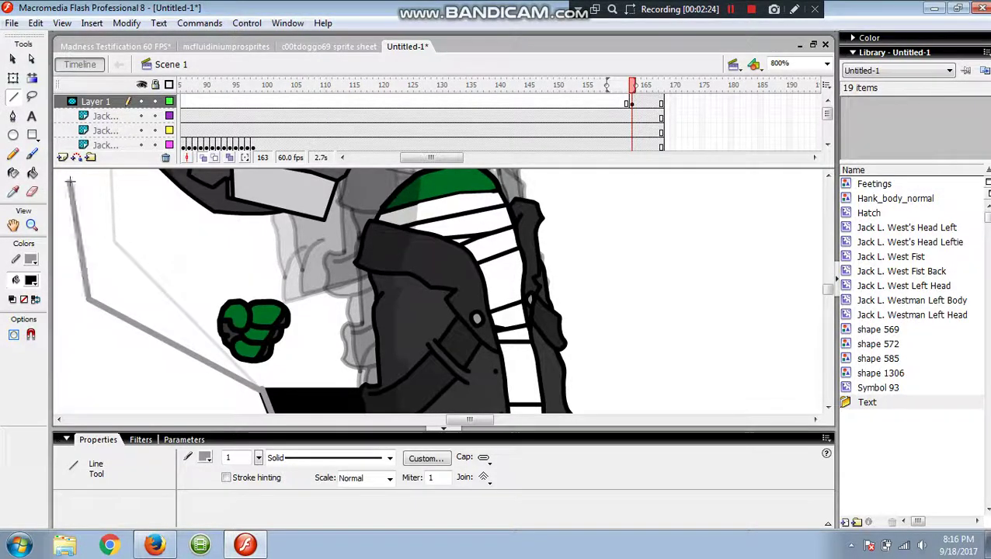
pyautogui.scroll(5, 66, 329)
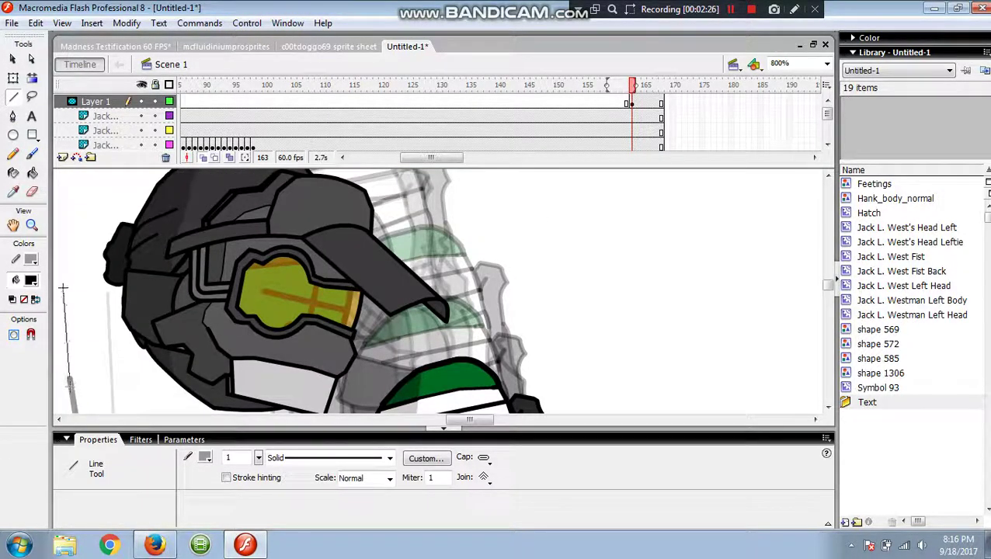
pyautogui.moveTo(63, 288); pyautogui.dragTo(65, 225)
# - Continue the grey mask outline over the top of the head and start down its far right side
pyautogui.scroll(3, 85, 302)
pyautogui.moveTo(68, 336)
pyautogui.mouseDown()
pyautogui.moveTo(122, 280)
pyautogui.moveTo(264, 188)
pyautogui.mouseUp()
pyautogui.moveTo(462, 206); pyautogui.dragTo(761, 236)
pyautogui.scroll(-3, 760, 236)
pyautogui.moveTo(480, 426); pyautogui.dragTo(485, 426)
pyautogui.scroll(4, 507, 372)
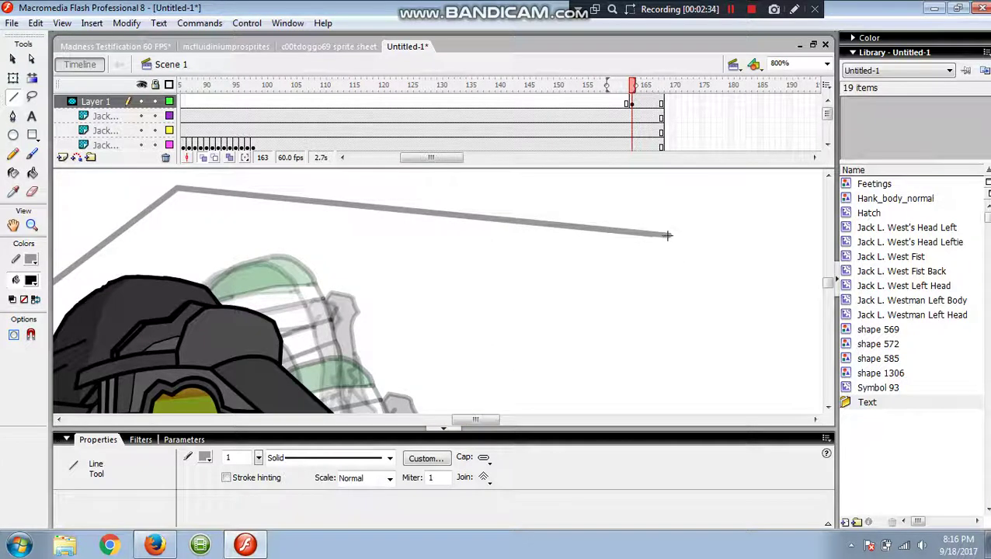
pyautogui.moveTo(668, 236)
pyautogui.mouseDown()
pyautogui.moveTo(744, 418)
pyautogui.moveTo(761, 421)
pyautogui.mouseUp()
# - Extend the mask outline down the right side and close it along the hatch's front edge
pyautogui.scroll(-4, 761, 420)
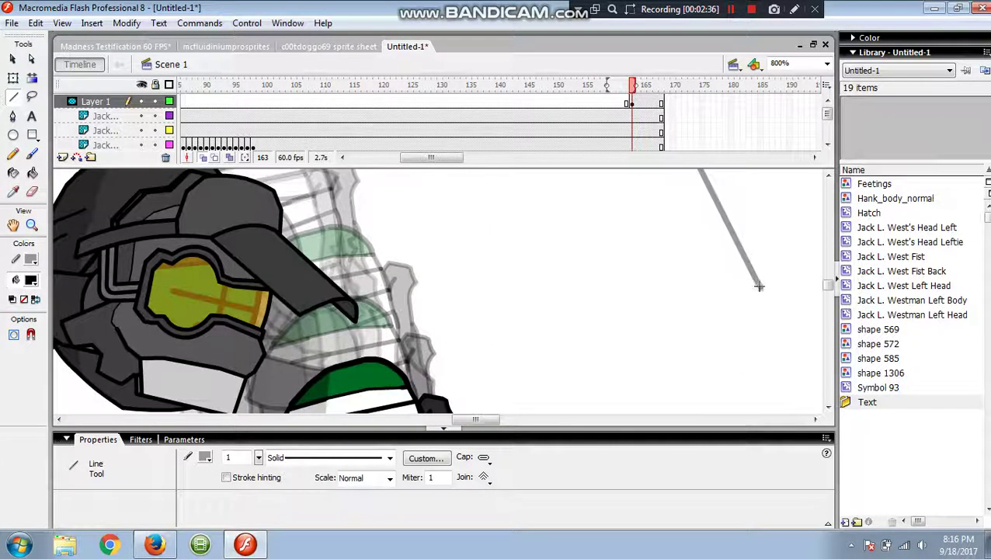
pyautogui.scroll(-3, 787, 412)
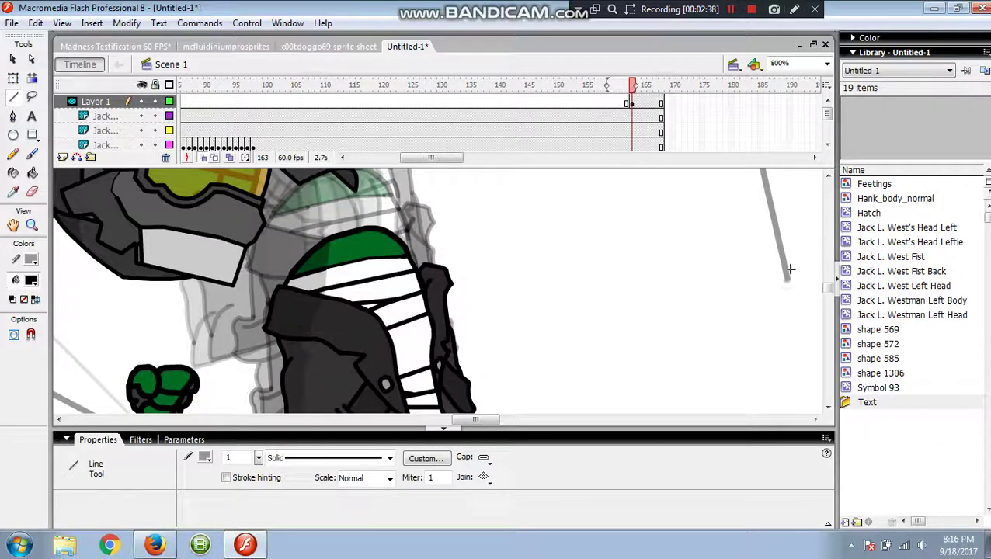
pyautogui.moveTo(799, 390); pyautogui.dragTo(802, 423)
pyautogui.scroll(-3, 779, 352)
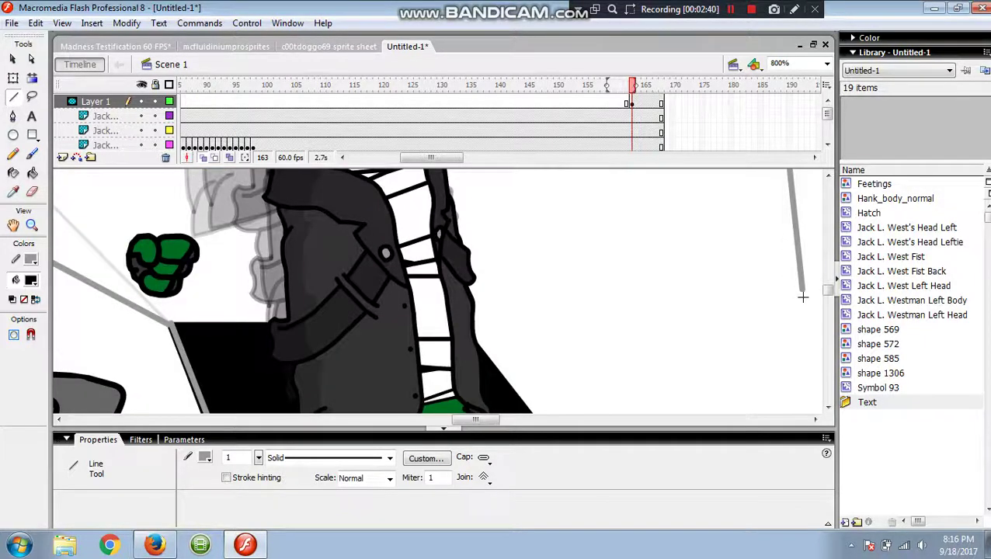
pyautogui.scroll(-2, 802, 297)
pyautogui.moveTo(802, 223)
pyautogui.mouseDown()
pyautogui.moveTo(682, 373)
pyautogui.moveTo(653, 384)
pyautogui.mouseUp()
pyautogui.scroll(-2, 651, 380)
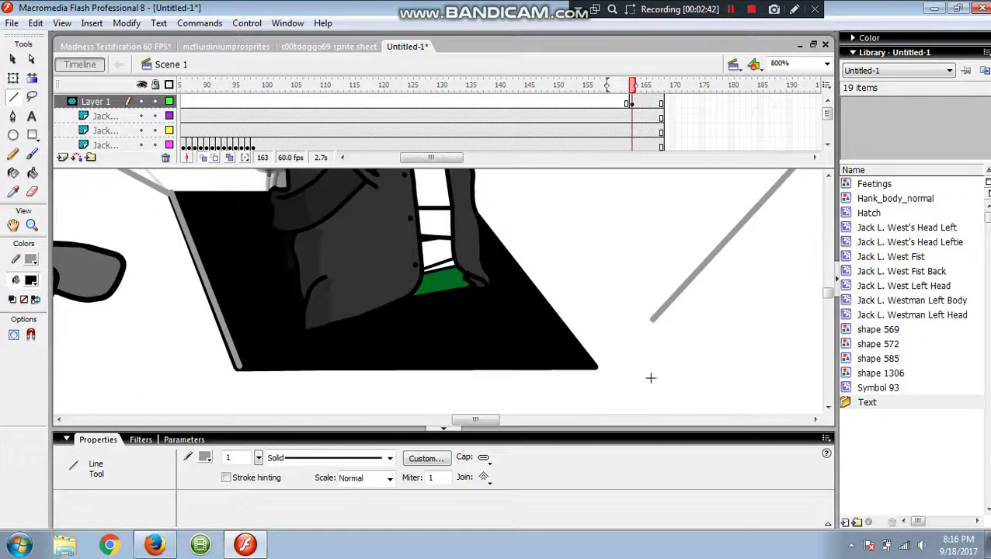
pyautogui.moveTo(652, 325)
pyautogui.mouseDown()
pyautogui.moveTo(626, 354)
pyautogui.moveTo(239, 369)
pyautogui.mouseUp()
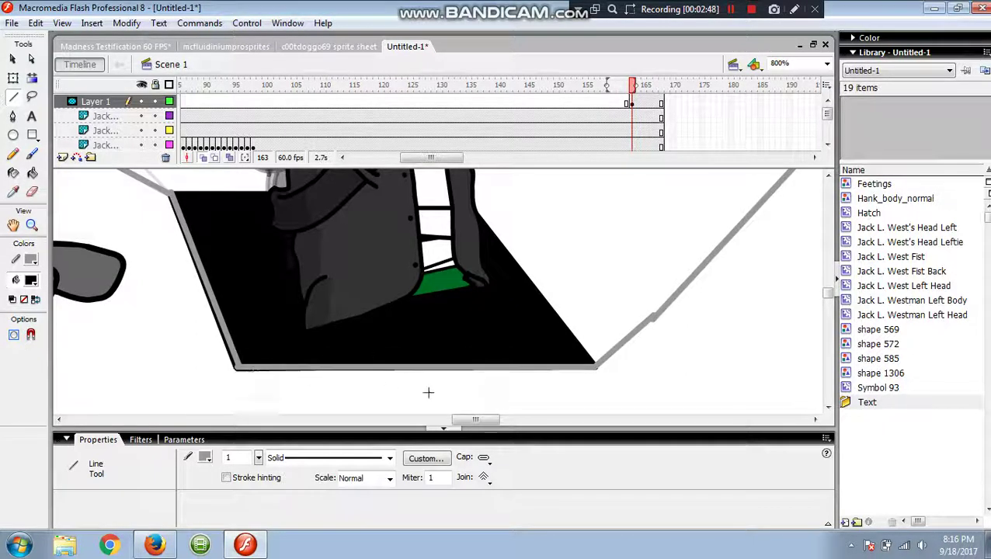
# - Fill the closed mask outline with green #00FF00 at 50% alpha using the Paint Bucket
pyautogui.click(31, 173)
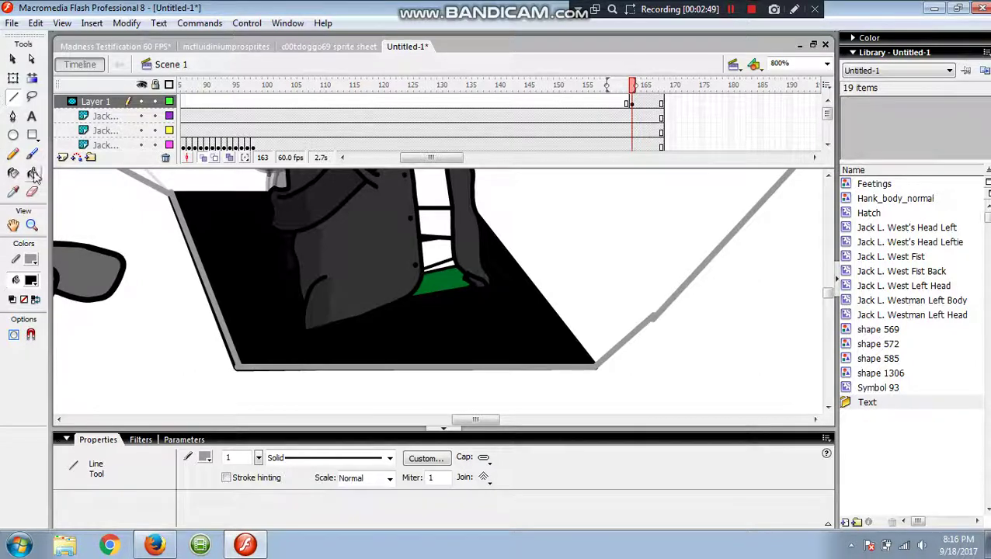
pyautogui.click(205, 476)
pyautogui.click(235, 468)
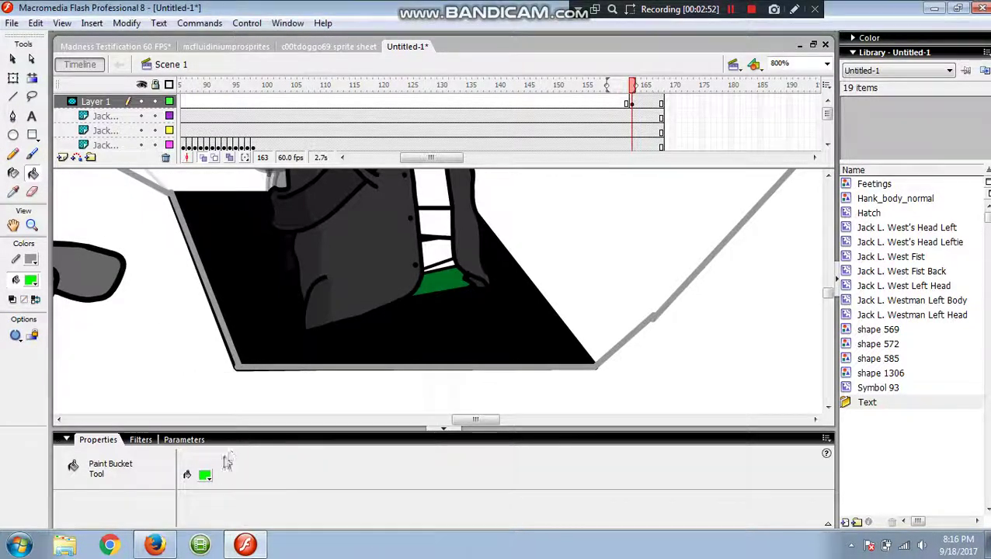
pyautogui.click(205, 476)
pyautogui.click(374, 384)
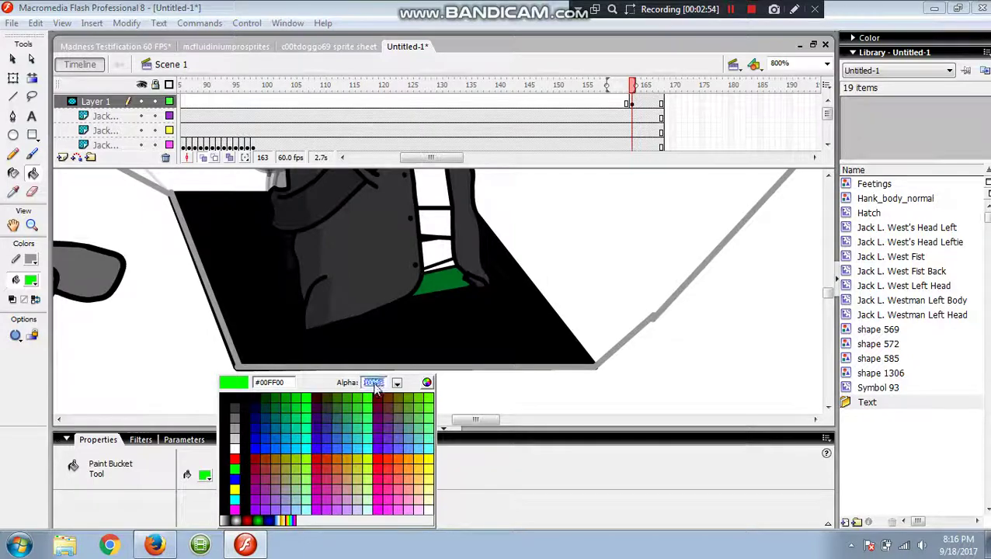
pyautogui.write('50')
pyautogui.press('Return')
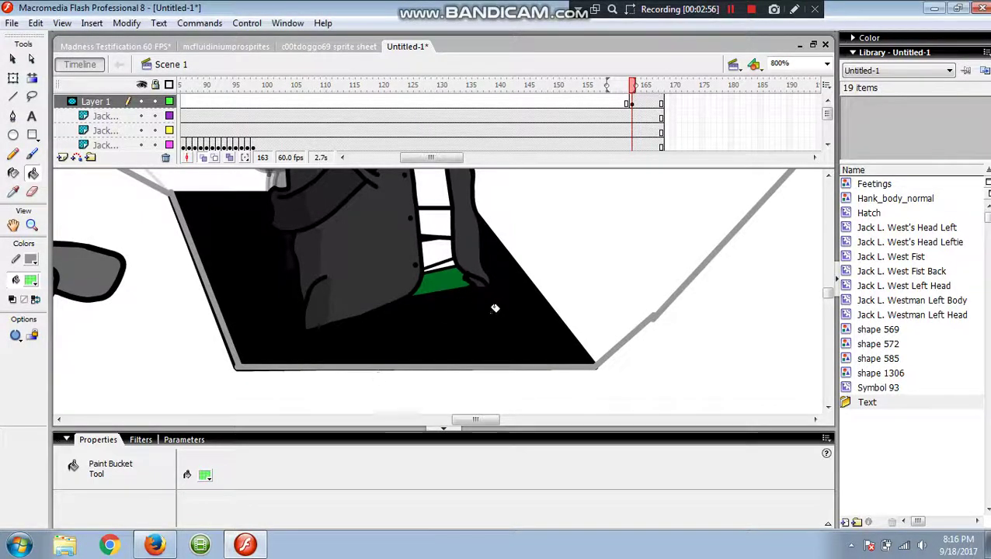
pyautogui.click(494, 308)
pyautogui.scroll(5, 519, 308)
pyautogui.scroll(-3, 474, 319)
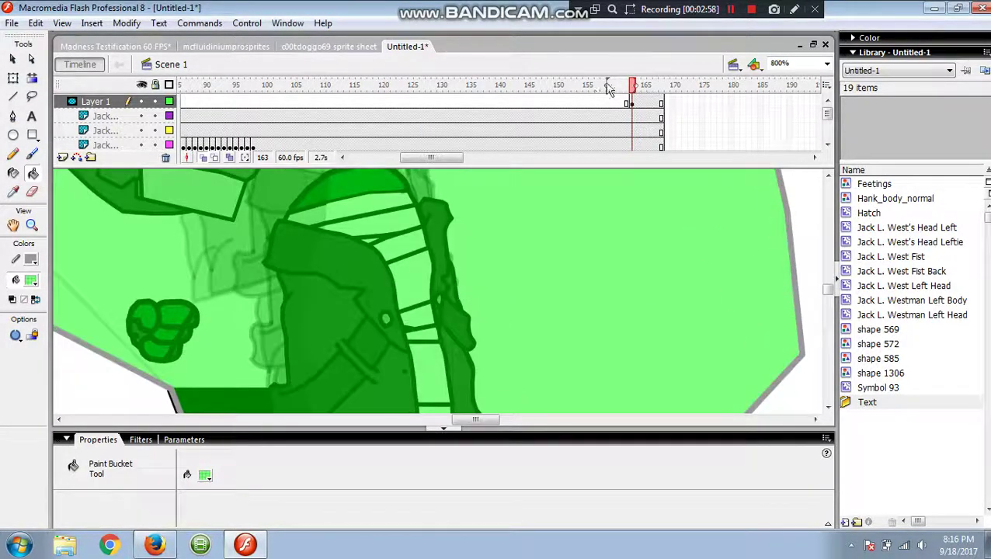
# - Test the movie to examine the character's descent into the hatch, and close the preview
pyautogui.click(247, 23)
pyautogui.click(273, 163)
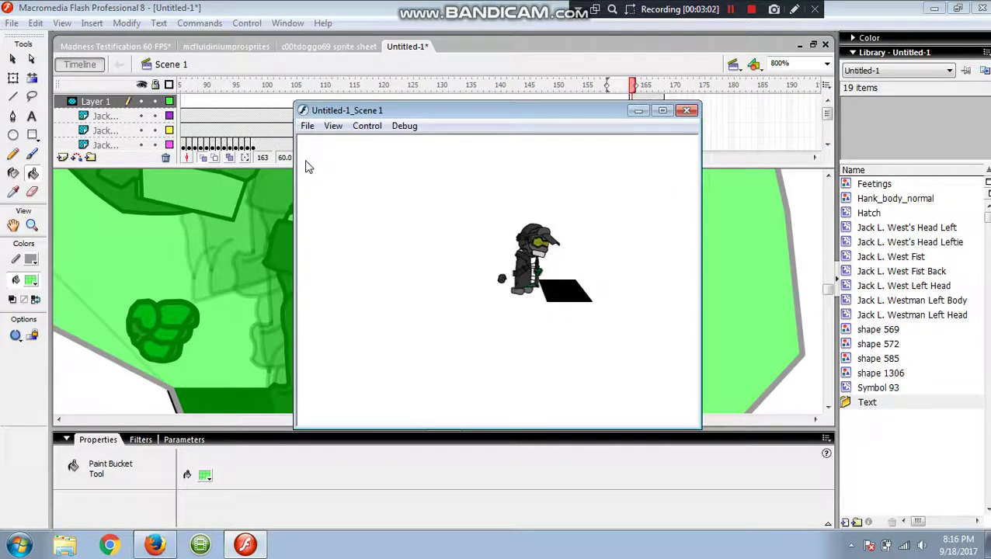
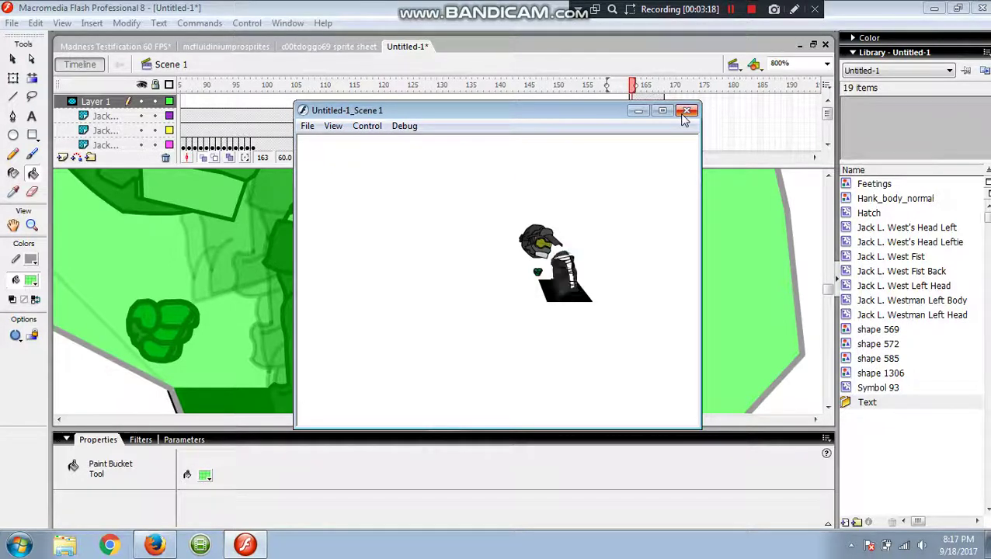
pyautogui.click(734, 9)
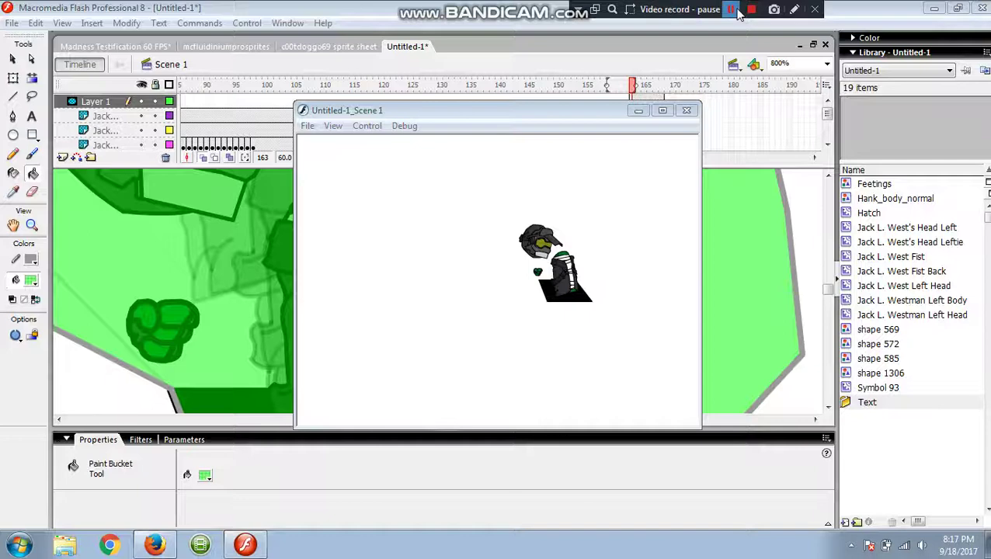
pyautogui.click(401, 299)
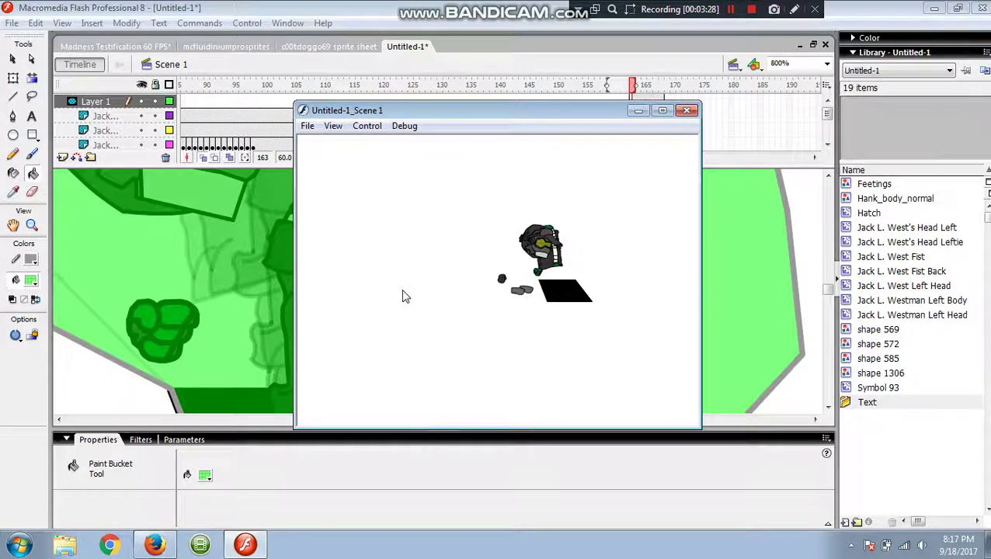
pyautogui.click(687, 111)
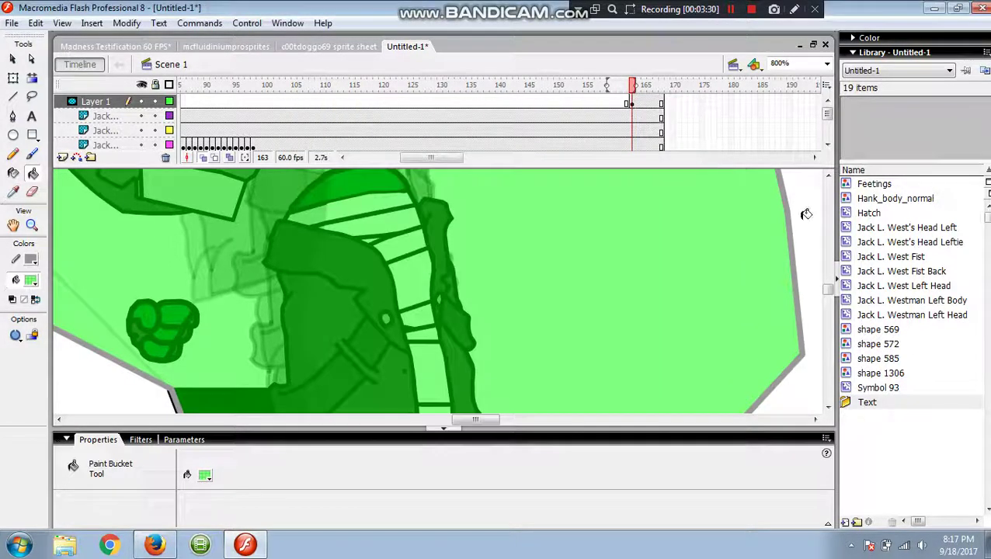
# - Select the head's keyframe at frame 98 and add consecutive keyframes through frame 107, shifting the head left toward the body
pyautogui.moveTo(475, 420); pyautogui.dragTo(453, 420)
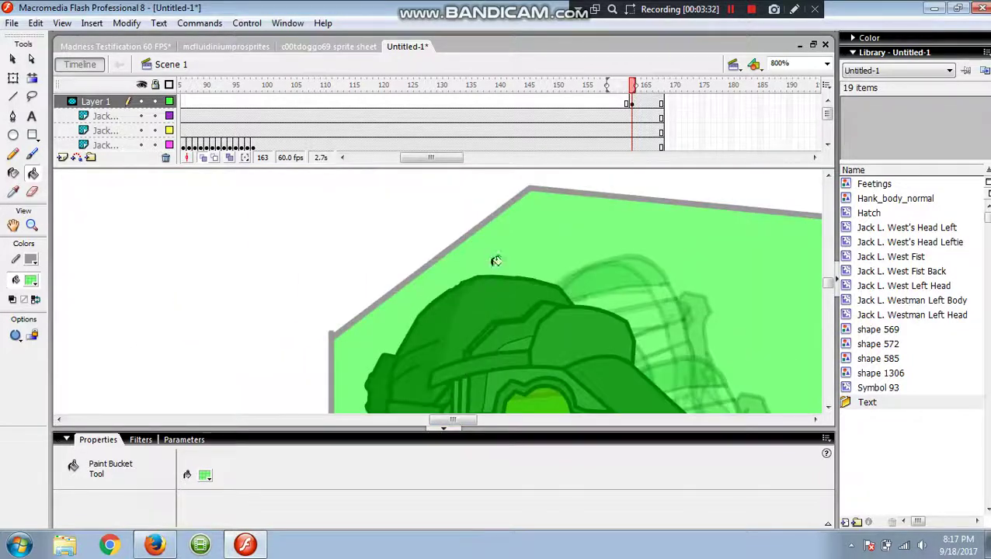
pyautogui.moveTo(633, 88); pyautogui.dragTo(257, 120)
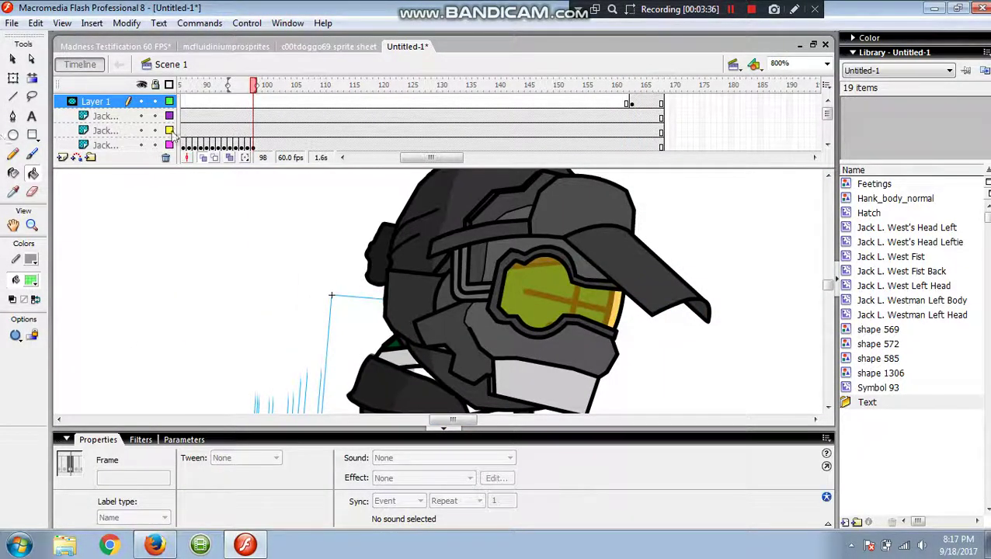
pyautogui.click(11, 60)
pyautogui.click(641, 329)
pyautogui.click(588, 283)
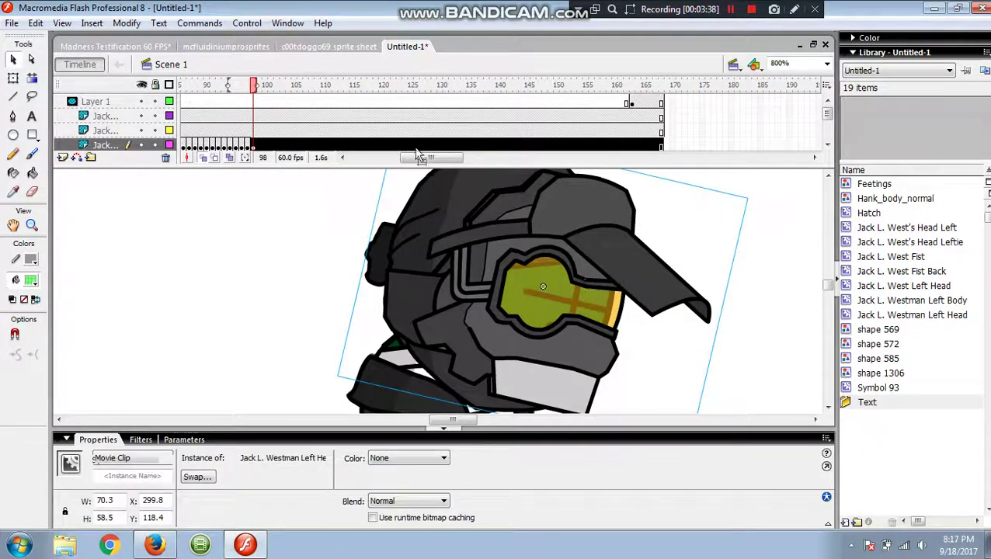
pyautogui.click(259, 145)
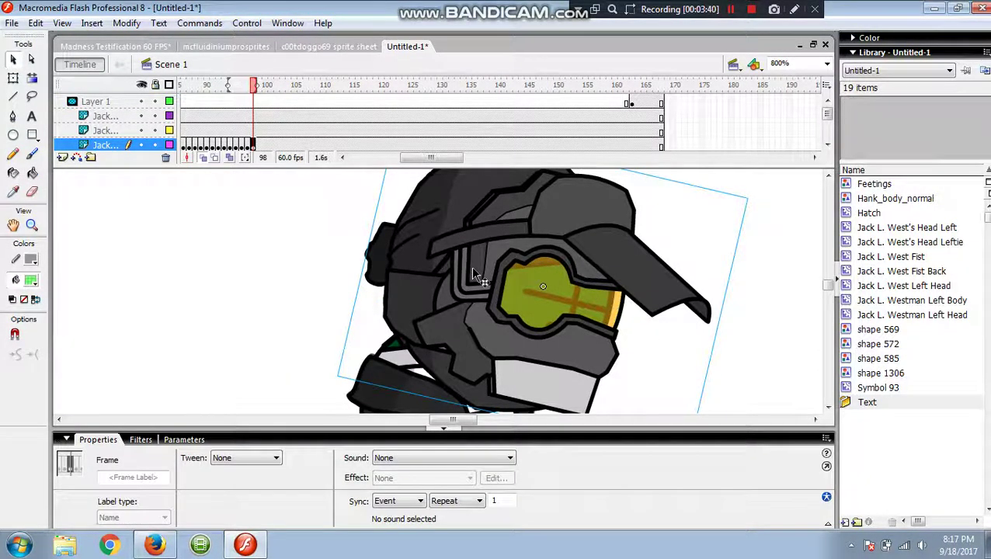
pyautogui.press('F6')
pyautogui.press('F6')
pyautogui.moveTo(482, 277); pyautogui.dragTo(407, 298)
pyautogui.press('F6')
pyautogui.press('F6')
pyautogui.press('F6')
pyautogui.press('F6')
pyautogui.press('F6')
pyautogui.moveTo(407, 300); pyautogui.dragTo(391, 301)
pyautogui.press('F6')
pyautogui.press('F6')
# - Rotate the head counterclockwise with Free Transform over successive keyframes from frame 107 until it sits nearly level
pyautogui.rightClick(392, 301)
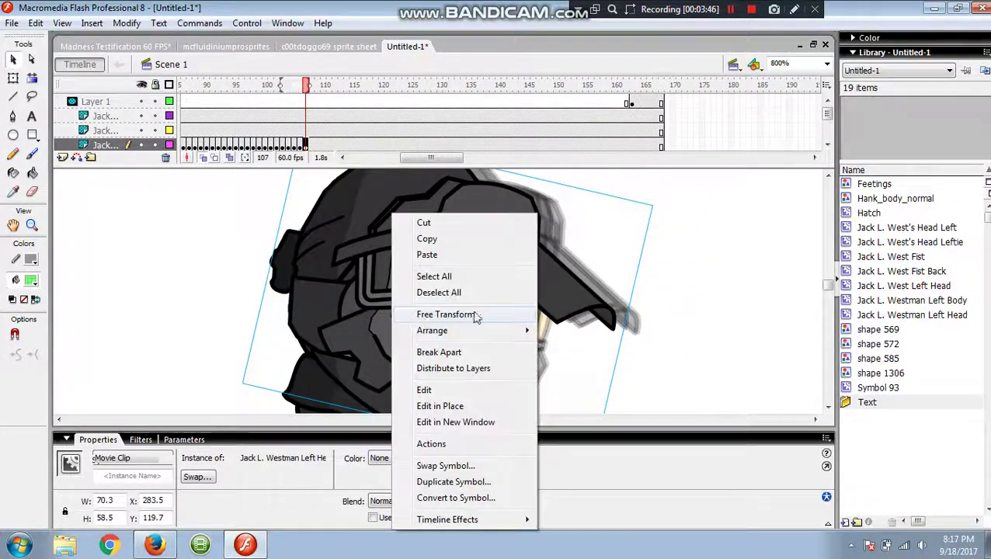
pyautogui.click(475, 316)
pyautogui.click(445, 315)
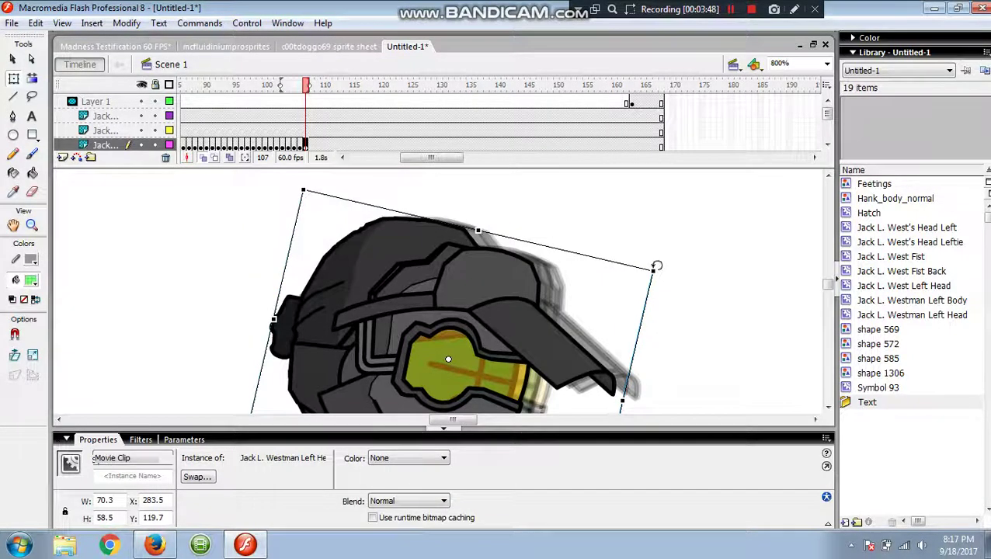
pyautogui.moveTo(657, 266); pyautogui.dragTo(640, 241)
pyautogui.press('F6')
pyautogui.press('F6')
pyautogui.scroll(-1, 625, 253)
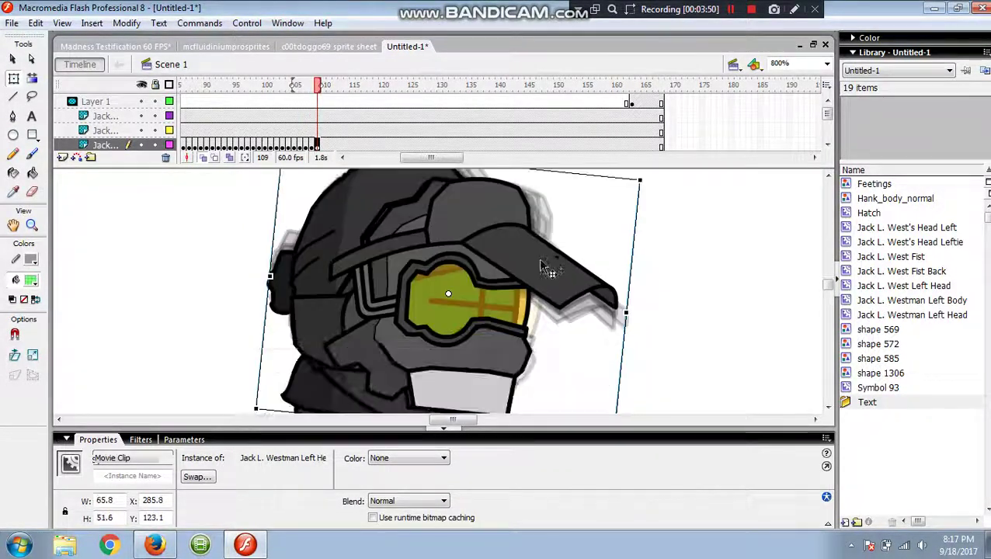
pyautogui.moveTo(650, 177); pyautogui.dragTo(644, 166)
pyautogui.press('F6')
# - Add head keyframes through frame 117, easing the head slightly further left over the body
pyautogui.scroll(-2, 467, 268)
pyautogui.press('F6')
pyautogui.press('F6')
pyautogui.press('F6')
pyautogui.moveTo(463, 258); pyautogui.dragTo(455, 257)
pyautogui.press('F6')
pyautogui.press('F6')
pyautogui.moveTo(451, 257); pyautogui.dragTo(437, 259)
pyautogui.press('F6')
pyautogui.press('F6')
pyautogui.press('F6')
pyautogui.press('F6')
pyautogui.press('F6')
pyautogui.press('F6')
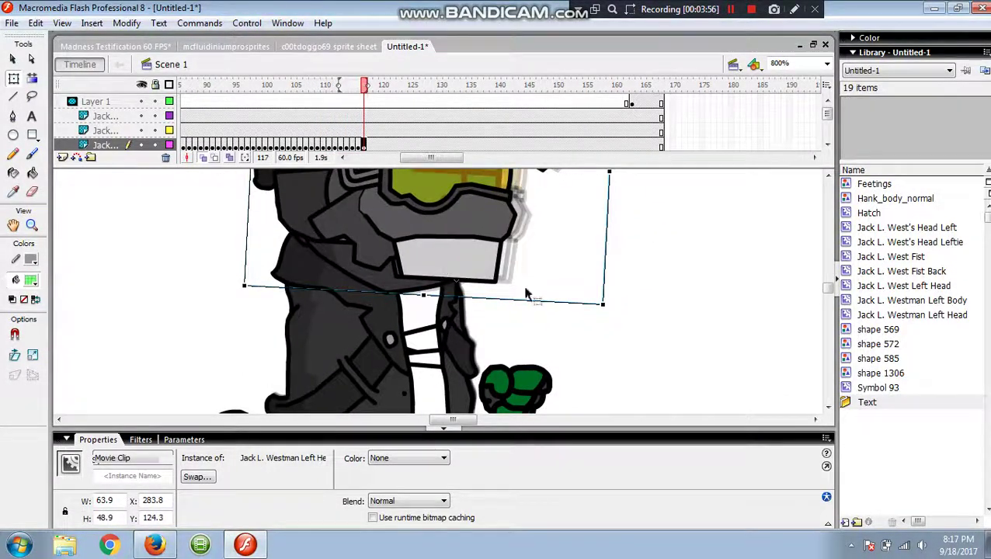
# - Add consecutive head keyframes through frame 149, keeping the head drifting slowly left with the body
pyautogui.press('F6')
pyautogui.press('F6')
pyautogui.press('F6')
pyautogui.press('F6')
pyautogui.press('F6')
pyautogui.press('F6')
pyautogui.press('F6')
pyautogui.press('F6')
pyautogui.press('F6')
pyautogui.press('F6')
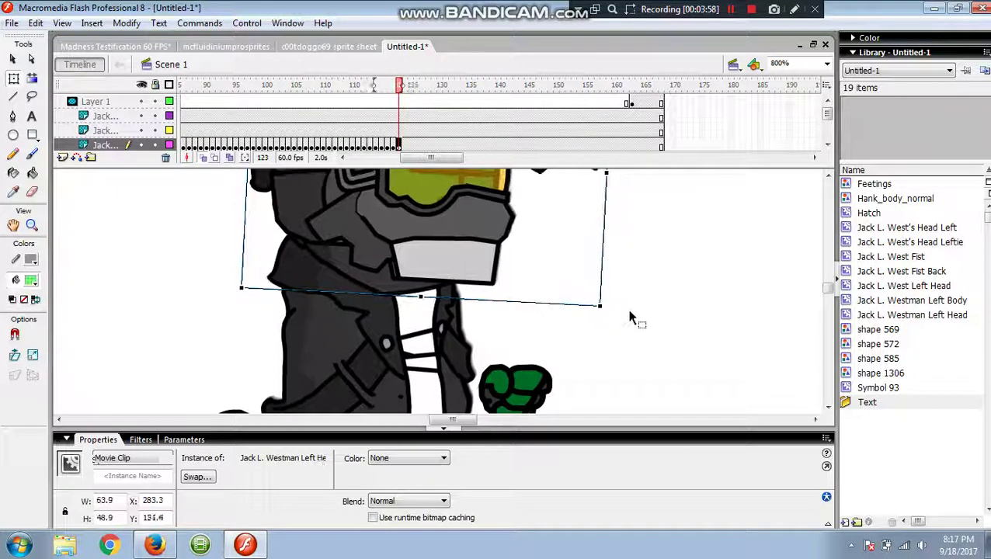
pyautogui.press('F6')
pyautogui.press('F6')
pyautogui.press('F6')
pyautogui.press('F6')
pyautogui.press('F6')
pyautogui.press('F6')
pyautogui.press('F6')
pyautogui.press('F6')
pyautogui.press('F6')
pyautogui.press('F6')
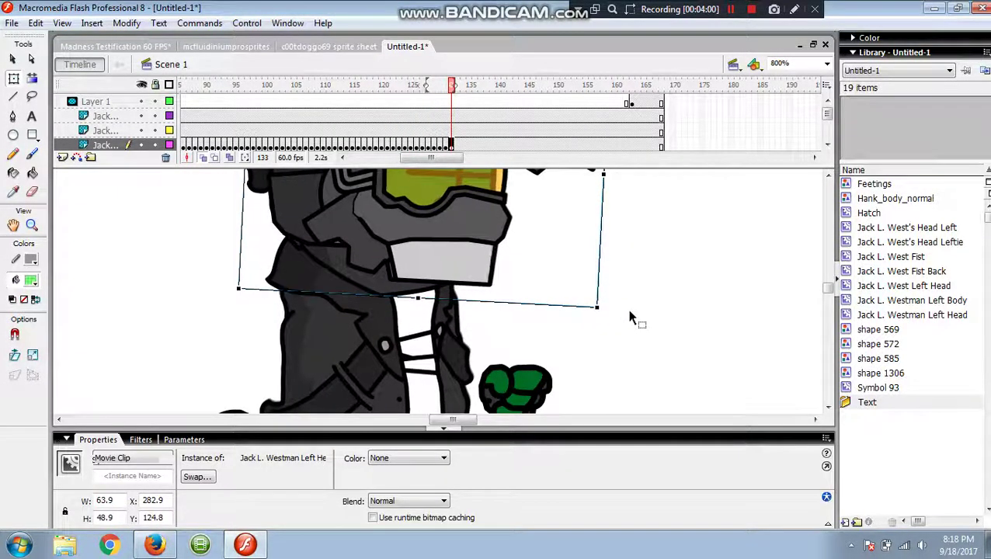
pyautogui.press('F6')
pyautogui.press('F6')
pyautogui.press('F6')
pyautogui.press('F6')
pyautogui.press('F6')
pyautogui.press('F6')
pyautogui.press('F6')
pyautogui.press('F6')
pyautogui.press('F6')
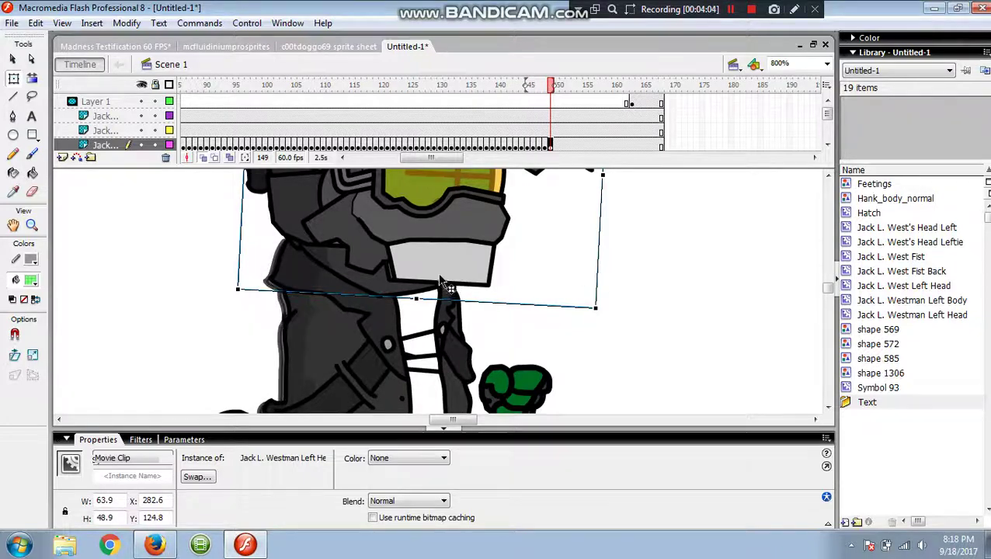
# - Add head keyframes through frame 152, moving the head up and to the right to follow the body's jump
pyautogui.press('F6')
pyautogui.moveTo(442, 279); pyautogui.dragTo(456, 268)
pyautogui.press('F6')
pyautogui.moveTo(456, 268); pyautogui.dragTo(510, 197)
pyautogui.press('F6')
pyautogui.scroll(3, 510, 222)
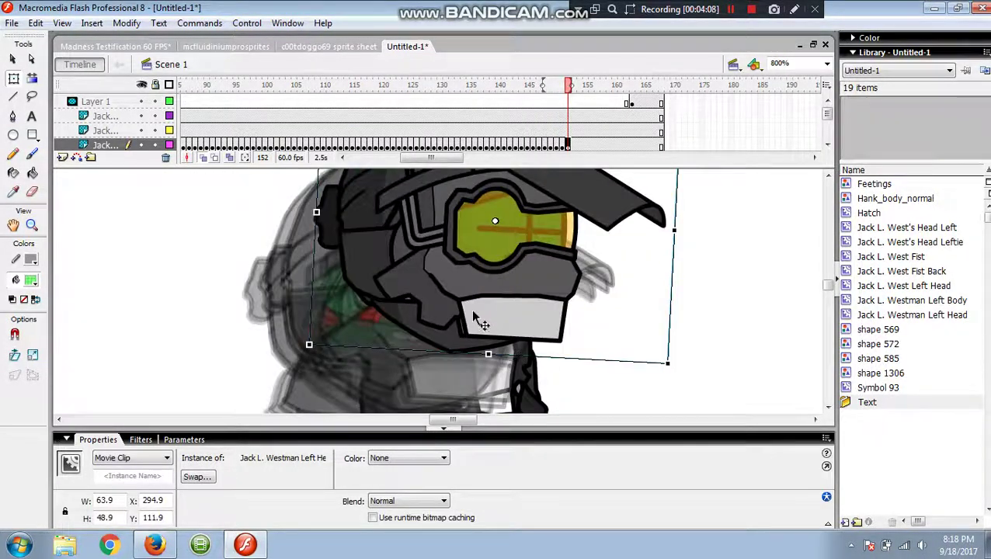
# - Add head keyframes from frame 153 through frame 159, shifting the head further up and right over the jumping body
pyautogui.press('F6')
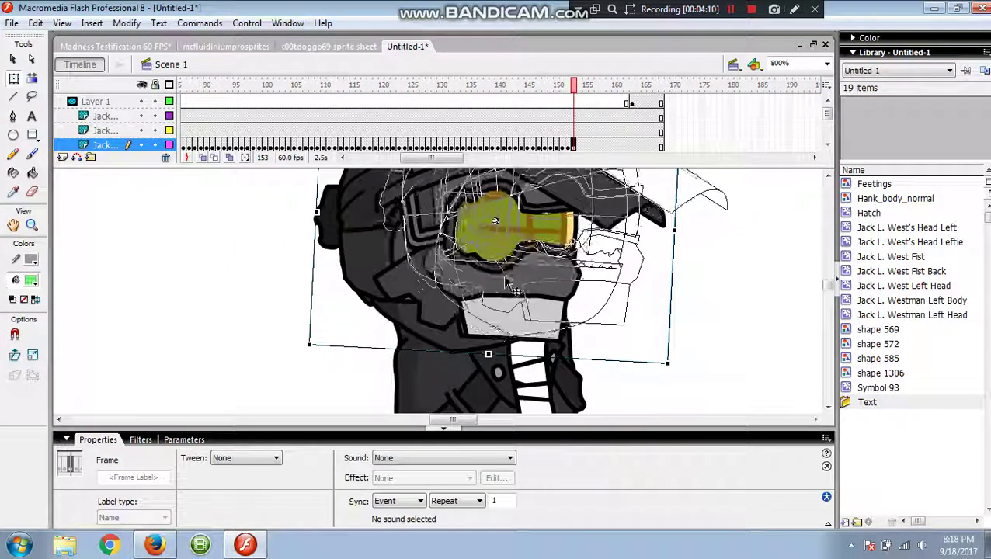
pyautogui.moveTo(438, 294); pyautogui.dragTo(624, 214)
pyautogui.press('F6')
pyautogui.press('F6')
pyautogui.press('F6')
pyautogui.press('F6')
pyautogui.press('F6')
pyautogui.press('F6')
pyautogui.scroll(2, 460, 173)
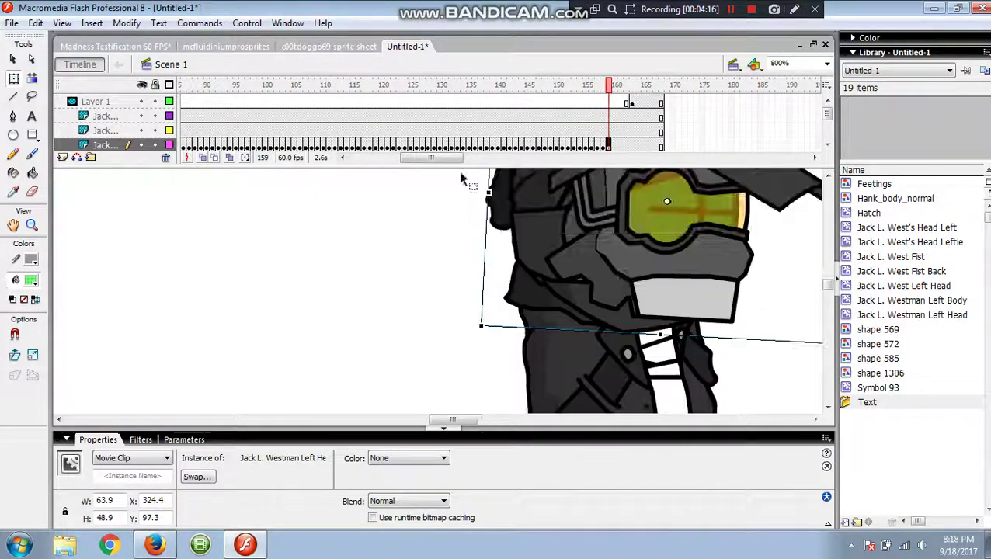
# - Turn on onion skinning and add head keyframes through frame 163, moving the head down and right as the body falls
pyautogui.click(203, 158)
pyautogui.press('F6')
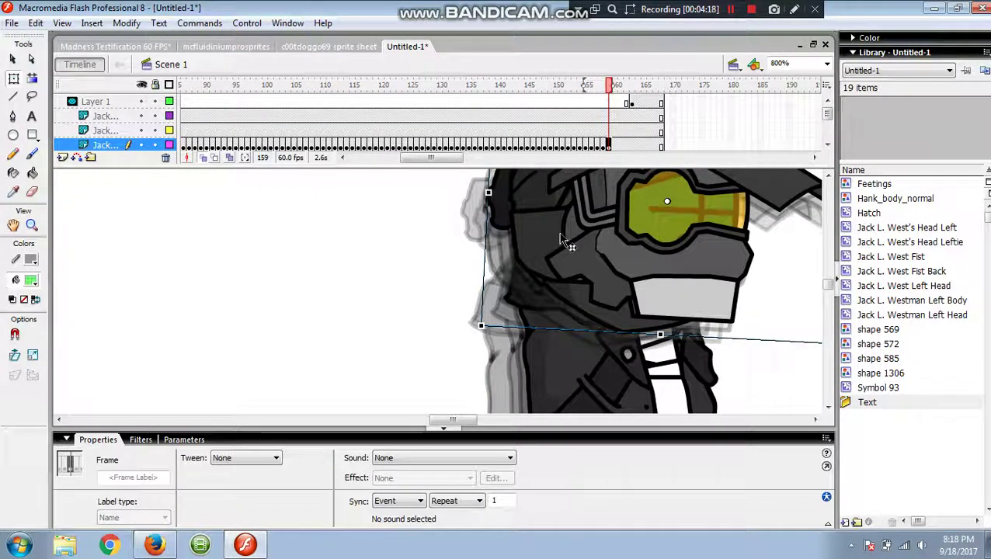
pyautogui.moveTo(646, 284); pyautogui.dragTo(724, 341)
pyautogui.press('F6')
pyautogui.press('F6')
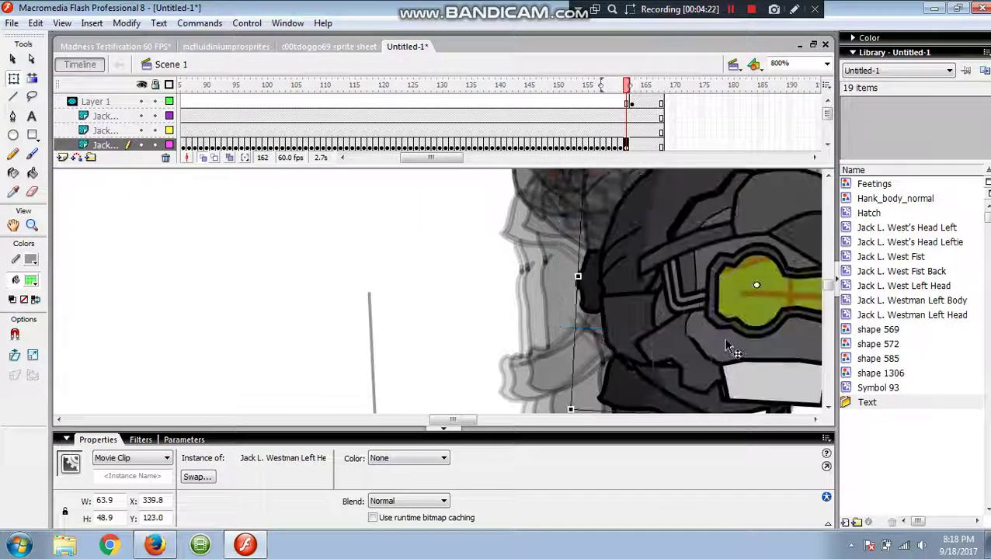
pyautogui.scroll(-1, 728, 330)
pyautogui.press('F6')
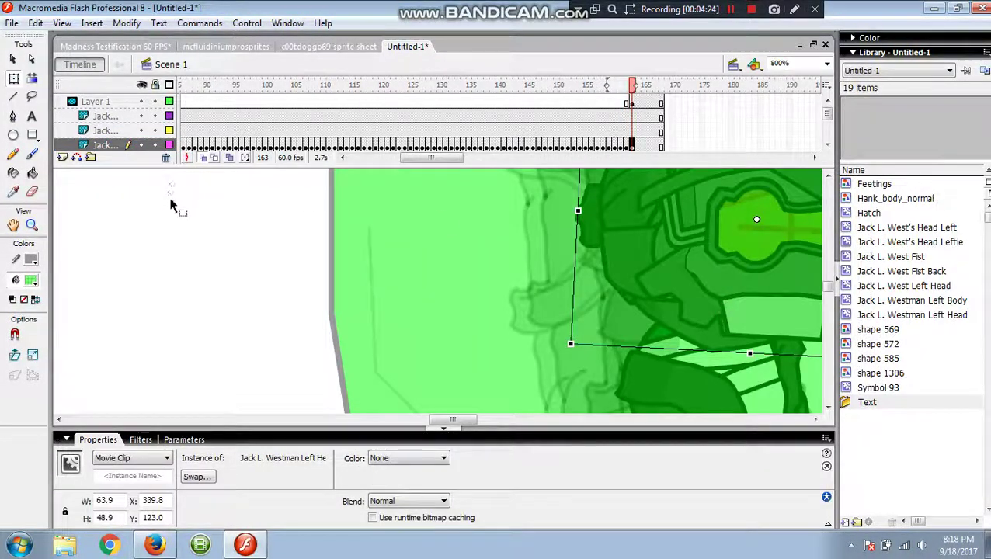
# - Hide the Layer 1 mask and lower the head onto the body at frame 163
pyautogui.click(141, 101)
pyautogui.moveTo(450, 421); pyautogui.dragTo(463, 421)
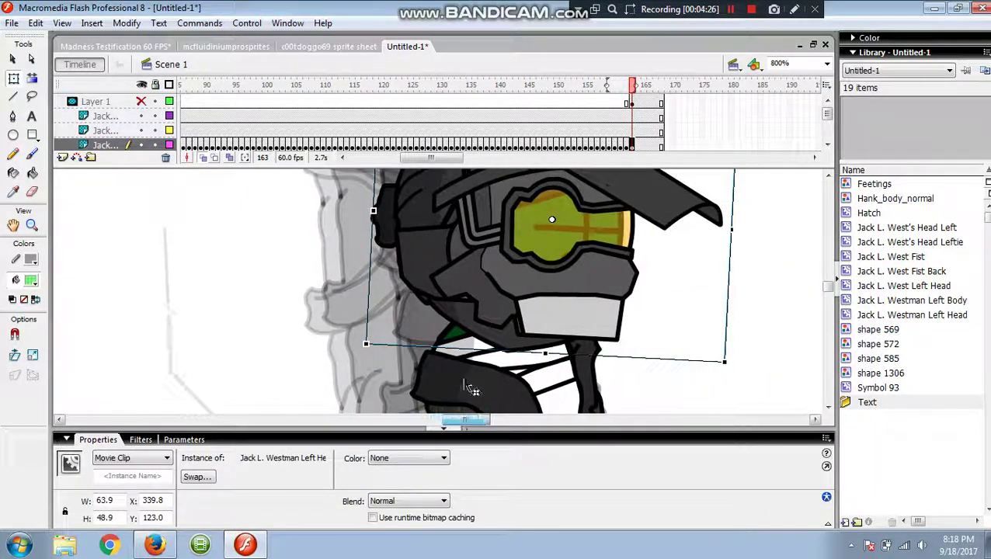
pyautogui.scroll(-3, 474, 380)
pyautogui.scroll(1, 501, 232)
pyautogui.moveTo(511, 205); pyautogui.dragTo(516, 245)
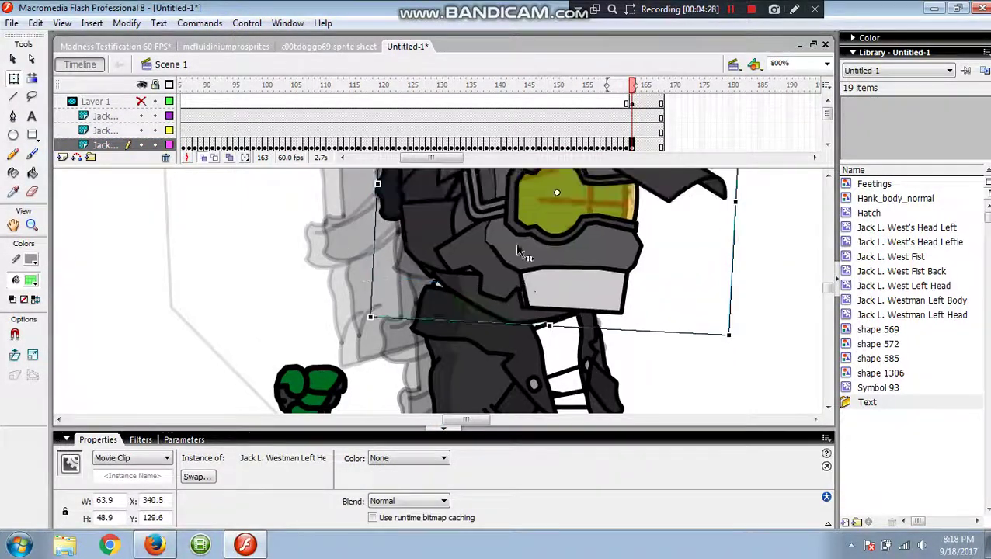
# - Add a head keyframe at frame 164 and move the head down over the hatch opening onto the body
pyautogui.press('F6')
pyautogui.moveTo(528, 283); pyautogui.dragTo(565, 380)
pyautogui.scroll(-2, 565, 380)
pyautogui.moveTo(559, 202); pyautogui.dragTo(588, 371)
pyautogui.scroll(-1, 487, 241)
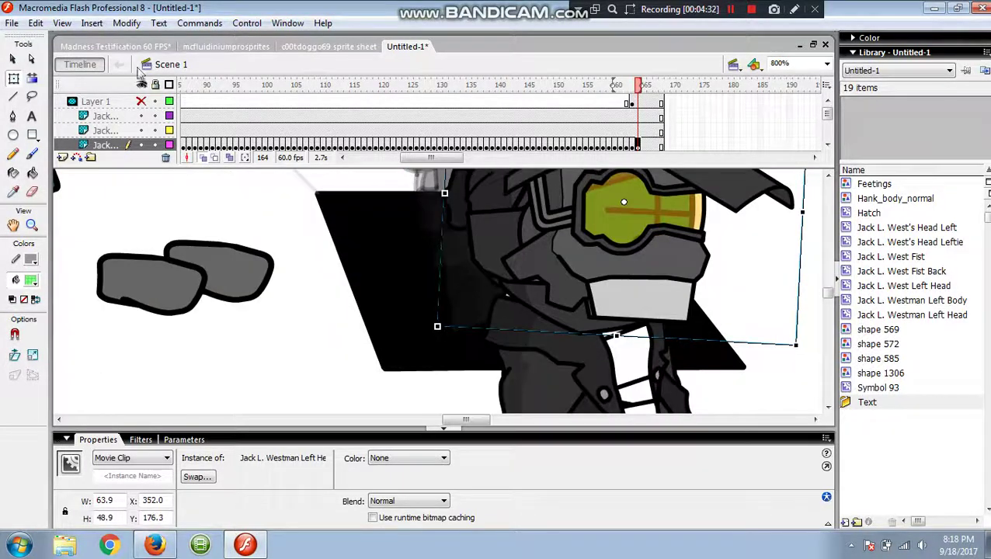
# - Show the mask and lock the layers briefly to check how the mask covers the character at frame 164
pyautogui.click(155, 149)
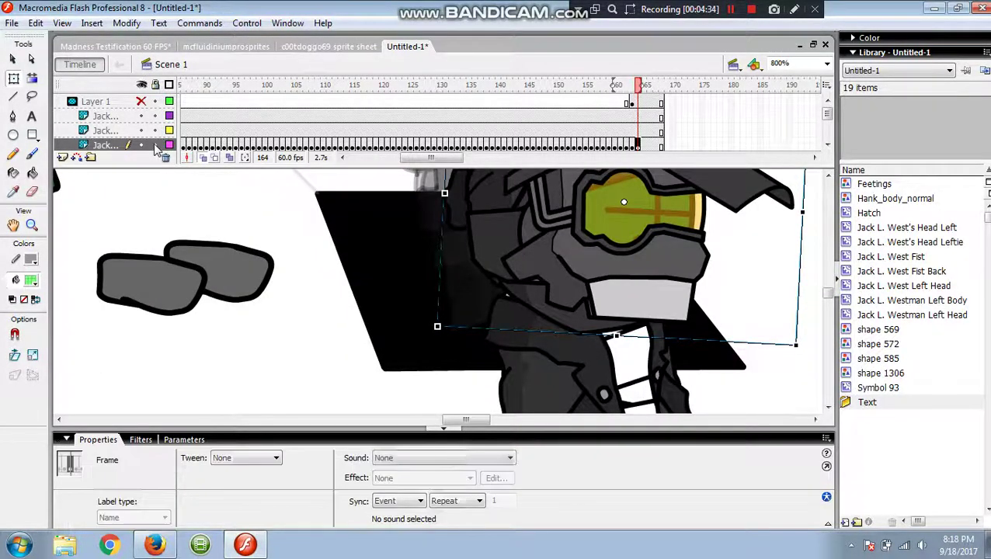
pyautogui.click(141, 102)
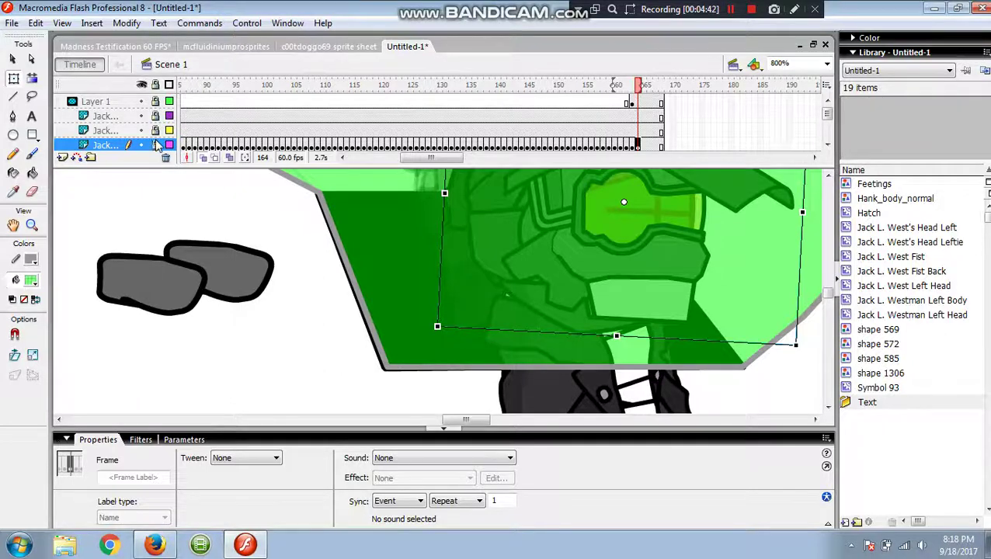
pyautogui.click(142, 102)
# - Add head keyframes from frame 165 through frame 169, dropping the head below the hatch along with the body
pyautogui.press('F6')
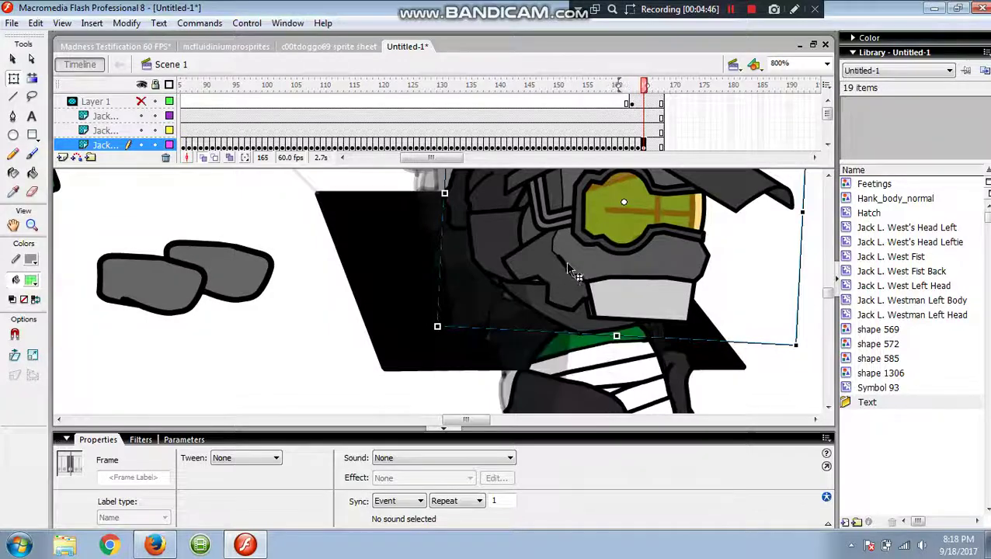
pyautogui.moveTo(570, 265); pyautogui.dragTo(596, 374)
pyautogui.press('F6')
pyautogui.scroll(-3, 593, 359)
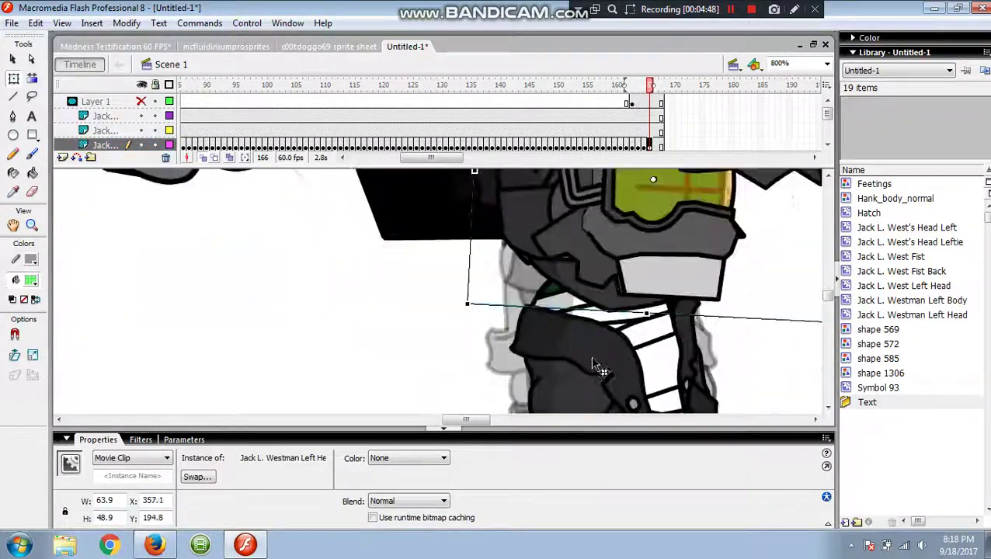
pyautogui.press('F6')
pyautogui.moveTo(629, 280); pyautogui.dragTo(589, 368)
pyautogui.press('F6')
pyautogui.press('F6')
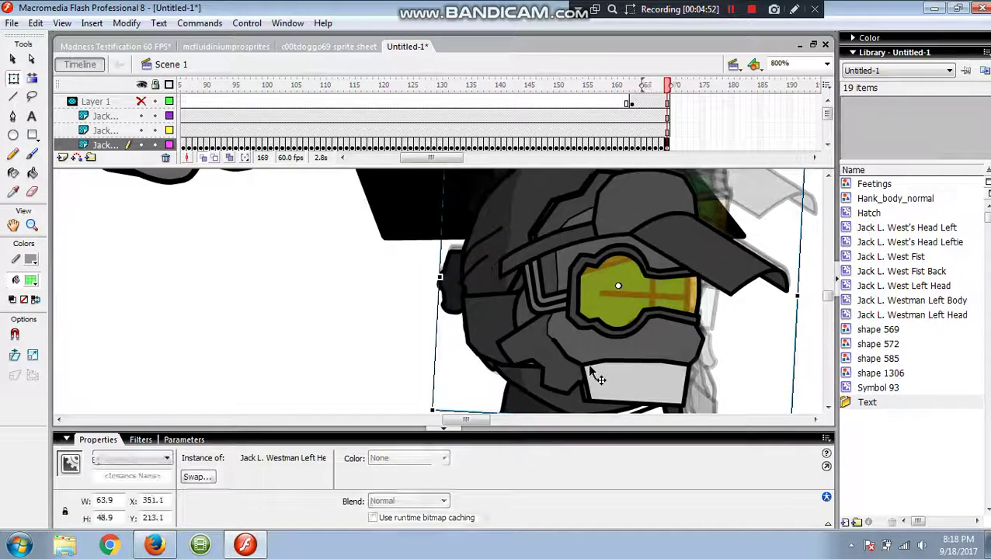
# - Lower the body further beneath the hatch frame by frame from frame 168, adding body keyframes past frame 169
pyautogui.scroll(-2, 591, 359)
pyautogui.click(599, 336)
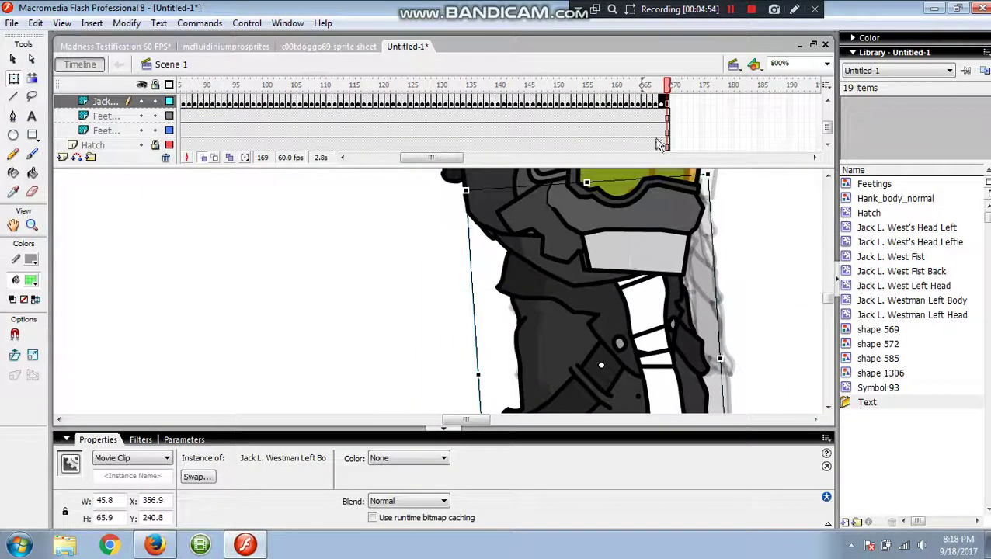
pyautogui.click(663, 102)
pyautogui.scroll(-1, 623, 334)
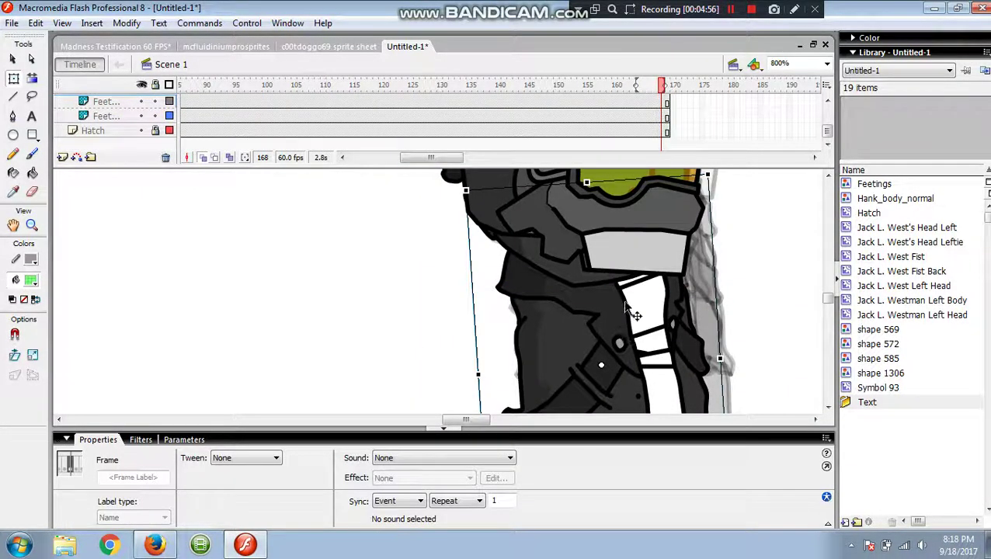
pyautogui.moveTo(640, 324); pyautogui.dragTo(652, 389)
pyautogui.press('F6')
pyautogui.moveTo(645, 353); pyautogui.dragTo(643, 419)
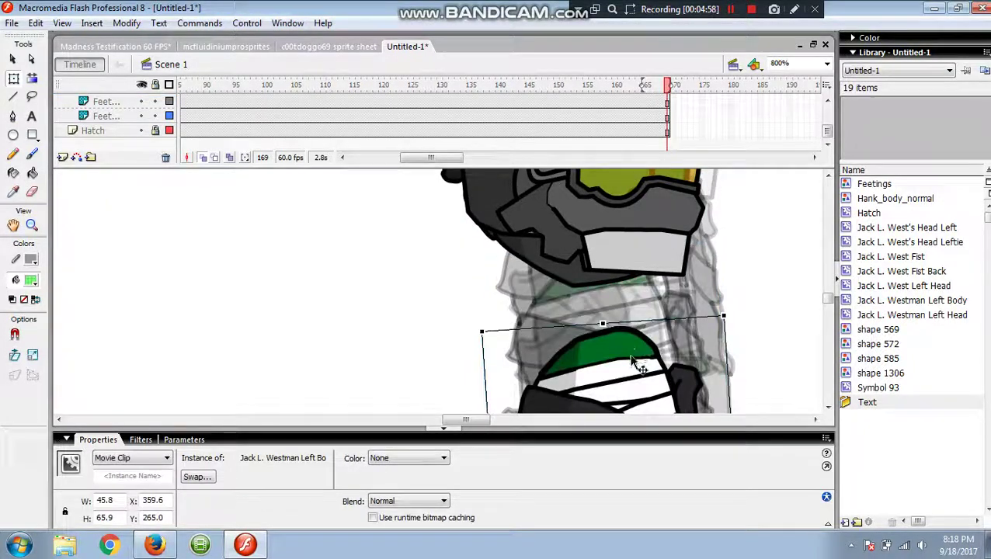
pyautogui.press('F6')
pyautogui.moveTo(646, 368); pyautogui.dragTo(644, 409)
# - Extend the head keyframes to frame 171 and move the head down until it sits fully below the hatch
pyautogui.click(610, 208)
pyautogui.press('F6')
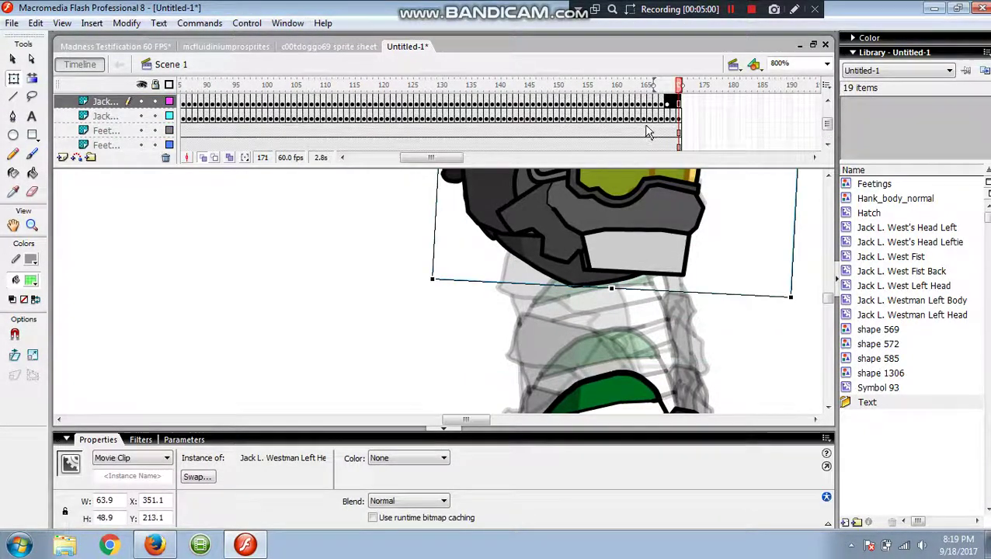
pyautogui.click(666, 102)
pyautogui.moveTo(638, 222); pyautogui.dragTo(647, 323)
pyautogui.press('F6')
pyautogui.scroll(3, 645, 320)
pyautogui.press('.')
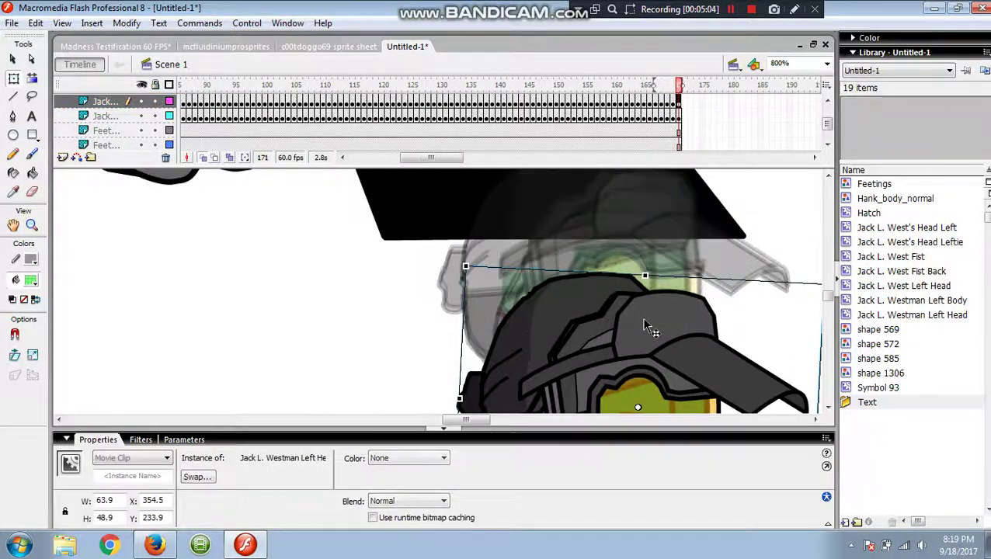
# - Test the scene to preview the character's drop into the hatch, and close the preview
pyautogui.click(410, 313)
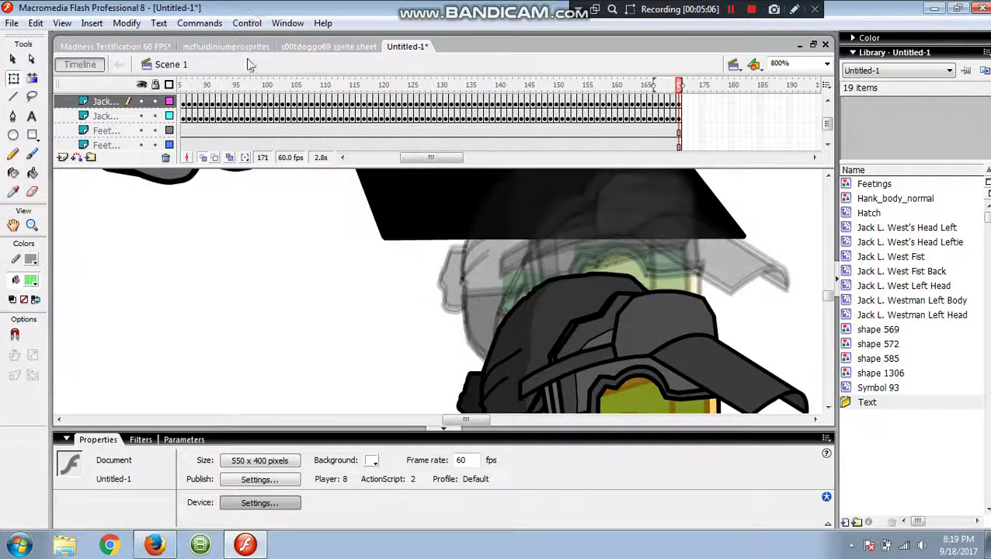
pyautogui.click(246, 22)
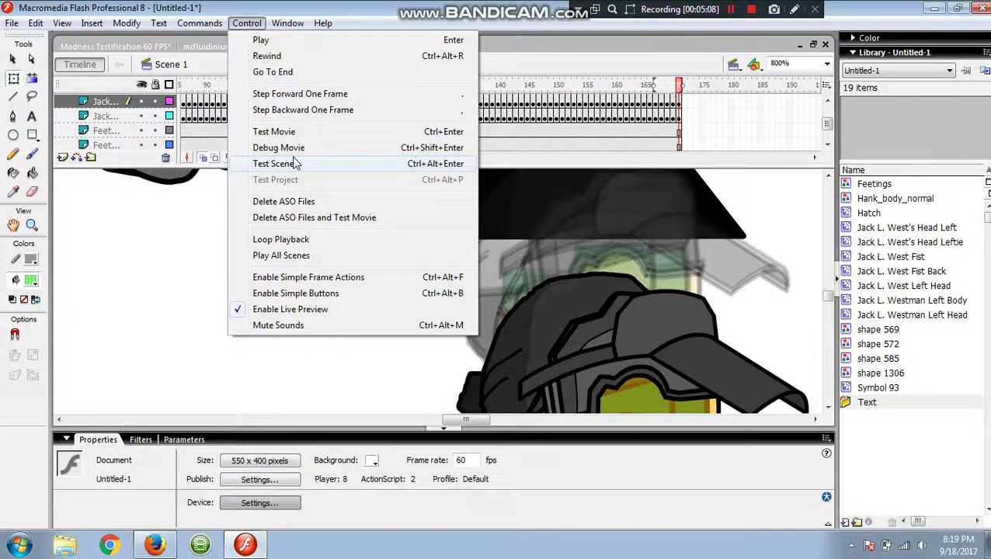
pyautogui.click(282, 163)
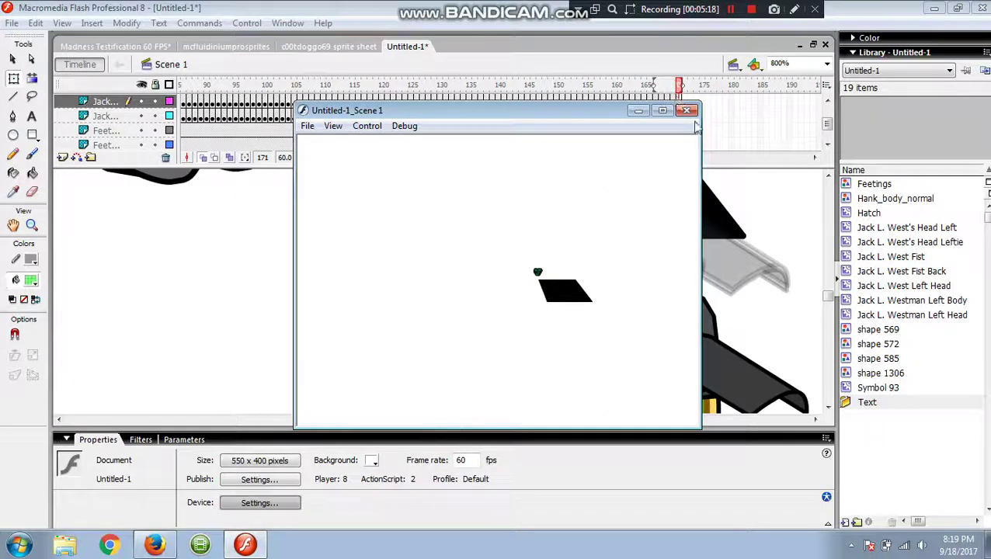
pyautogui.click(749, 176)
# - Return to frame 1, hide the front foot's layer and select the back foot's first keyframe
pyautogui.scroll(5, 141, 305)
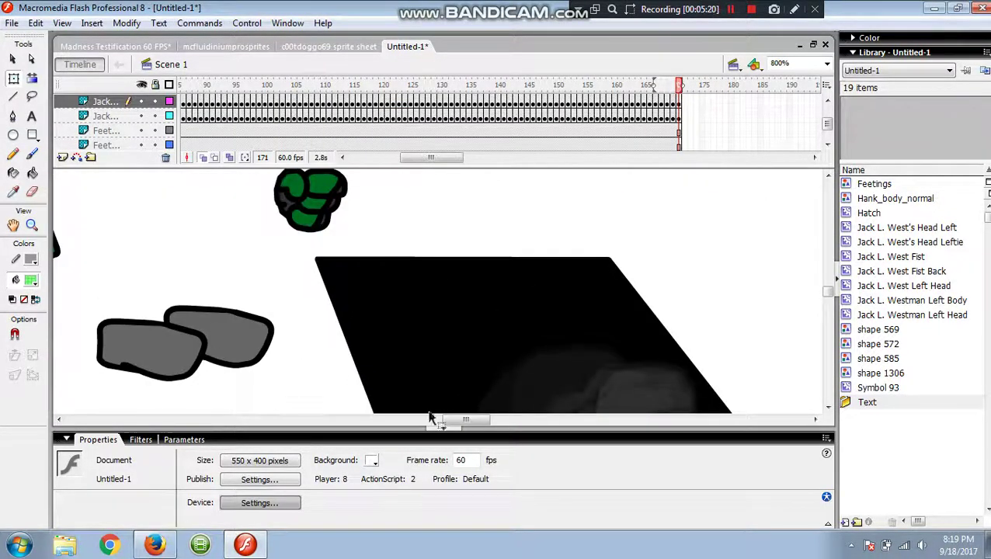
pyautogui.moveTo(460, 419); pyautogui.dragTo(436, 421)
pyautogui.click(499, 243)
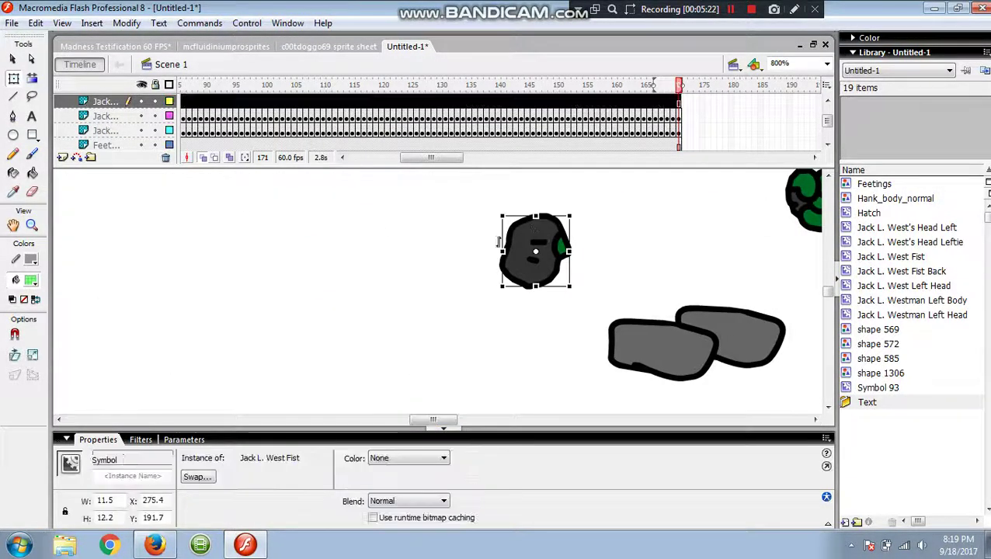
pyautogui.moveTo(678, 86); pyautogui.dragTo(117, 119)
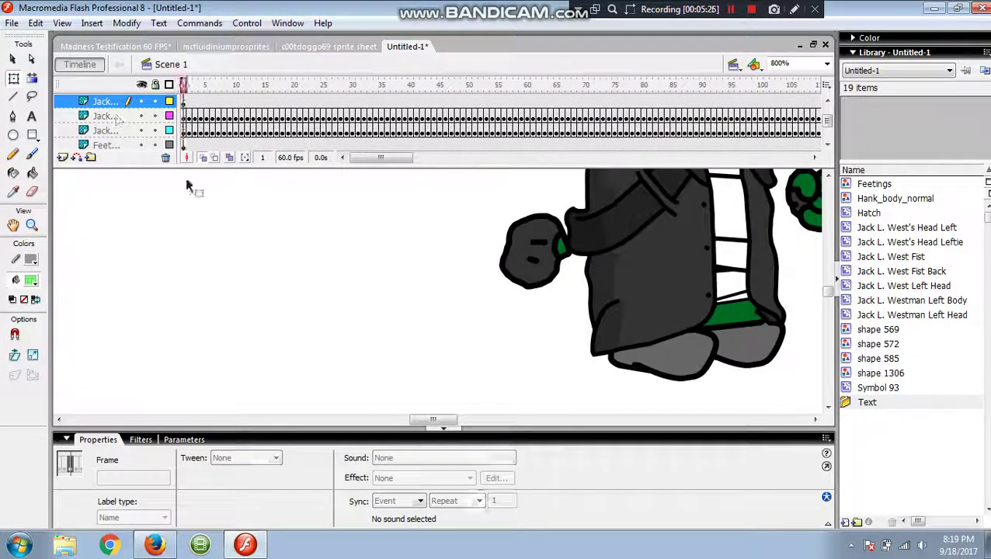
pyautogui.click(525, 385)
pyautogui.moveTo(441, 422); pyautogui.dragTo(452, 421)
pyautogui.click(558, 381)
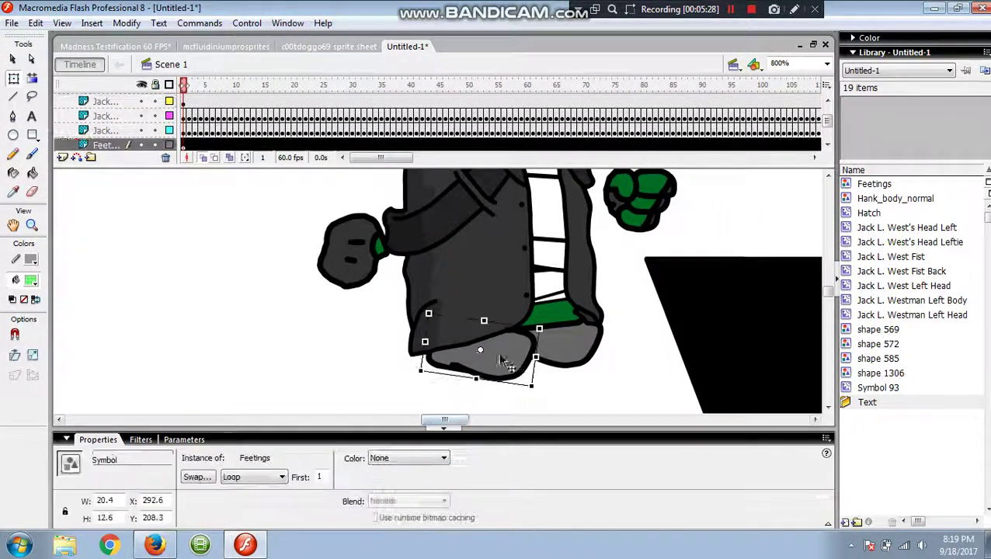
pyautogui.click(142, 146)
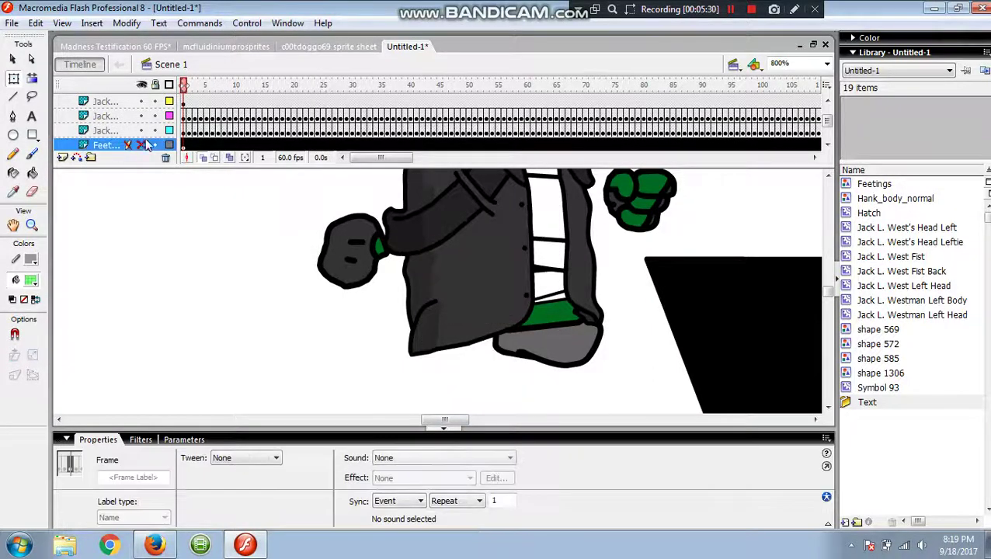
pyautogui.click(532, 365)
pyautogui.click(186, 117)
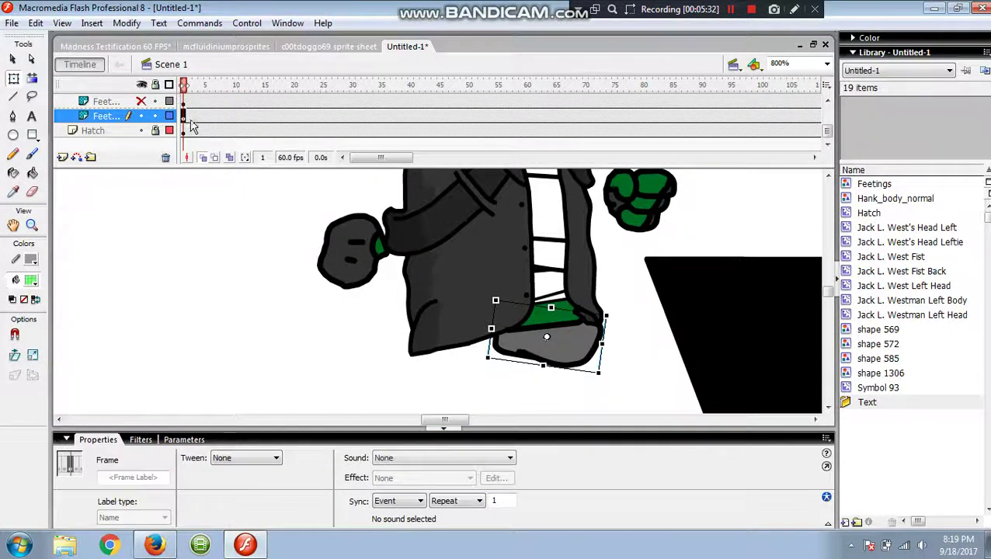
# - Zoom in on the back foot and add consecutive keyframes on its layer through frame 16
pyautogui.click(828, 65)
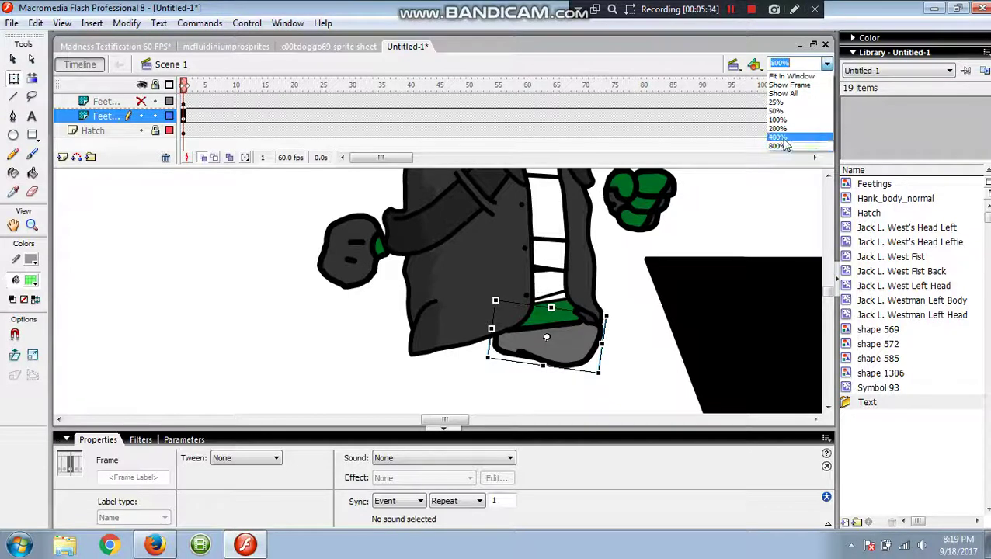
pyautogui.click(775, 132)
pyautogui.click(828, 65)
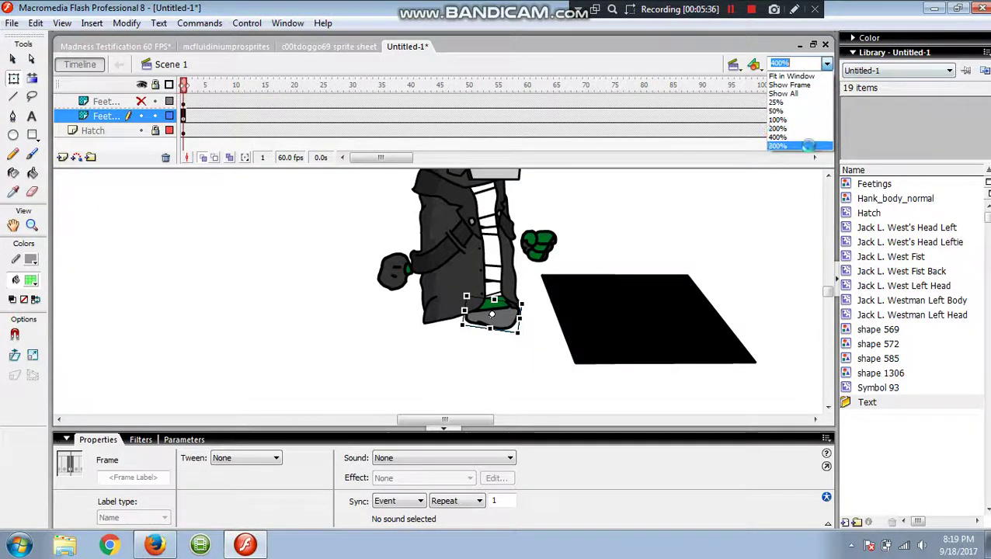
pyautogui.click(776, 143)
pyautogui.press('z')
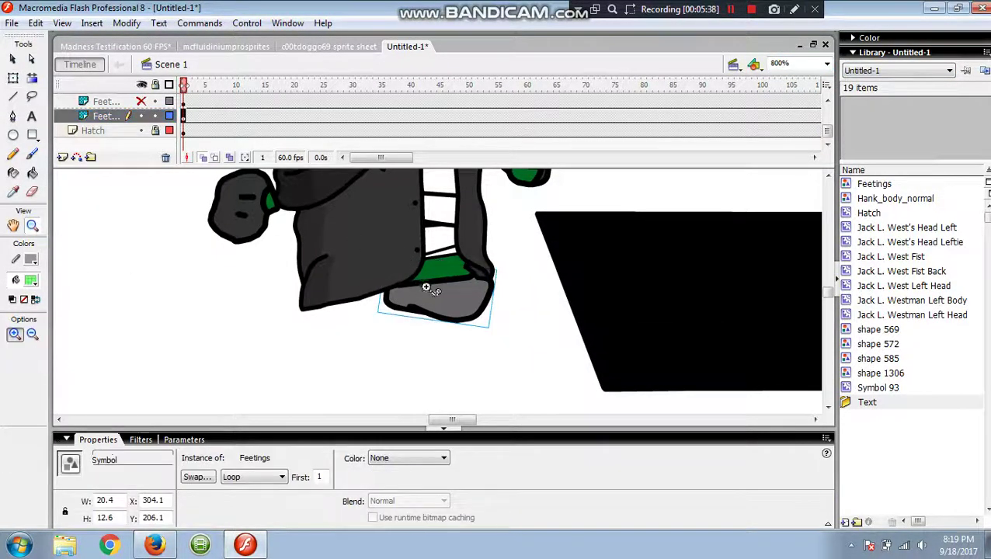
pyautogui.click(435, 291)
pyautogui.click(455, 294)
pyautogui.press('v')
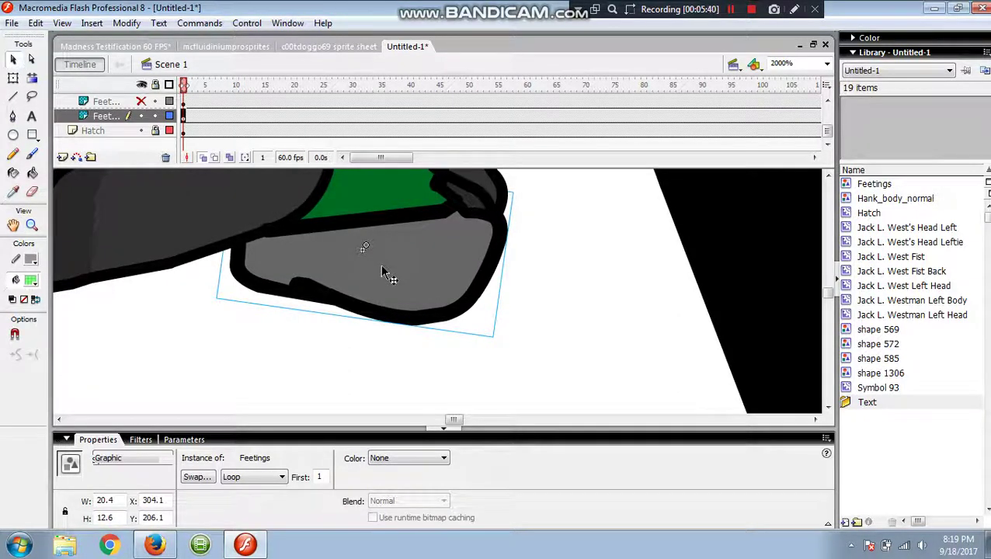
pyautogui.press('.')
pyautogui.press('.')
pyautogui.press('.')
pyautogui.press('F6')
pyautogui.press('F6')
pyautogui.press('F6')
pyautogui.press('F6')
pyautogui.press('F6')
pyautogui.press('F6')
pyautogui.press('F6')
pyautogui.press('F6')
pyautogui.press('F6')
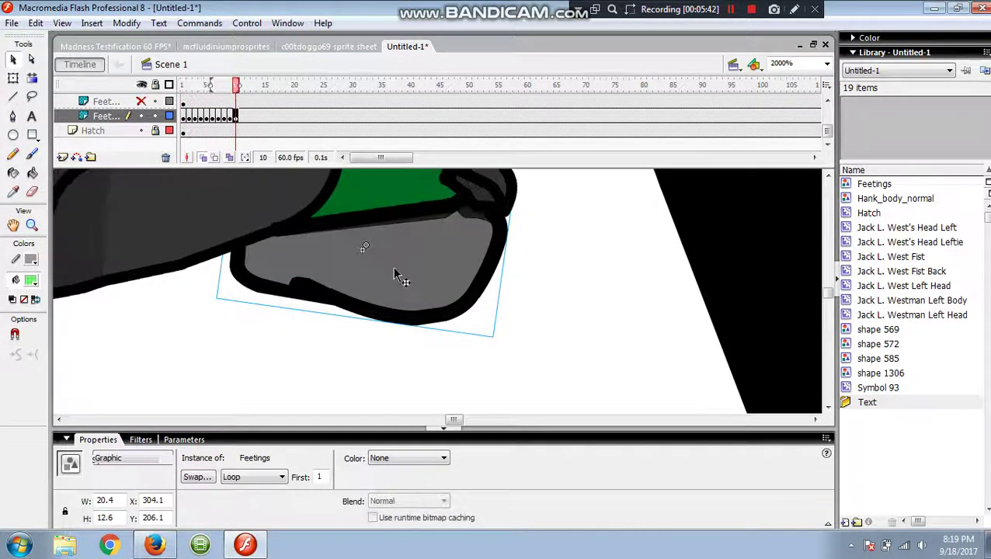
pyautogui.press('F6')
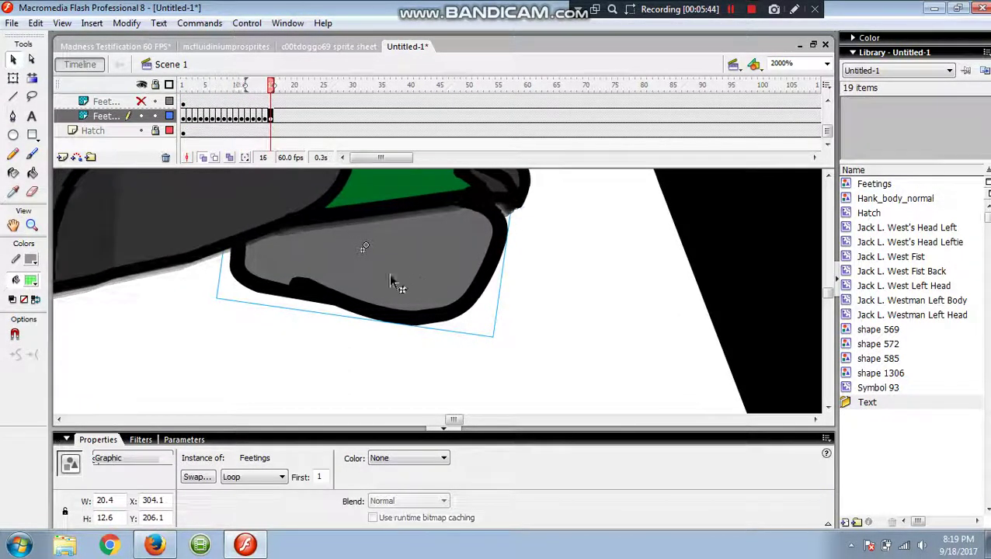
# - Make the front foot's layer visible again and clear the selection
pyautogui.click(116, 116)
pyautogui.click(141, 101)
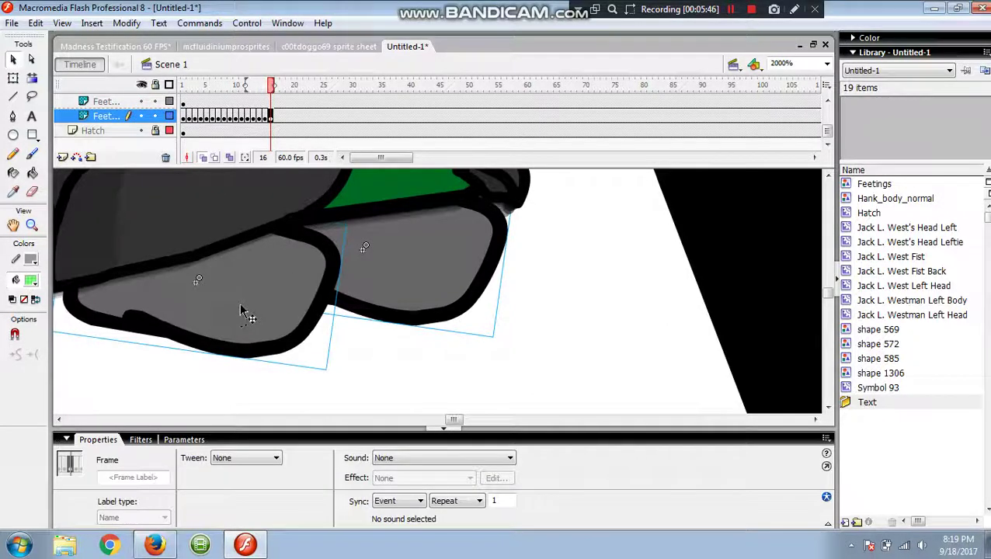
pyautogui.click(246, 313)
pyautogui.click(367, 356)
# - Add consecutive keyframes on the front foot's layer through frame 35, moving the foot forward with the body to X 307.8, Y 207.2
pyautogui.click(184, 103)
pyautogui.press('F6')
pyautogui.press('F6')
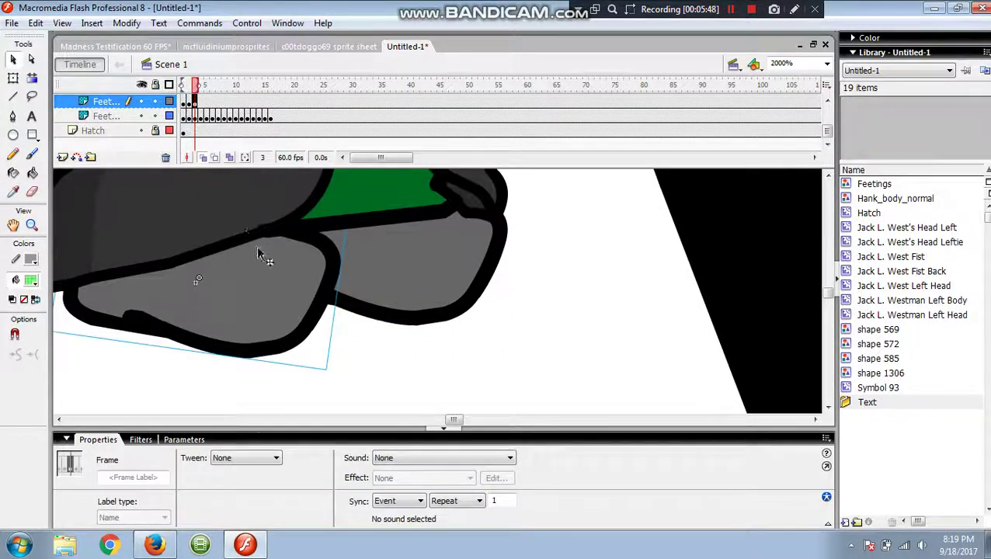
pyautogui.press('F6')
pyautogui.press('F6')
pyautogui.moveTo(265, 290); pyautogui.dragTo(279, 284)
pyautogui.press('F6')
pyautogui.press('F6')
pyautogui.moveTo(279, 284); pyautogui.dragTo(289, 280)
pyautogui.press('F6')
pyautogui.moveTo(289, 281); pyautogui.dragTo(441, 290)
pyautogui.press('F6')
pyautogui.press('F6')
pyautogui.press('F6')
pyautogui.press('F6')
pyautogui.press('F6')
pyautogui.press('F6')
pyautogui.press('F6')
pyautogui.press('F6')
pyautogui.press('F6')
pyautogui.press('F6')
pyautogui.press('F6')
pyautogui.press('F6')
pyautogui.press('F6')
pyautogui.moveTo(441, 290); pyautogui.dragTo(494, 294)
pyautogui.press('F6')
pyautogui.press('F6')
pyautogui.press('F6')
pyautogui.press('F6')
pyautogui.press('F6')
pyautogui.press('F6')
pyautogui.press('F6')
pyautogui.press('F6')
pyautogui.press('F6')
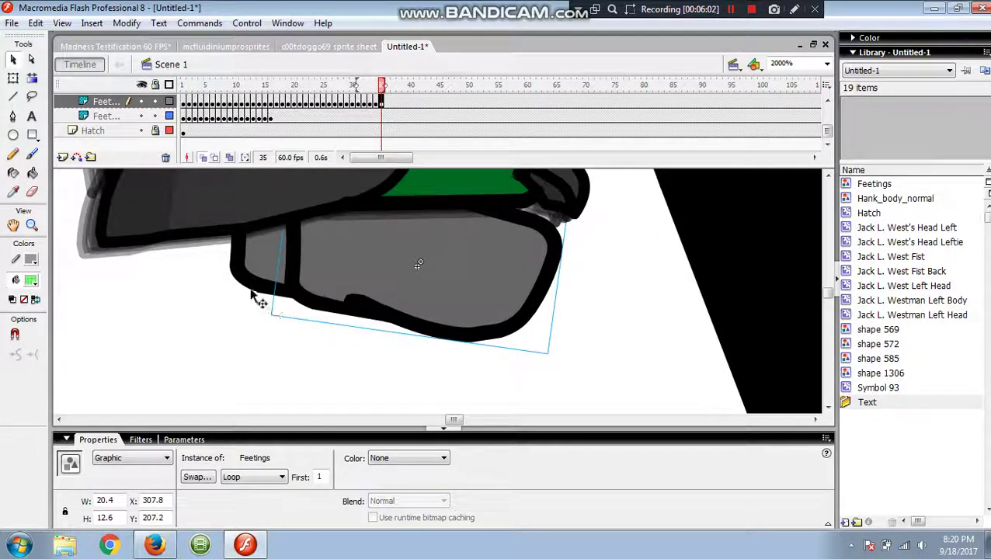
# - Hide the front foot's layer and shift the back foot slightly forward in its last keyframe
pyautogui.click(231, 290)
pyautogui.click(141, 102)
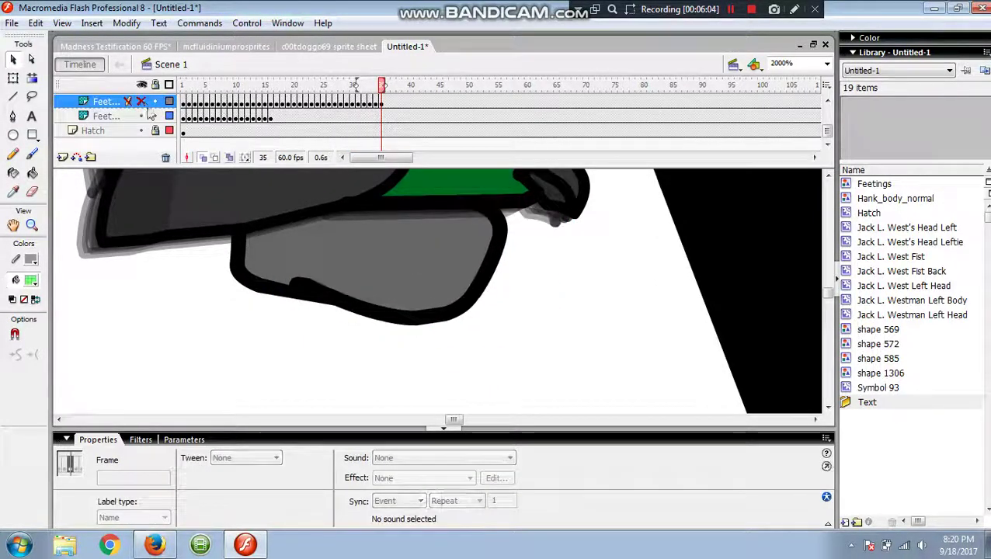
pyautogui.moveTo(308, 268); pyautogui.dragTo(315, 265)
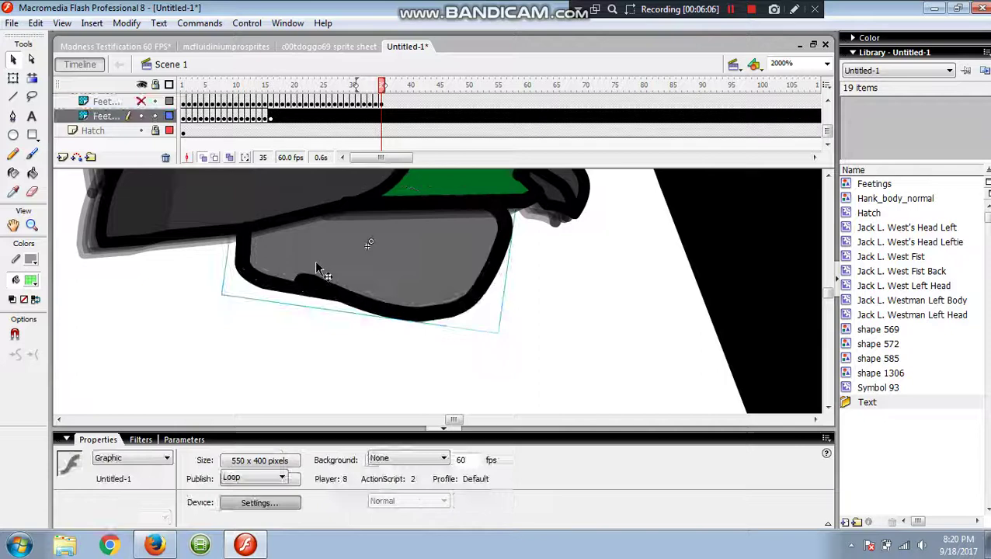
# - Extend the back foot's keyframes to frame 42, moving the foot forward beneath the body to X 310.1, Y 204.6
pyautogui.click(265, 116)
pyautogui.press('F6')
pyautogui.press('F6')
pyautogui.press('F6')
pyautogui.press('F6')
pyautogui.press('F6')
pyautogui.press('F6')
pyautogui.press('F6')
pyautogui.press('F6')
pyautogui.press('F6')
pyautogui.press('F6')
pyautogui.press('F6')
pyautogui.press('F6')
pyautogui.press('F6')
pyautogui.press('F6')
pyautogui.press('F6')
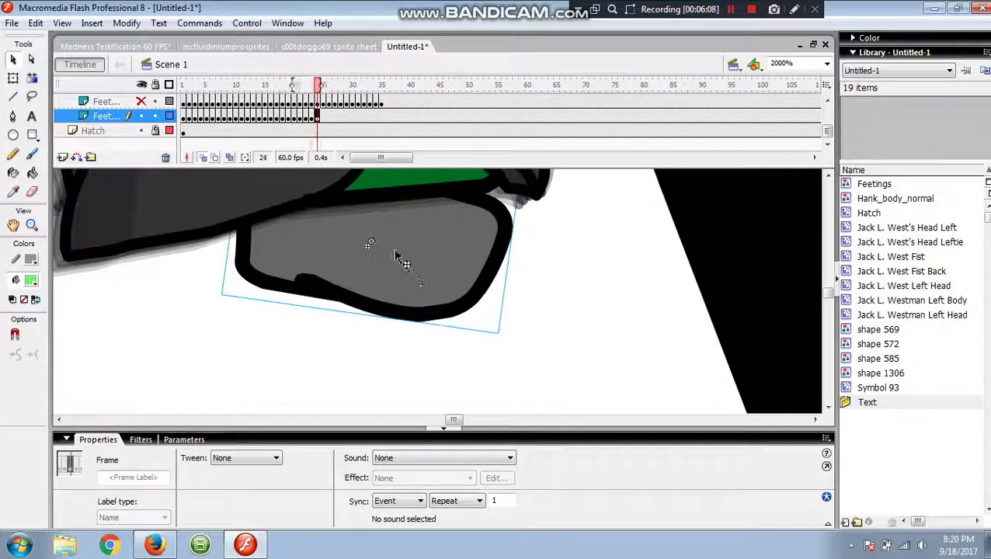
pyautogui.press('F6')
pyautogui.press('F6')
pyautogui.press('F6')
pyautogui.press('F6')
pyautogui.press('F6')
pyautogui.moveTo(443, 285); pyautogui.dragTo(515, 254)
pyautogui.press('F6')
pyautogui.press('F6')
pyautogui.press('F6')
pyautogui.moveTo(509, 251); pyautogui.dragTo(530, 260)
pyautogui.press('F6')
pyautogui.press('F6')
pyautogui.press('F6')
pyautogui.press('F6')
pyautogui.press('F6')
pyautogui.press('F6')
pyautogui.press('F6')
pyautogui.press('F6')
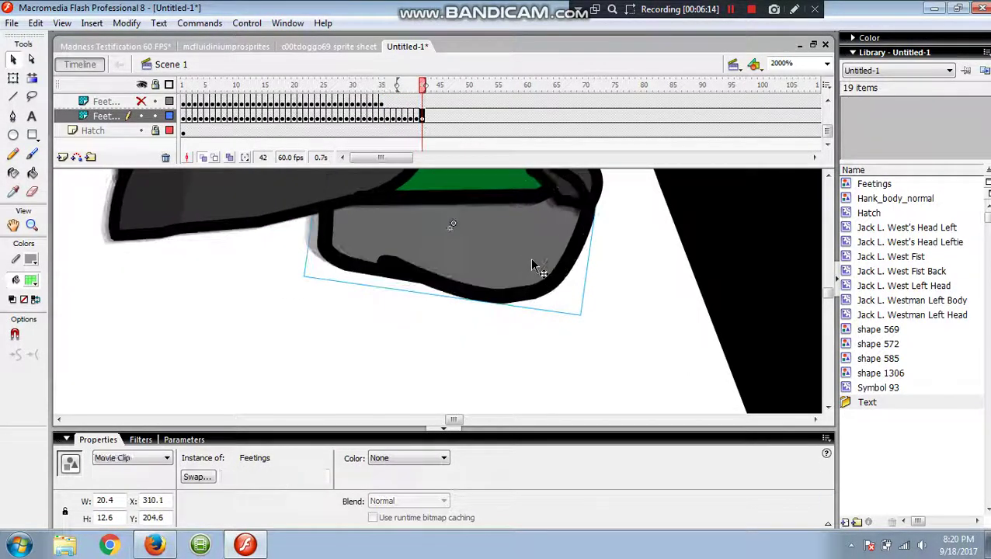
# - Extend the back foot's keyframes to frame 65, holding the foot in place
pyautogui.click(386, 326)
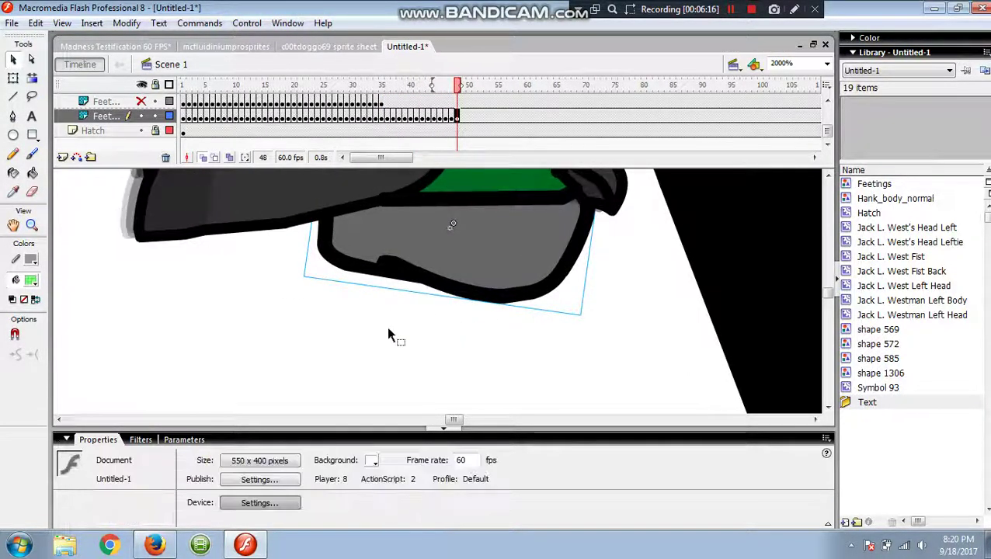
pyautogui.press('F6')
pyautogui.press('F6')
pyautogui.press('F6')
pyautogui.press('F6')
pyautogui.press('F6')
pyautogui.press('F6')
pyautogui.press('F6')
pyautogui.press('F6')
pyautogui.press('F6')
pyautogui.press('F6')
pyautogui.press('F6')
pyautogui.press('F6')
pyautogui.press('F6')
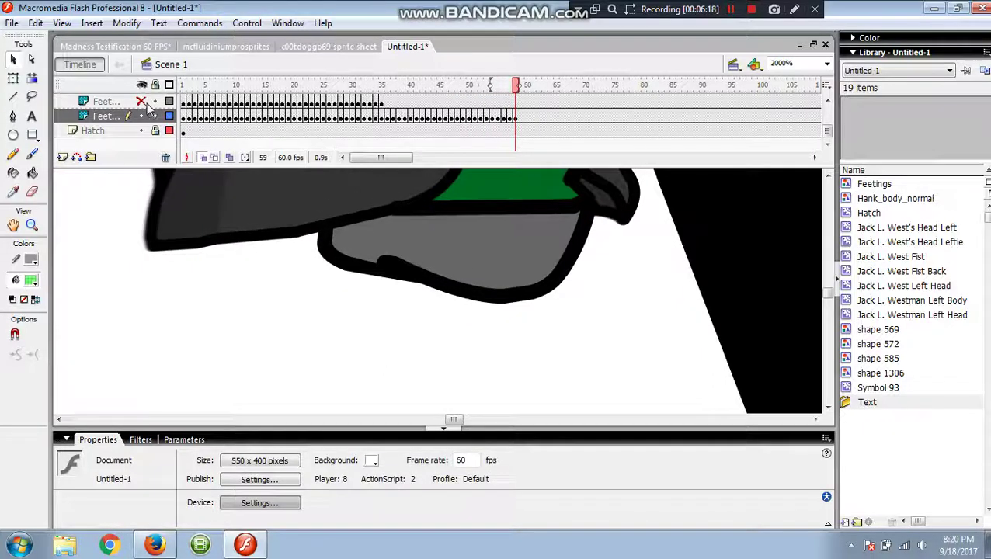
pyautogui.press('F6')
pyautogui.press('F6')
pyautogui.press('F6')
# - Show the front foot's layer again and extend its keyframes to frame 61 without moving the foot
pyautogui.click(141, 103)
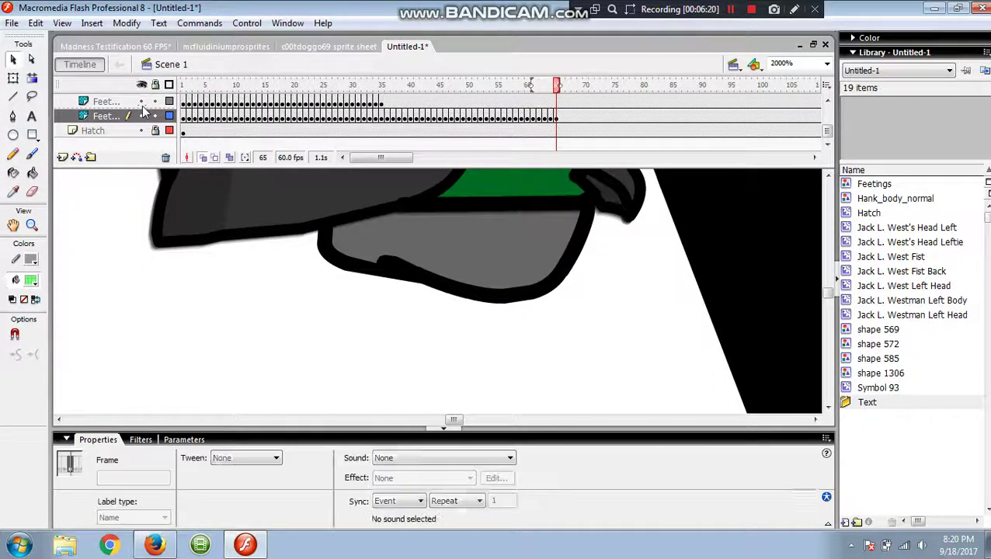
pyautogui.click(298, 322)
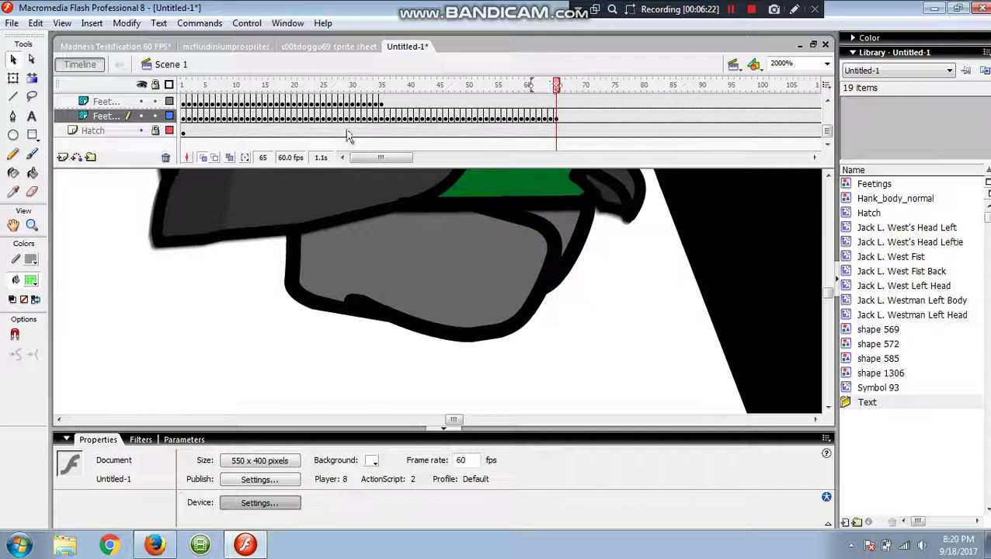
pyautogui.click(386, 107)
pyautogui.press('F6')
pyautogui.press('F6')
pyautogui.press('F6')
pyautogui.press('F6')
pyautogui.press('F6')
pyautogui.press('F6')
pyautogui.press('F6')
pyautogui.press('F6')
pyautogui.press('F6')
pyautogui.press('F6')
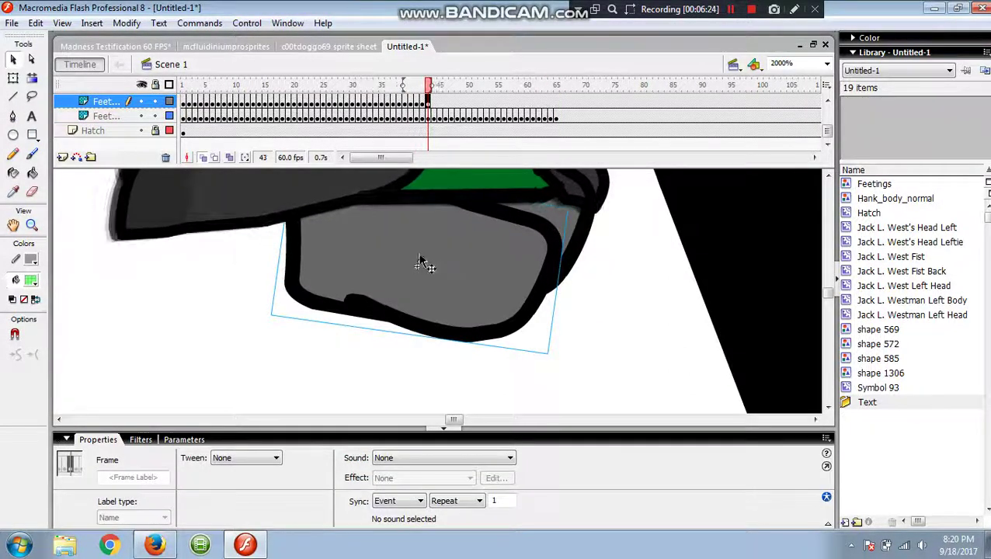
pyautogui.press('F6')
pyautogui.press('F6')
pyautogui.press('F6')
pyautogui.press('F6')
pyautogui.press('F6')
pyautogui.press('F6')
pyautogui.press('F6')
pyautogui.press('F6')
pyautogui.press('F6')
pyautogui.press('F6')
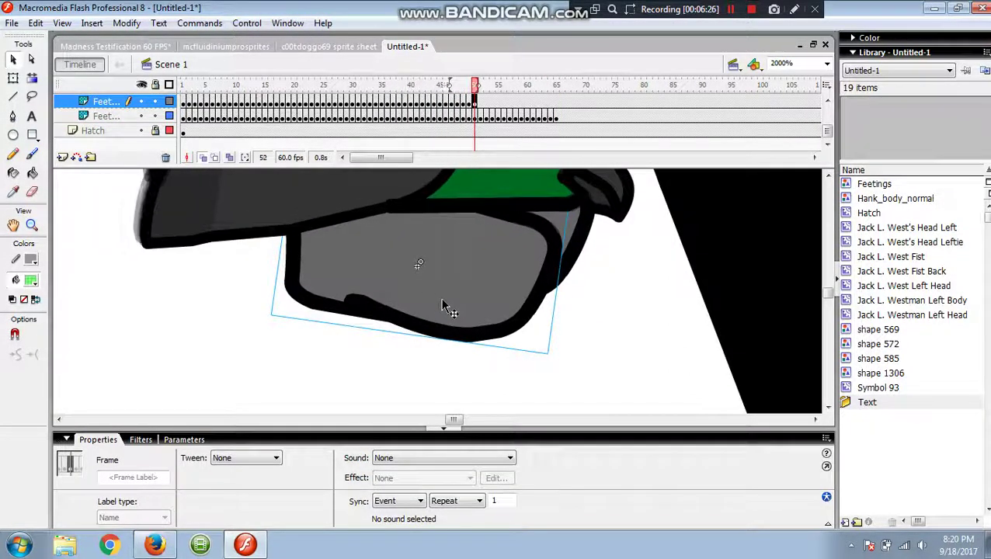
pyautogui.press('F6')
pyautogui.press('F6')
pyautogui.press('F6')
pyautogui.press('F6')
pyautogui.press('F6')
pyautogui.press('F6')
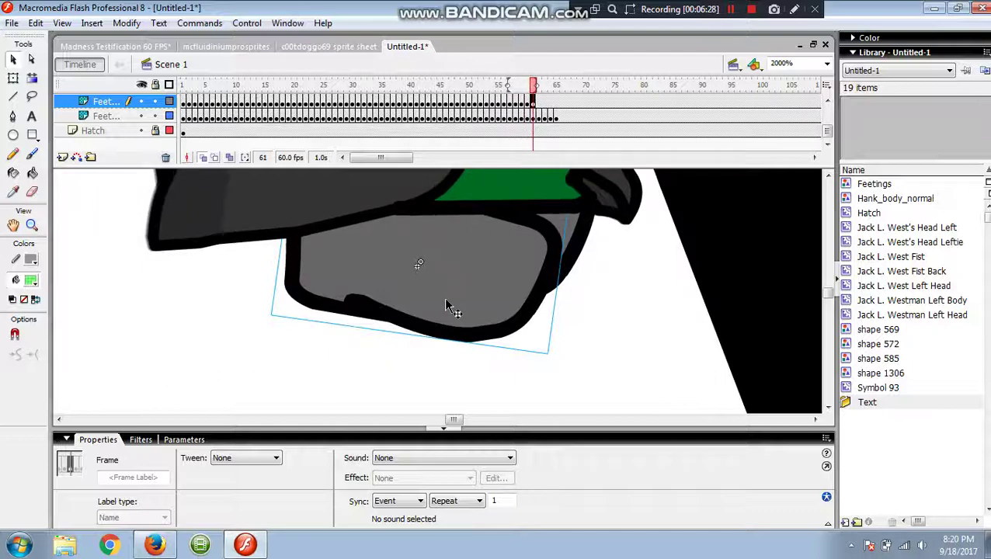
# - Extend the front foot's keyframes to frame 85, nudging the foot along with the body to X 309.2, Y 207.3
pyautogui.press('F6')
pyautogui.press('F6')
pyautogui.press('F6')
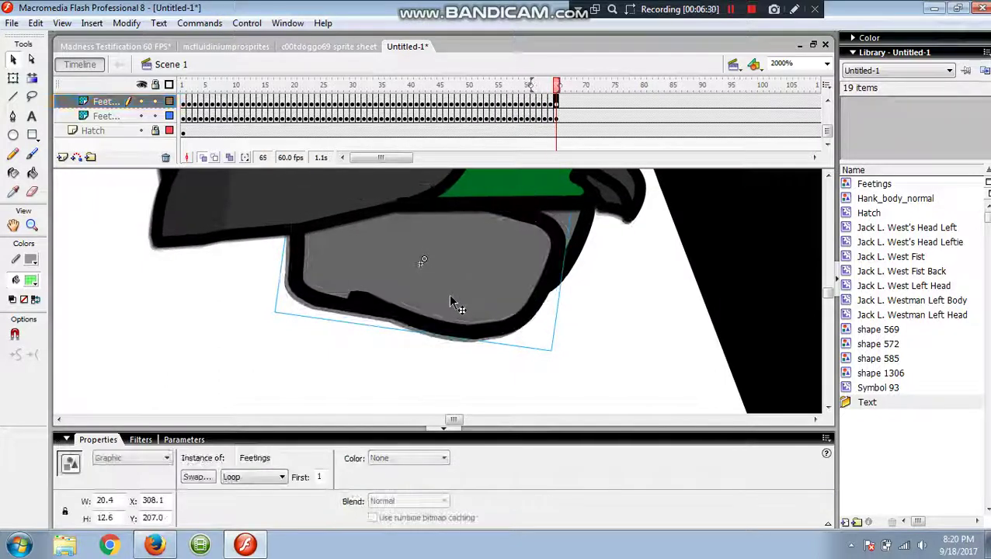
pyautogui.press('F6')
pyautogui.press('F6')
pyautogui.press('F6')
pyautogui.press('F6')
pyautogui.press('F6')
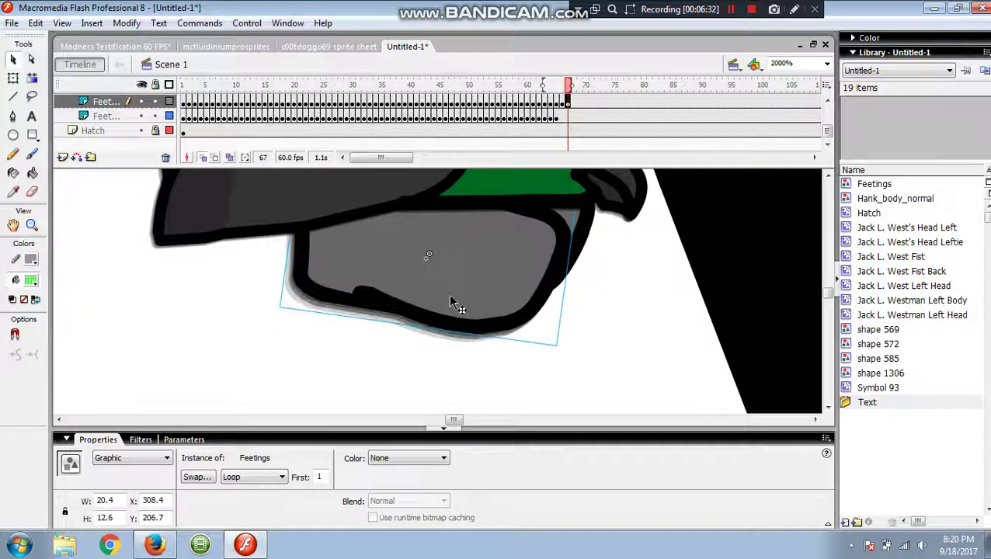
pyautogui.press('F6')
pyautogui.press('F6')
pyautogui.press('F6')
pyautogui.press('F6')
pyautogui.press('F6')
pyautogui.press('F6')
pyautogui.press('F6')
pyautogui.press('F6')
pyautogui.press('F6')
pyautogui.press('F6')
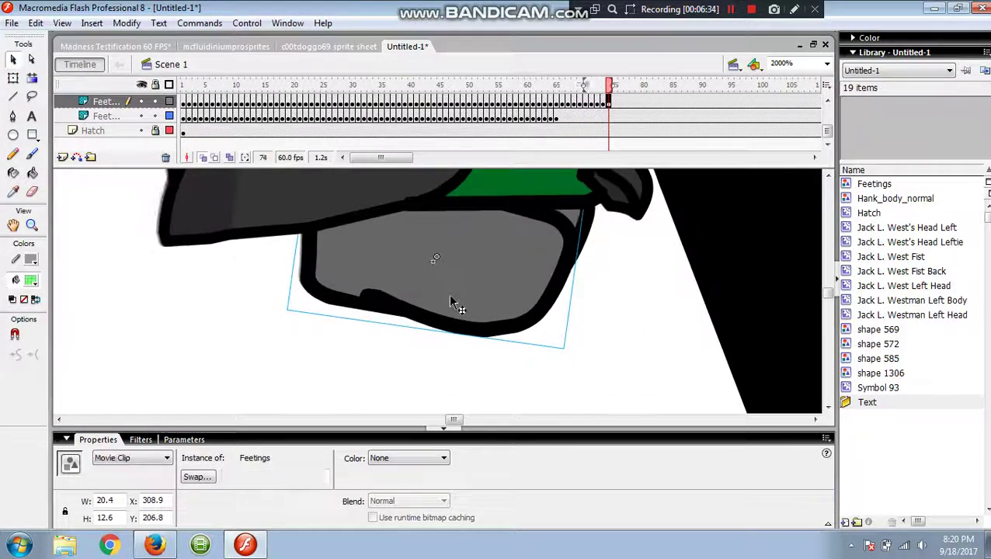
pyautogui.press('F6')
pyautogui.press('F6')
pyautogui.press('F6')
pyautogui.press('F6')
pyautogui.press('F6')
pyautogui.press('F6')
pyautogui.press('F6')
pyautogui.press('F6')
pyautogui.press('F6')
pyautogui.press('F6')
pyautogui.press('F6')
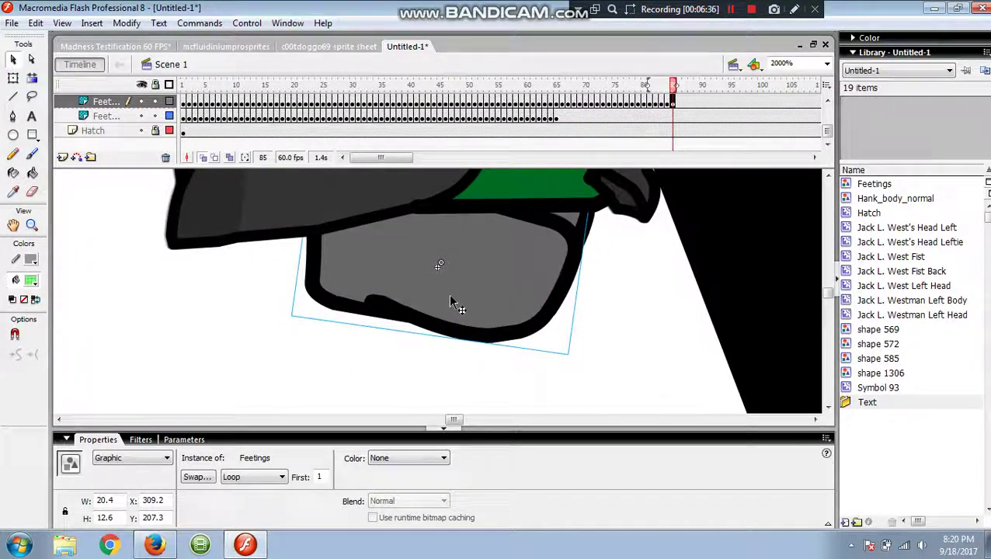
# - Extend the front foot's keyframes to frame 101 with the foot held in place, and step back to frame 98
pyautogui.press('F6')
pyautogui.press('F6')
pyautogui.press('F6')
pyautogui.press('F6')
pyautogui.press('F6')
pyautogui.press('F6')
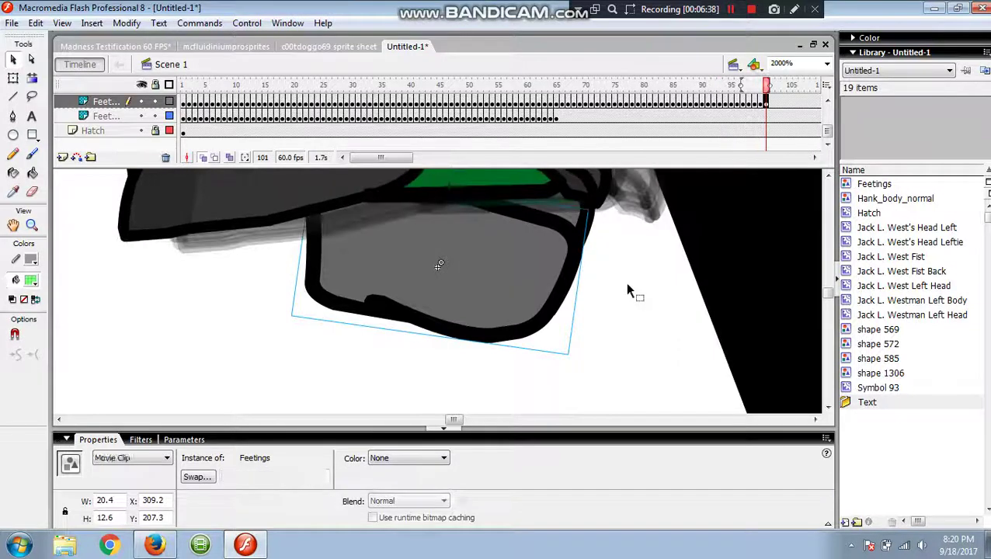
pyautogui.press(',')
pyautogui.press(',')
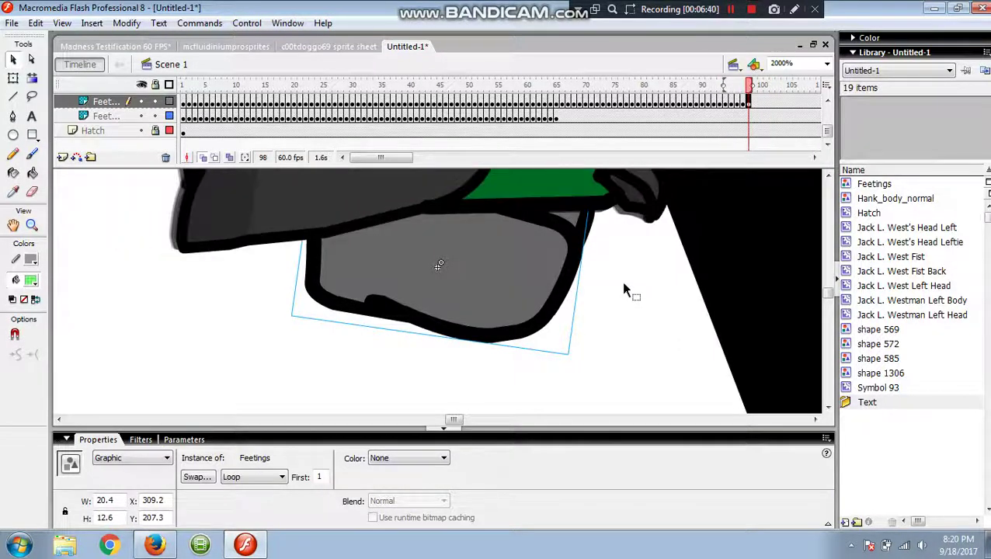
# - Move the front foot at frame 99 to X 308.9, Y 206.9, and undo the stray keyframe at frame 171
pyautogui.press('.')
pyautogui.press('.')
pyautogui.click(624, 290)
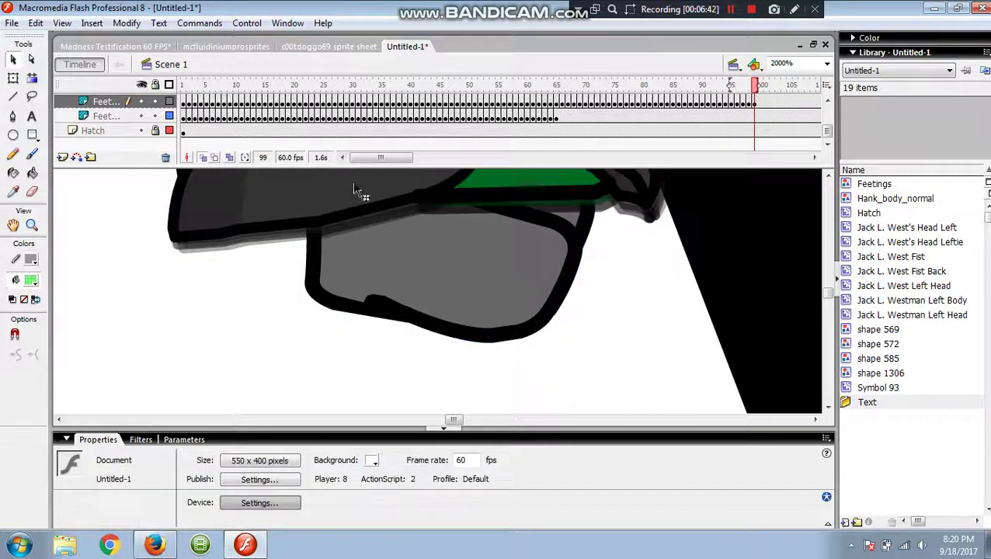
pyautogui.moveTo(505, 284); pyautogui.dragTo(501, 278)
pyautogui.press('End')
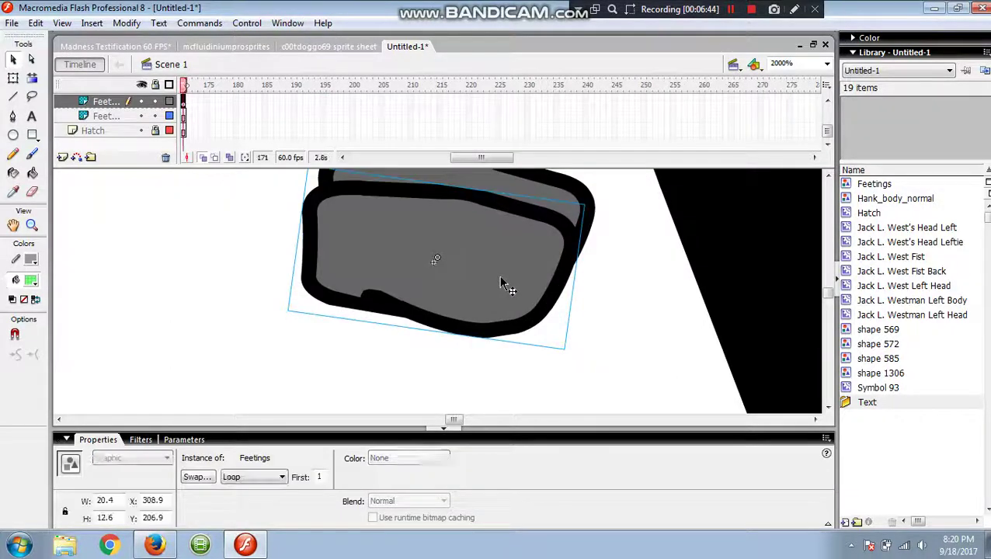
pyautogui.hotkey('ctrl', 'z')
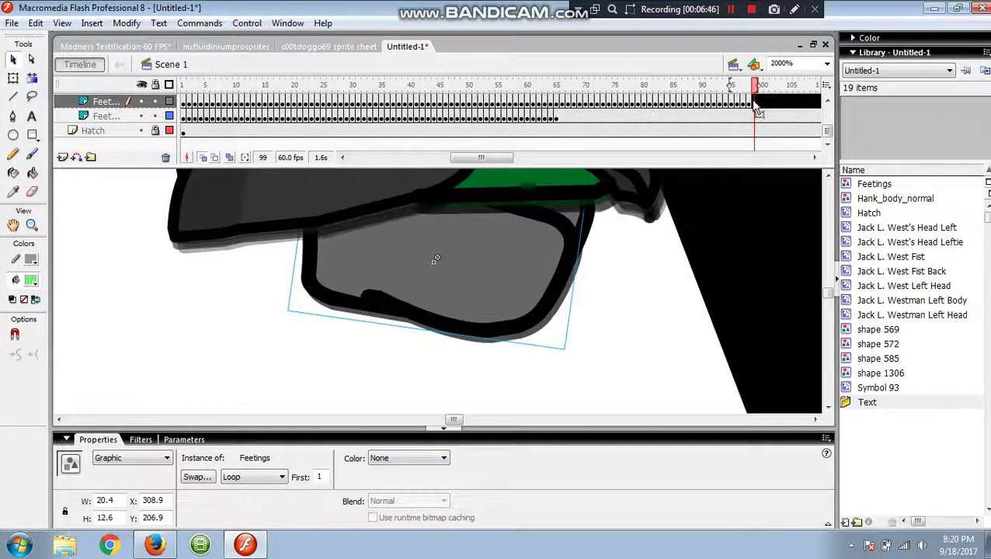
# - Extend the front foot's keyframes from frame 99 to frame 106, moving the foot with the body to X 299.9, Y 207.6
pyautogui.click(755, 106)
pyautogui.press('F6')
pyautogui.press('F6')
pyautogui.moveTo(503, 268); pyautogui.dragTo(373, 286)
pyautogui.press('F6')
pyautogui.press('F6')
pyautogui.press('F6')
pyautogui.press('F6')
pyautogui.press('F6')
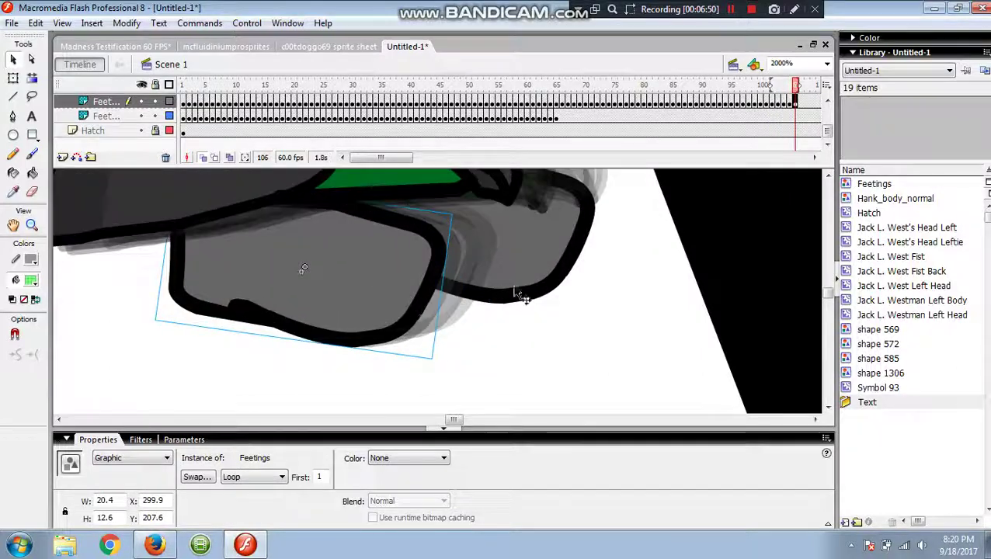
# - Extend the back foot's keyframes from frame 65 to frame 101, holding the foot in place
pyautogui.click(528, 243)
pyautogui.click(559, 117)
pyautogui.press('.')
pyautogui.press('.')
pyautogui.press('.')
pyautogui.press('.')
pyautogui.press('.')
pyautogui.press('.')
pyautogui.press('.')
pyautogui.press('.')
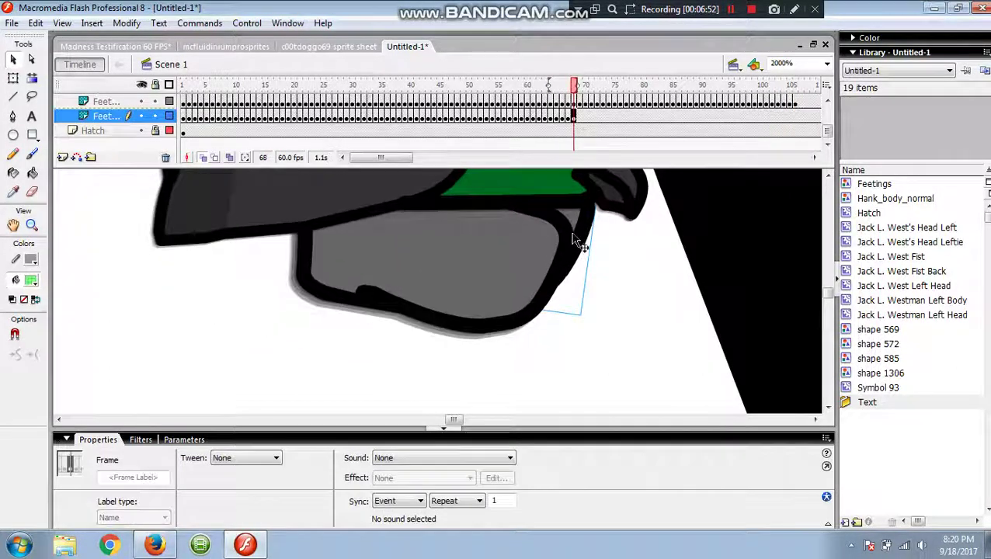
pyautogui.press('.')
pyautogui.press('.')
pyautogui.press('.')
pyautogui.press('.')
pyautogui.press('.')
pyautogui.press('.')
pyautogui.press('.')
pyautogui.press('.')
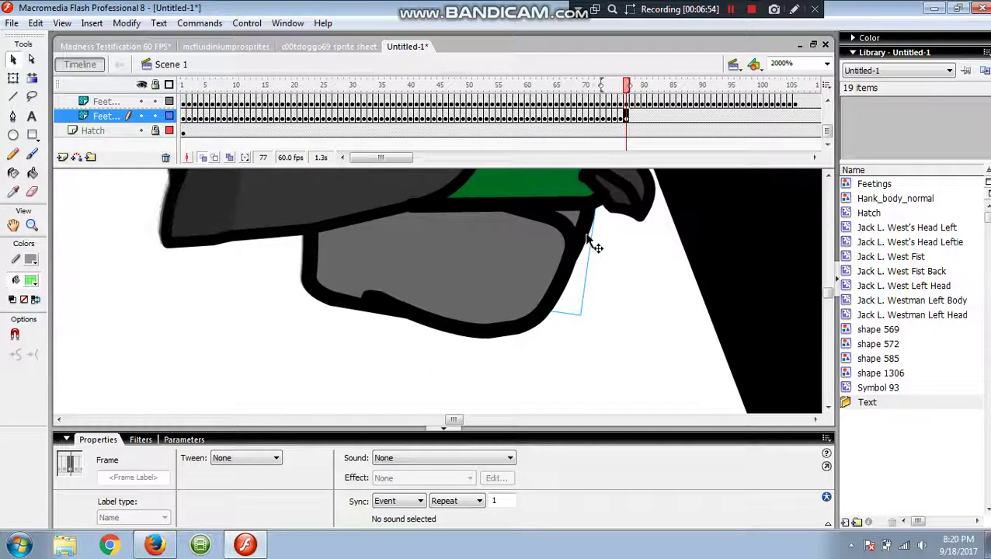
pyautogui.press('.')
pyautogui.press('.')
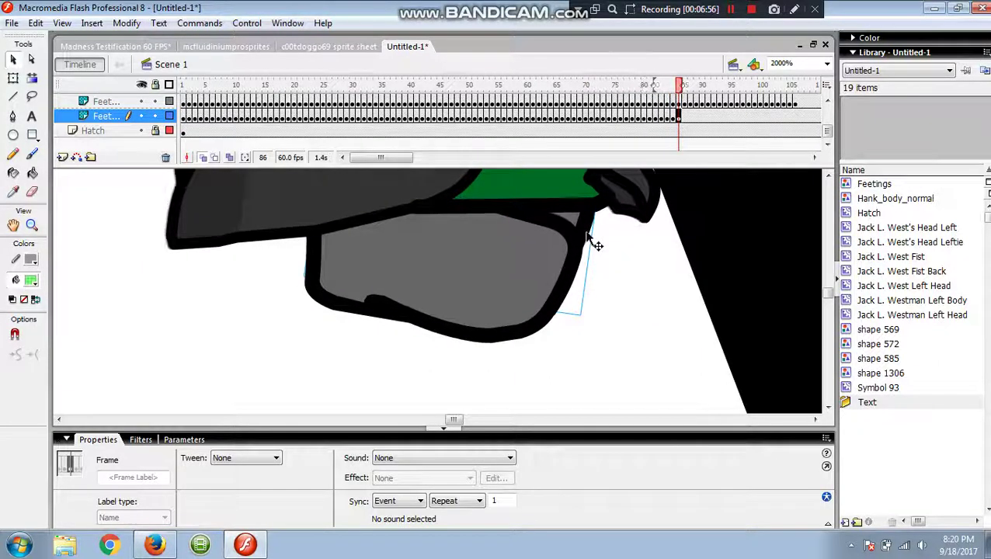
pyautogui.press('.')
pyautogui.press('.')
pyautogui.press('.')
pyautogui.press('.')
pyautogui.press('.')
pyautogui.press('.')
pyautogui.press('.')
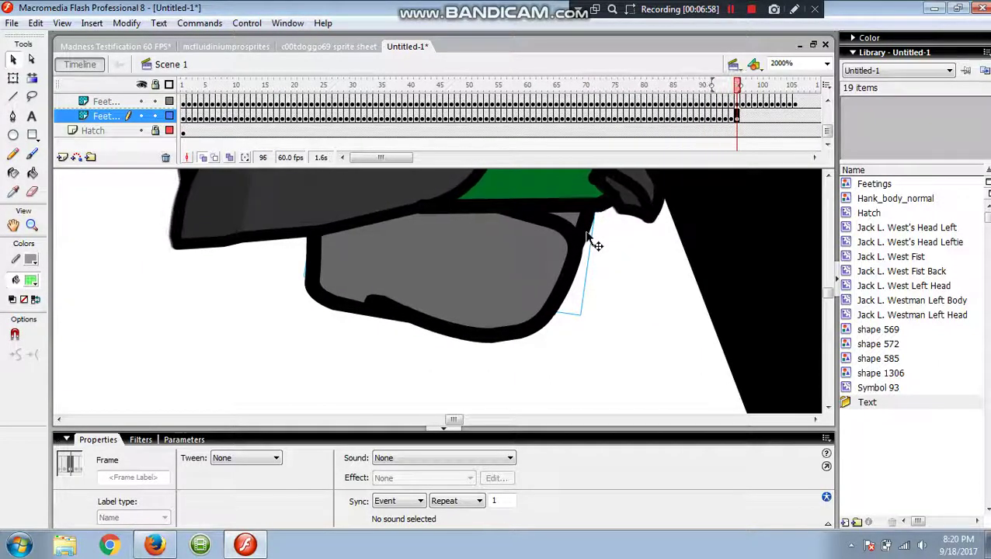
pyautogui.press('.')
pyautogui.press('.')
pyautogui.press('.')
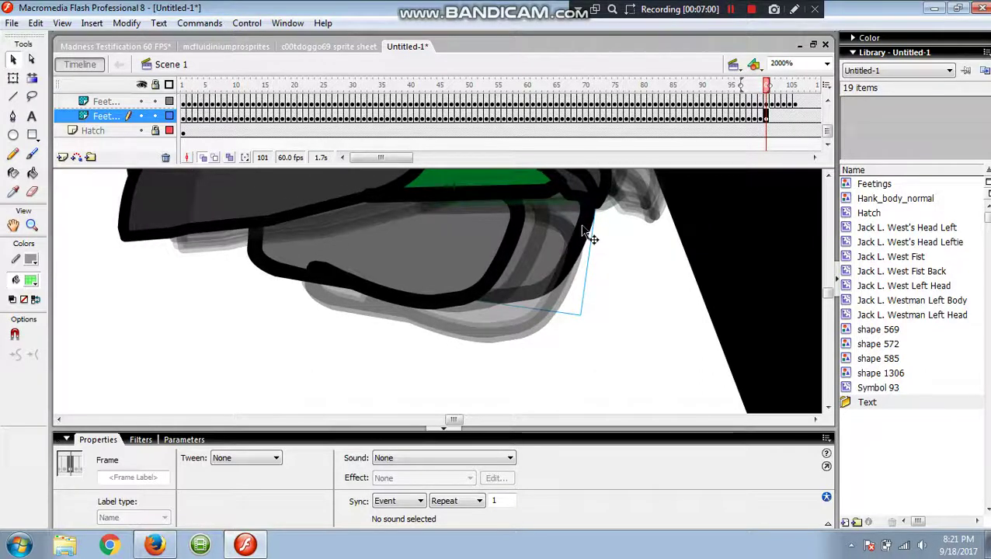
# - Extend the back foot's keyframes to frame 109, moving the foot along with the body to X 301.9, Y 204.4
pyautogui.press('.')
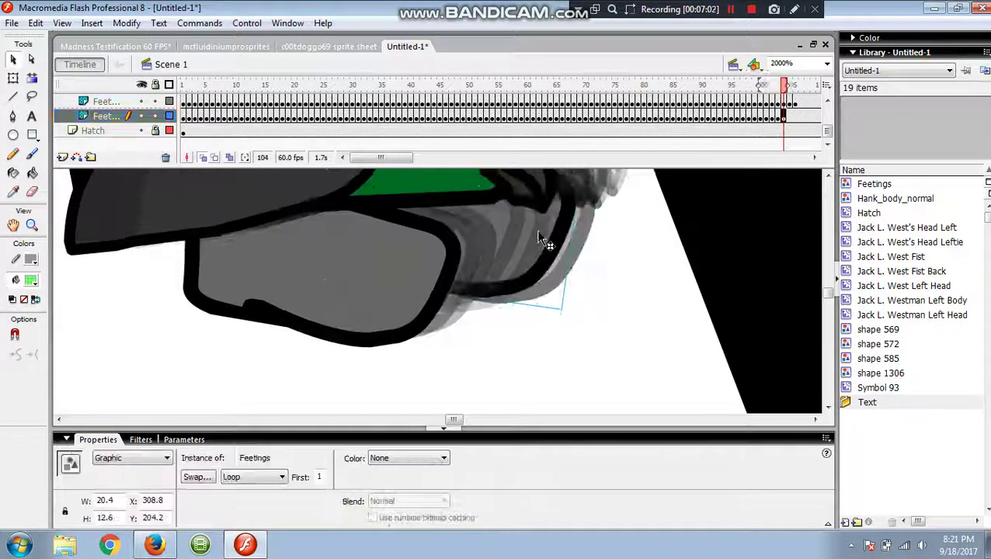
pyautogui.press('.')
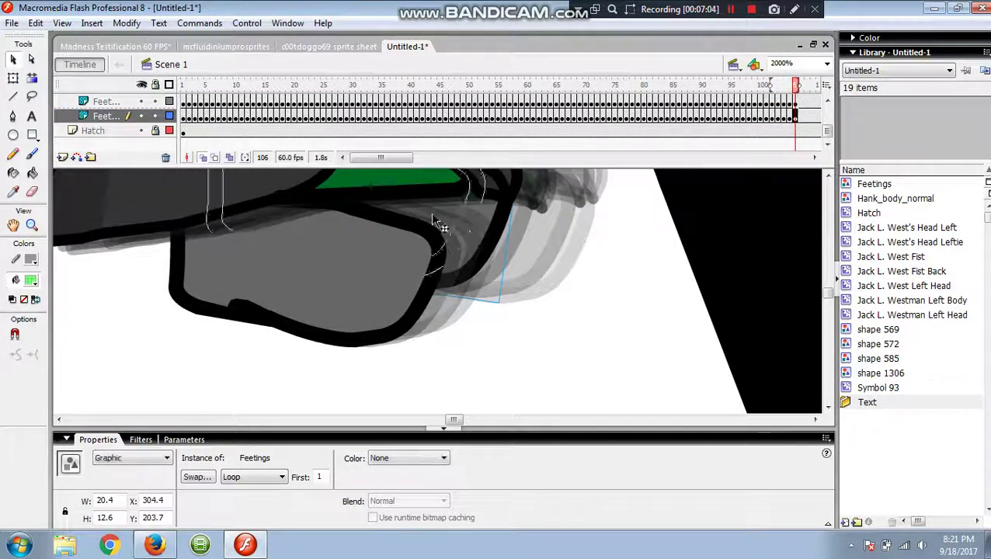
pyautogui.press('.')
pyautogui.press('.')
pyautogui.press('.')
pyautogui.press('.')
pyautogui.press('.')
pyautogui.press('.')
pyautogui.press('.')
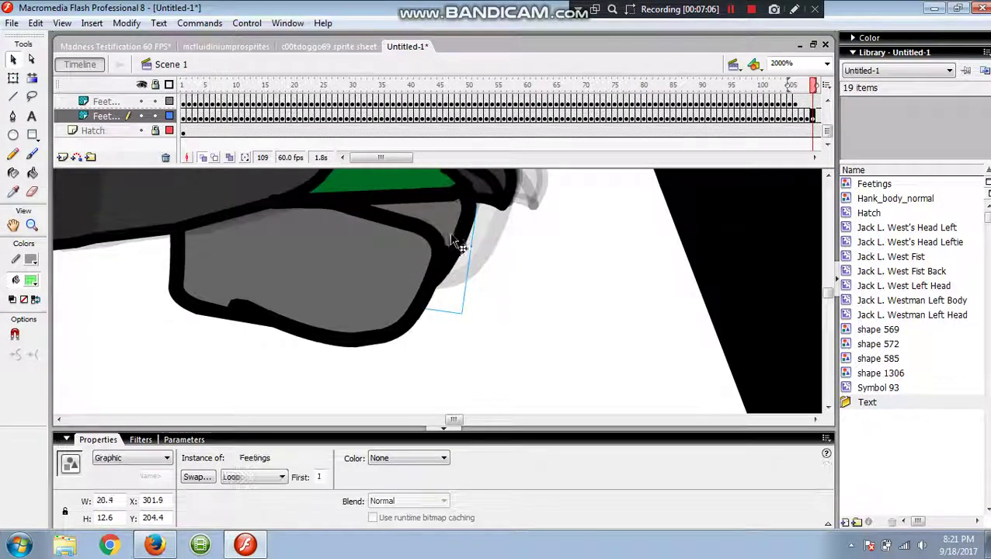
# - Continue the back foot's keyframes to frame 115, lowering the foot behind the front one to X 301.6, Y 206.2
pyautogui.press('.')
pyautogui.press('.')
pyautogui.press('.')
pyautogui.press('.')
pyautogui.press('.')
pyautogui.press('.')
pyautogui.press('.')
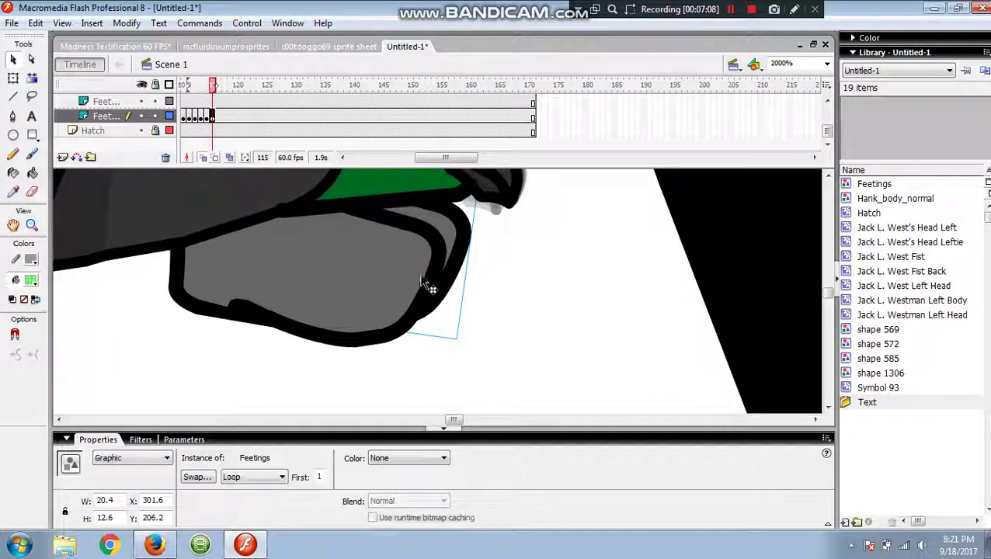
# - Add consecutive keyframes for the front foot from frame 120 to frame 149, holding the foot in place
pyautogui.click(210, 105)
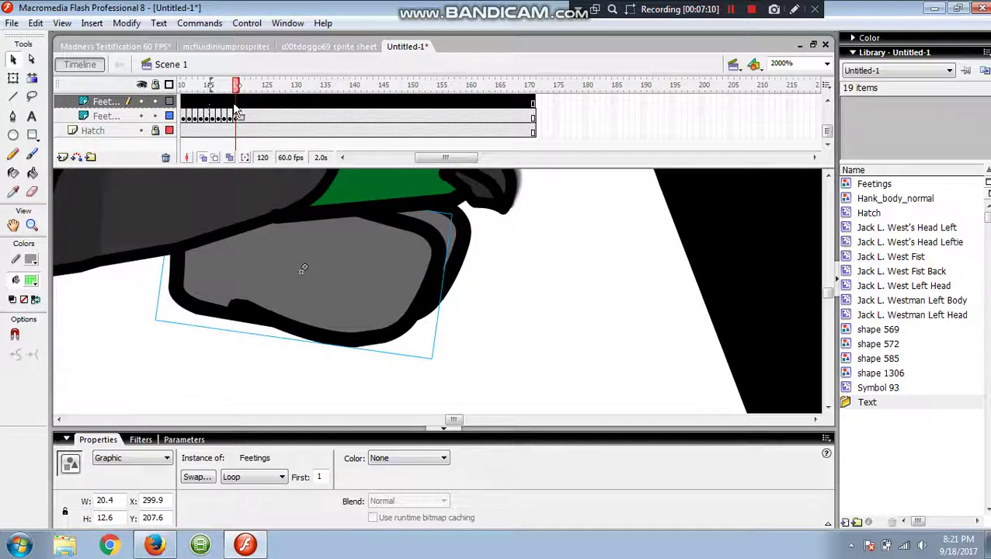
pyautogui.click(237, 106)
pyautogui.press('F6')
pyautogui.press('F6')
pyautogui.press('F6')
pyautogui.press('F6')
pyautogui.press('F6')
pyautogui.press('F6')
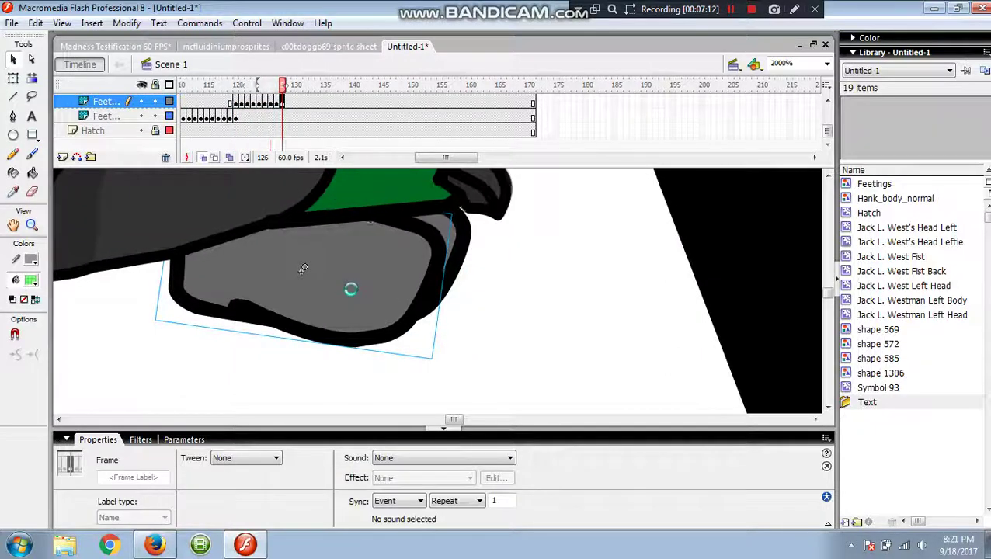
pyautogui.press('F6')
pyautogui.press('F6')
pyautogui.press('F6')
pyautogui.press('F6')
pyautogui.press('F6')
pyautogui.press('F6')
pyautogui.press('F6')
pyautogui.press('F6')
pyautogui.press('F6')
pyautogui.press('F6')
pyautogui.press('F6')
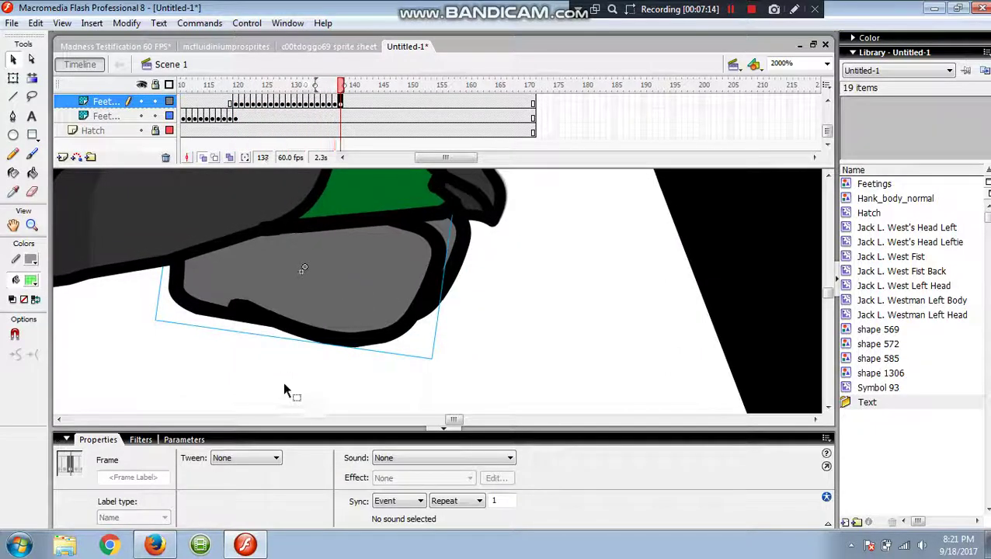
pyautogui.press('F6')
pyautogui.press('F6')
pyautogui.press('F6')
pyautogui.press('F6')
pyautogui.press('F6')
pyautogui.press('F6')
pyautogui.press('F6')
pyautogui.press('F6')
pyautogui.press('F6')
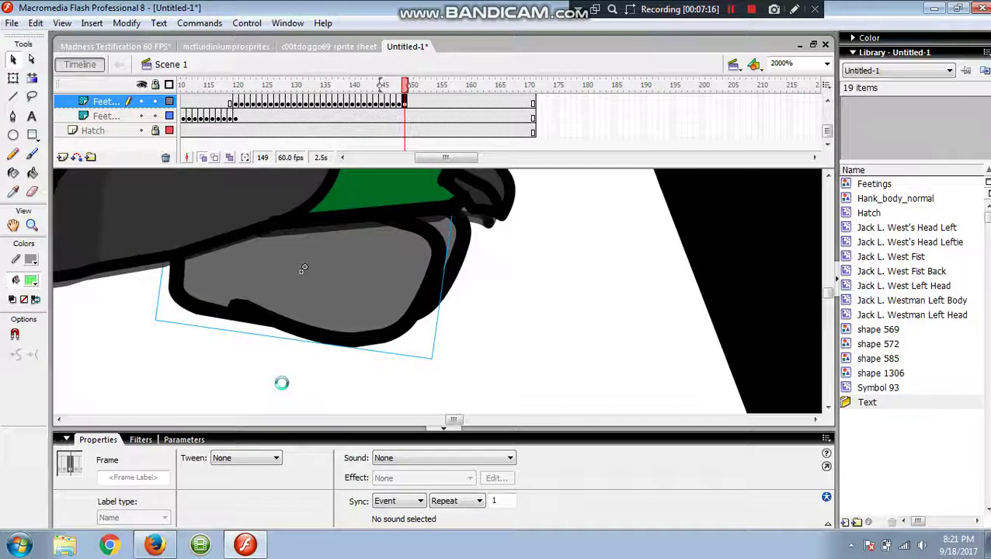
# - Extend the front foot's keyframes to frame 154, raising the foot frame by frame to follow the body's upward movement
pyautogui.moveTo(338, 308); pyautogui.dragTo(415, 197)
pyautogui.press('F6')
pyautogui.scroll(3, 426, 272)
pyautogui.moveTo(429, 342); pyautogui.dragTo(586, 205)
pyautogui.press('F6')
pyautogui.scroll(2, 573, 298)
pyautogui.press('F6')
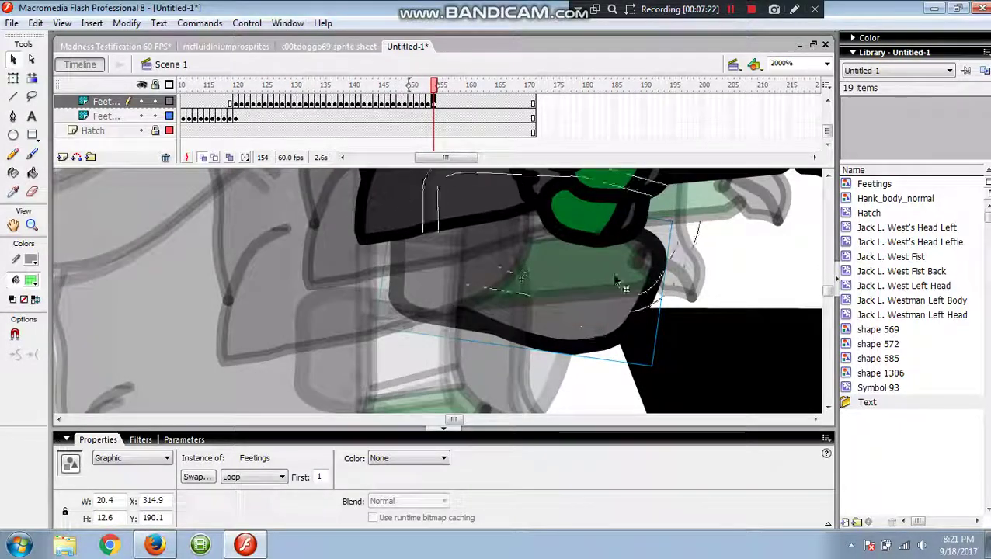
pyautogui.click(540, 213)
# - Hide the purple-outlined Jack layer and inspect the front foot against the body at frame 154
pyautogui.click(141, 101)
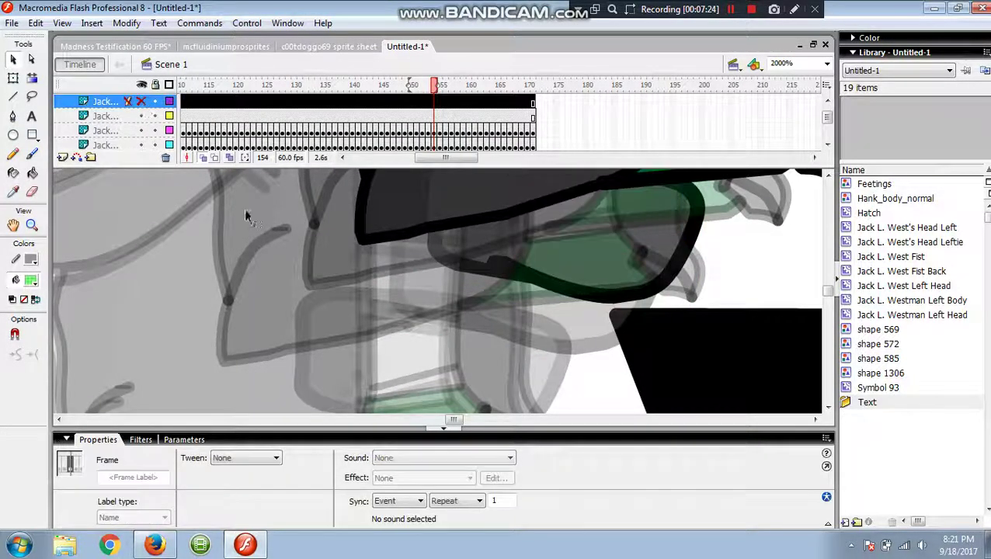
pyautogui.click(480, 310)
pyautogui.scroll(2, 466, 407)
pyautogui.click(457, 419)
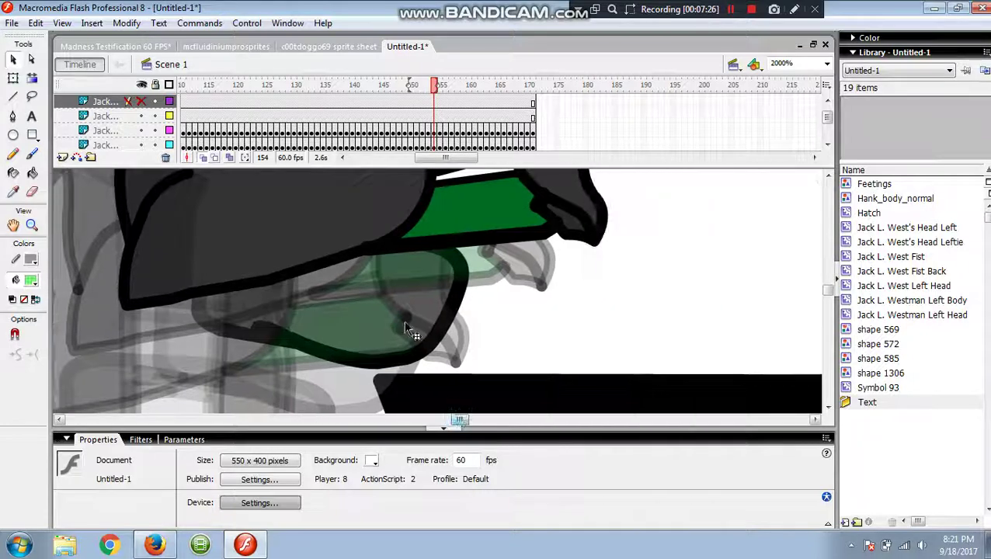
pyautogui.scroll(-2, 626, 270)
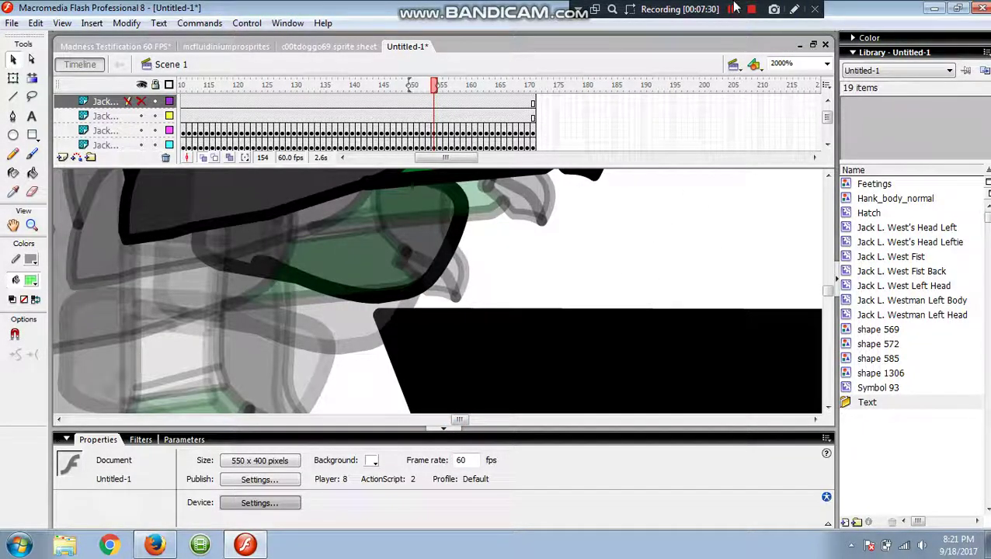
# - Switch to the Madness Testification 60 FPS document
pyautogui.click(89, 47)
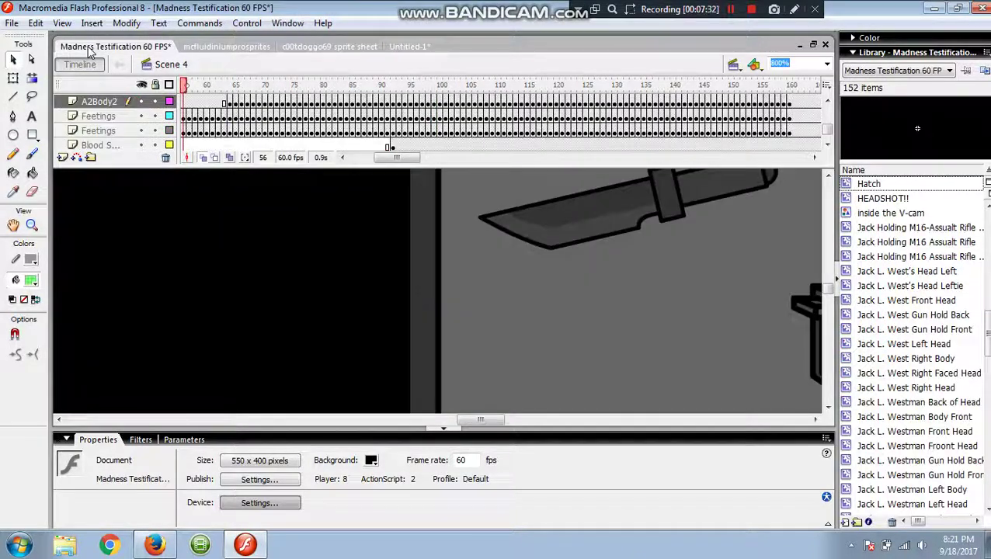